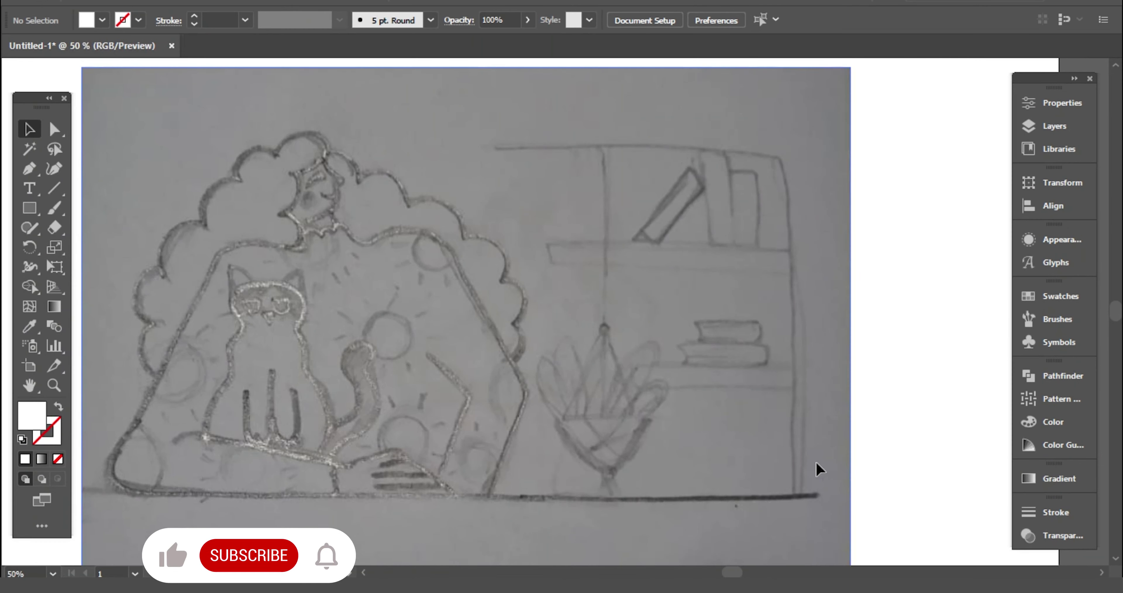
- Outline the sweater's shoulder, left edge and right side with straight Pen anchor points
left_click_drag(820, 468, 912, 460)
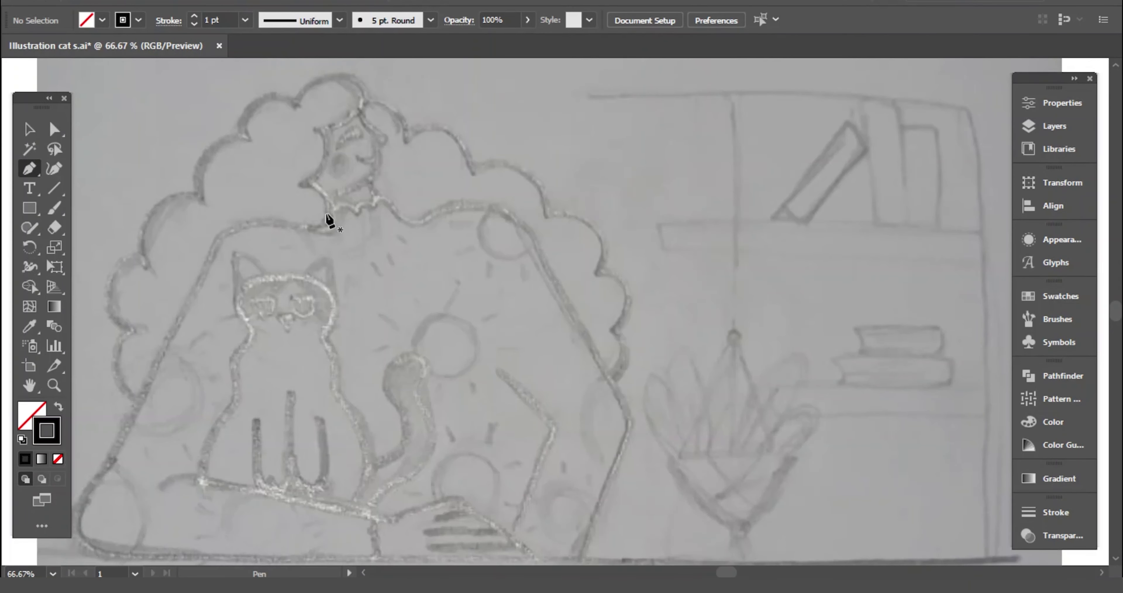
left_click(423, 257)
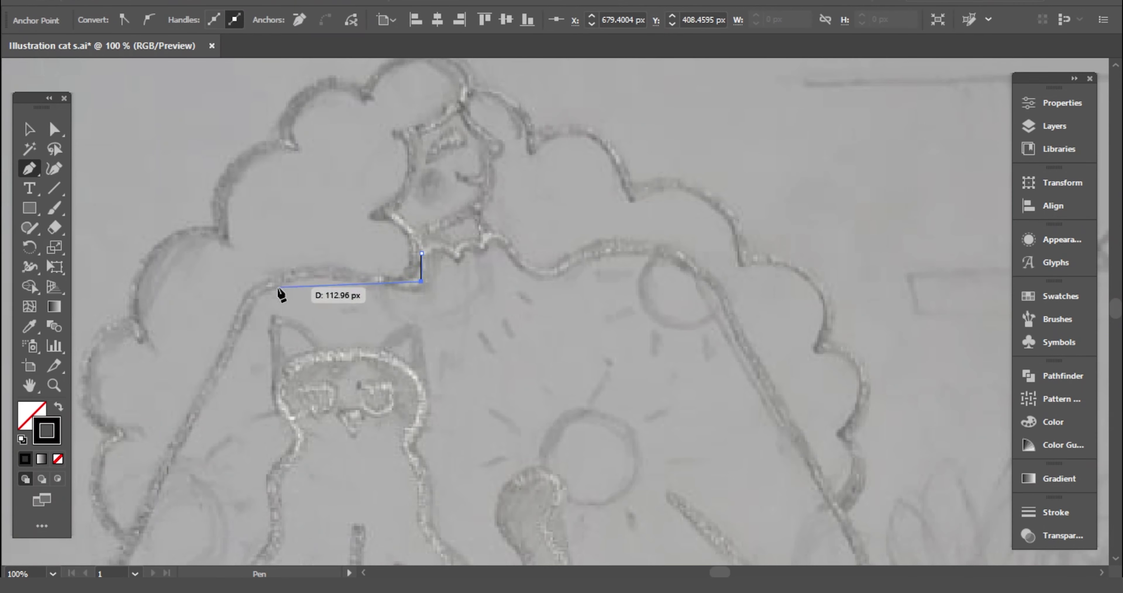
left_click(283, 293)
scroll(226, 381, "down", 5)
scroll(205, 396, "down", 5)
scroll(218, 453, "up", 2)
left_click(165, 437)
left_click(649, 470)
left_click(640, 437)
left_click(633, 416)
left_click(649, 410)
- Trace the arm edge with straight points up to the cat's head and end the path
left_click(361, 345)
left_click(321, 359)
scroll(436, 414, "up", 5)
left_click(532, 188)
left_click(632, 231, "ctrl")
- Continue the outline with zigzag collar points and the right shoulder corner
scroll(567, 283, "up", 5)
scroll(567, 283, "right", 4)
left_click(453, 237)
left_click(489, 237)
left_click(499, 225)
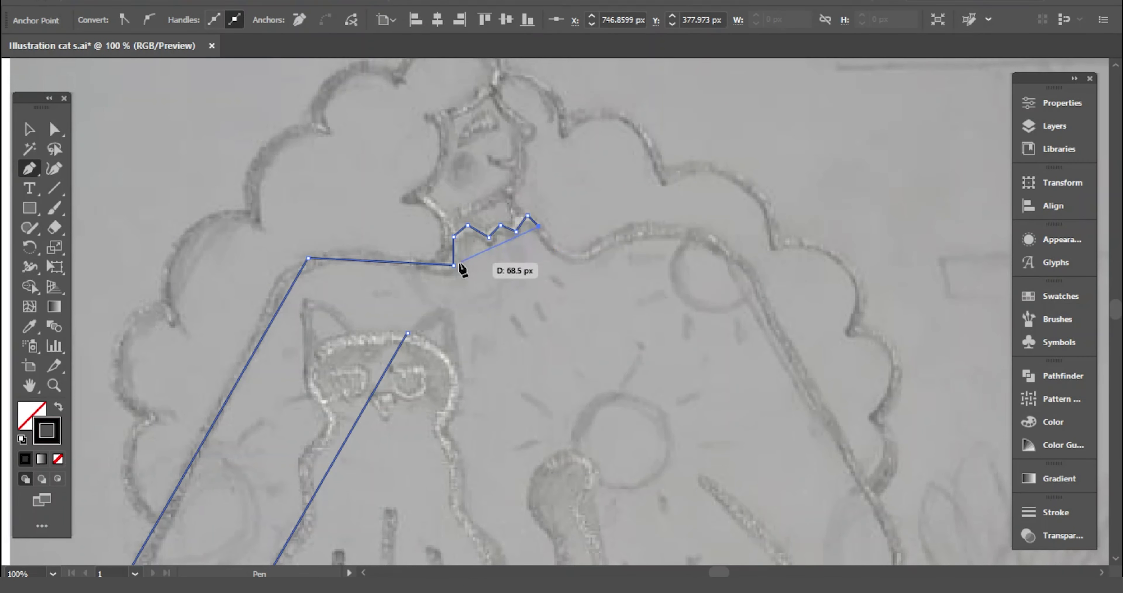
left_click(693, 227)
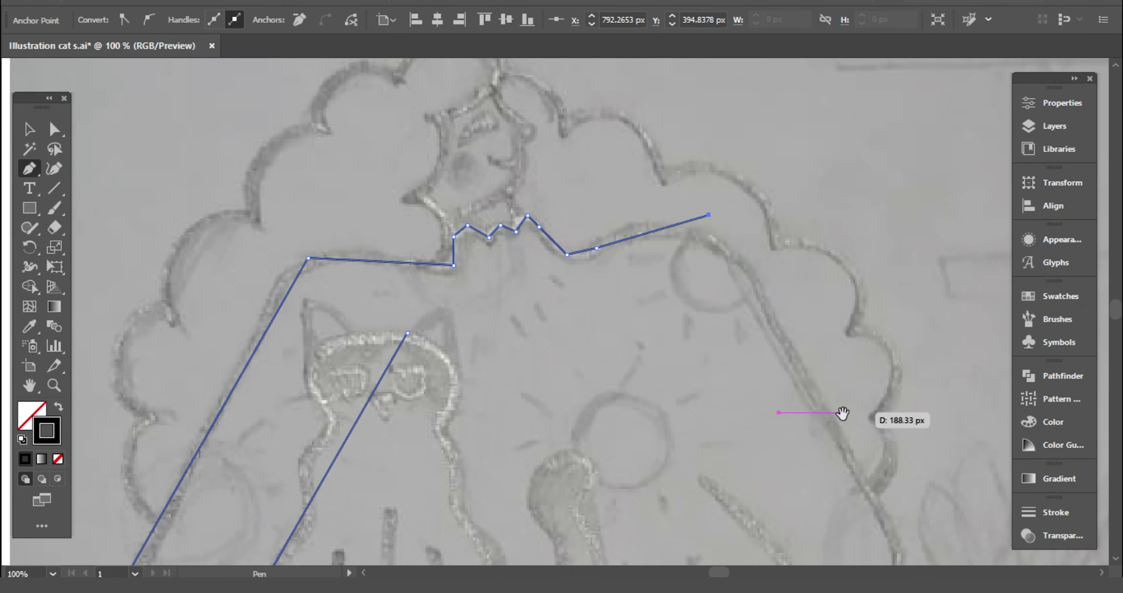
- Add straight corners down the sweater's right side, across the bottom and along the right arm
scroll(839, 414, "down", 8)
scroll(840, 414, "right", 5)
left_click(752, 324)
left_click(680, 532)
left_click(567, 527)
left_click(640, 338)
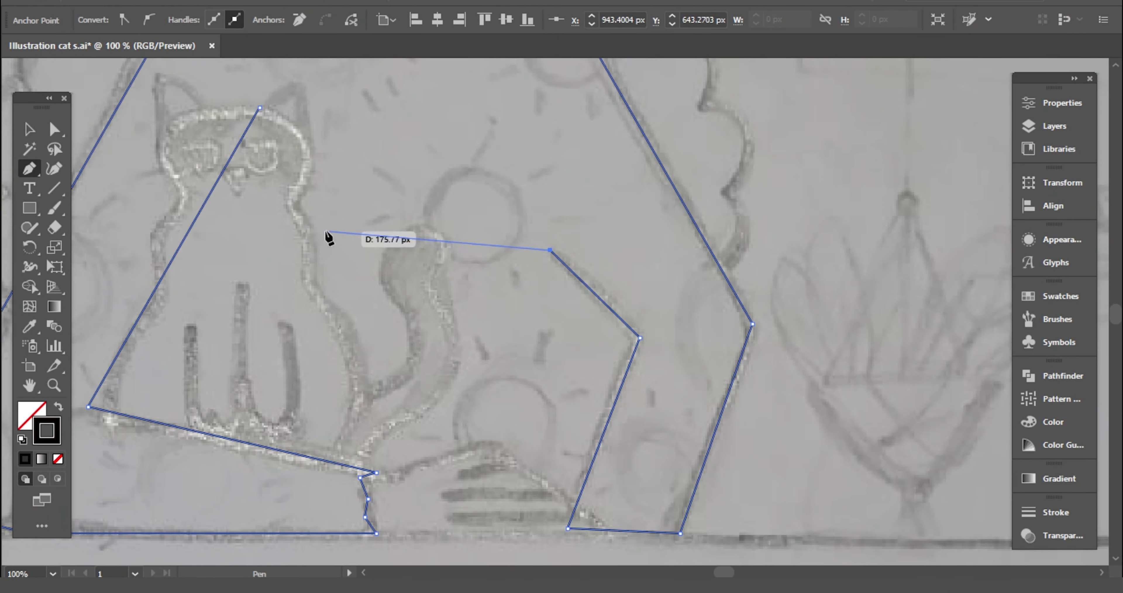
scroll(454, 266, "left", 3)
left_click(670, 234)
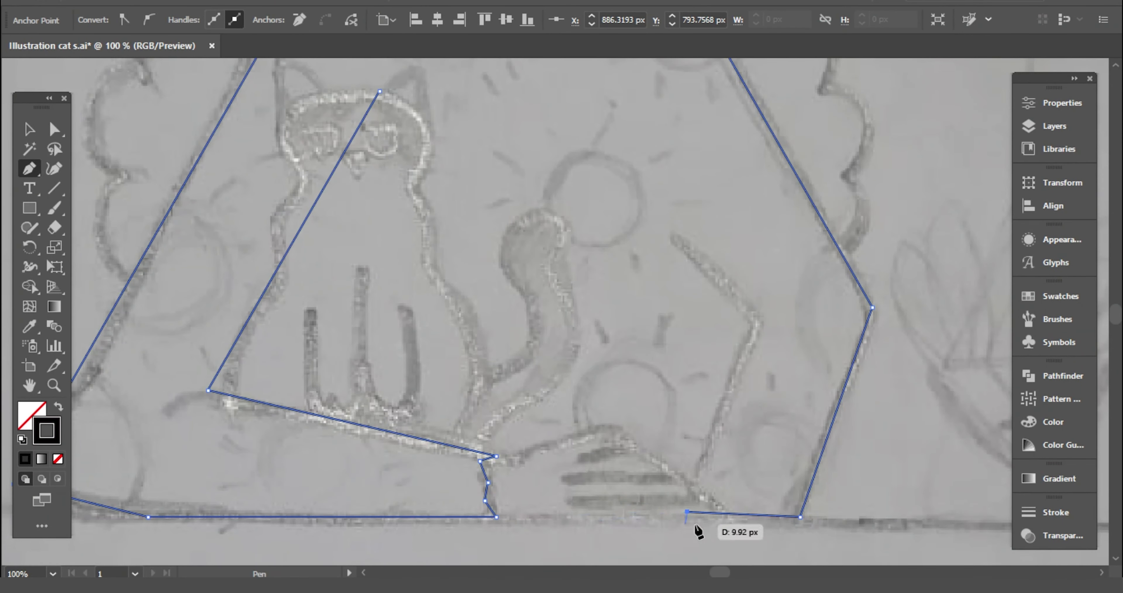
- Finish the sweater path and reshape the zigzag corner at the lower-left arm
key("v")
left_click(441, 385)
scroll(440, 386, "up", 1)
left_click_drag(480, 518, 489, 520)
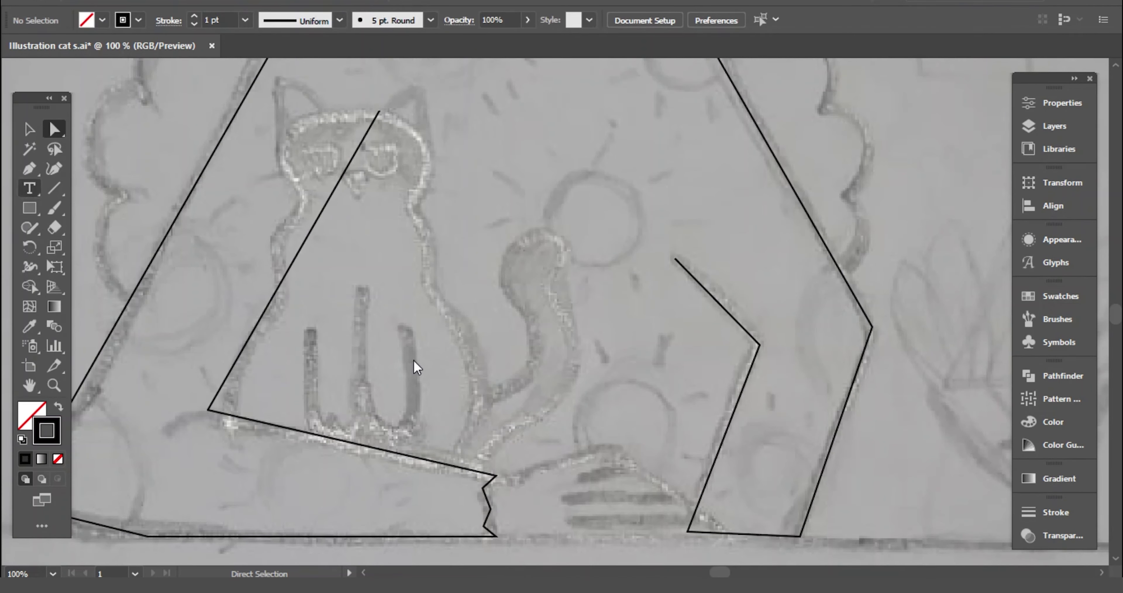
- Draw the hand's top outline and its finger lines from the zigzag corner
key("p")
left_click(483, 487)
left_click(612, 445)
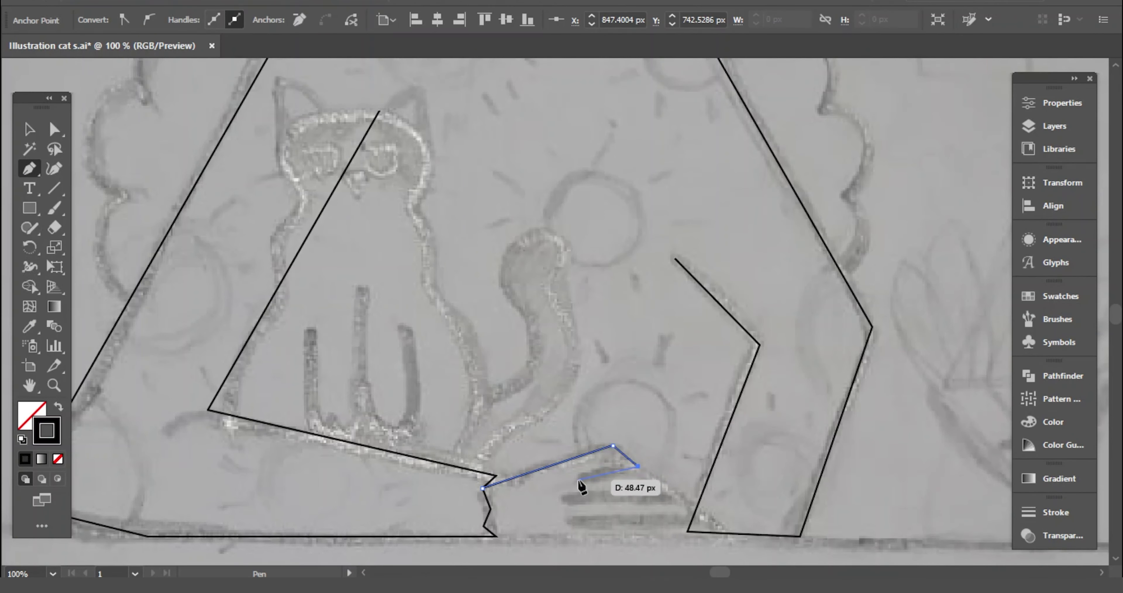
key("ctrl+plus")
left_click(666, 368)
left_click(732, 396)
left_click(566, 412)
left_click(702, 399)
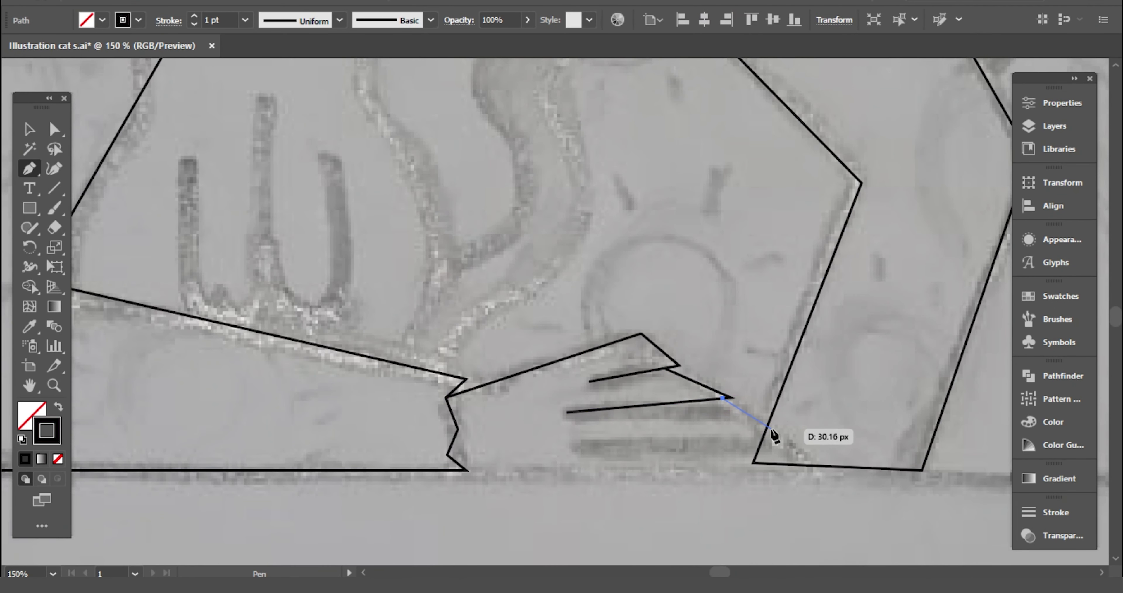
left_click(768, 423)
left_click(565, 438)
left_click(742, 437, "ctrl")
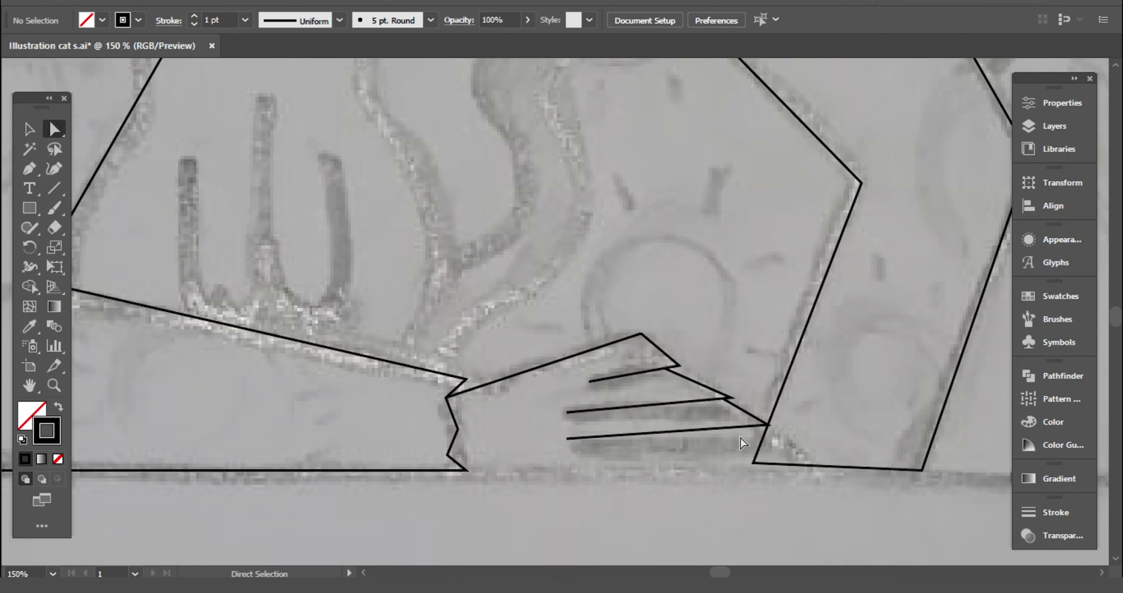
- Close the hand shape along its lower edge back to the zigzag, undoing an accidental move
left_click(751, 427)
left_click(809, 465)
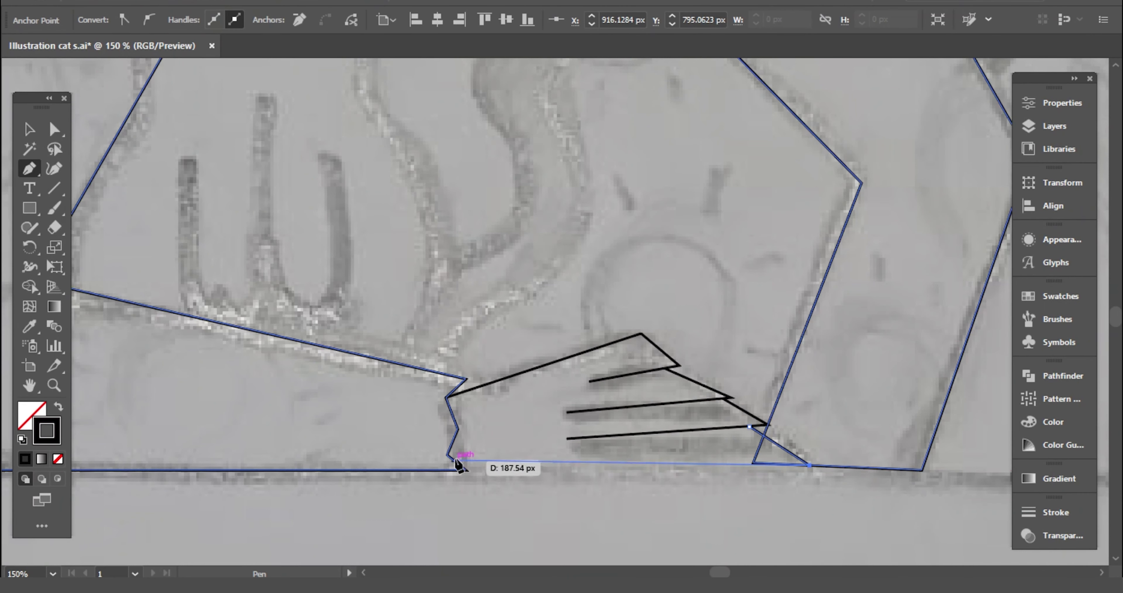
left_click(445, 464)
left_click(458, 430)
left_click(447, 395)
key("v")
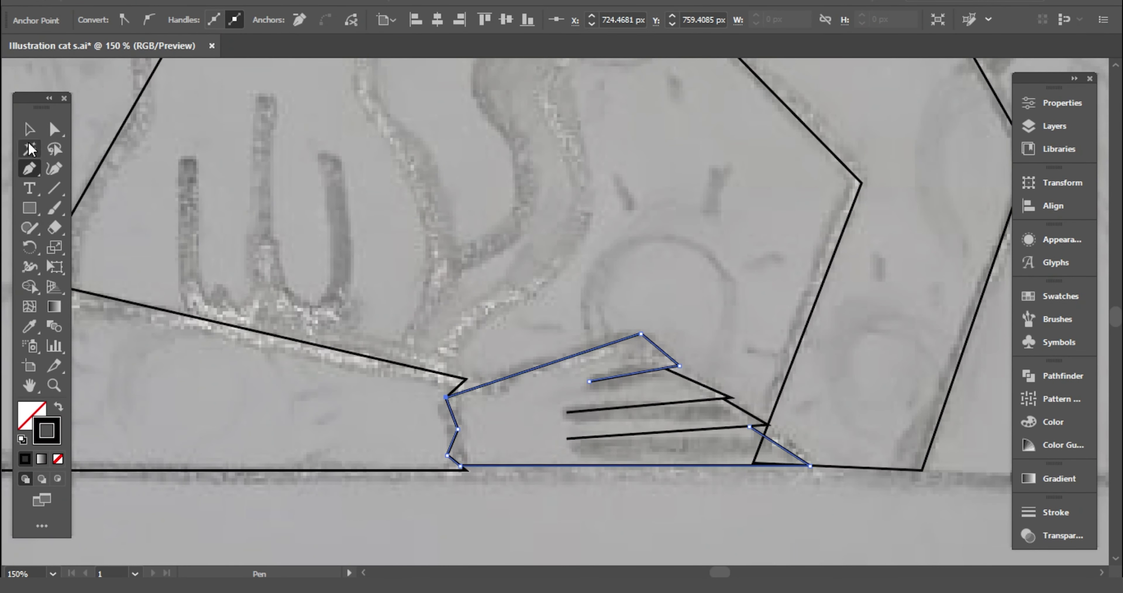
left_click_drag(587, 361, 590, 352)
key("ctrl+z")
left_click(656, 319)
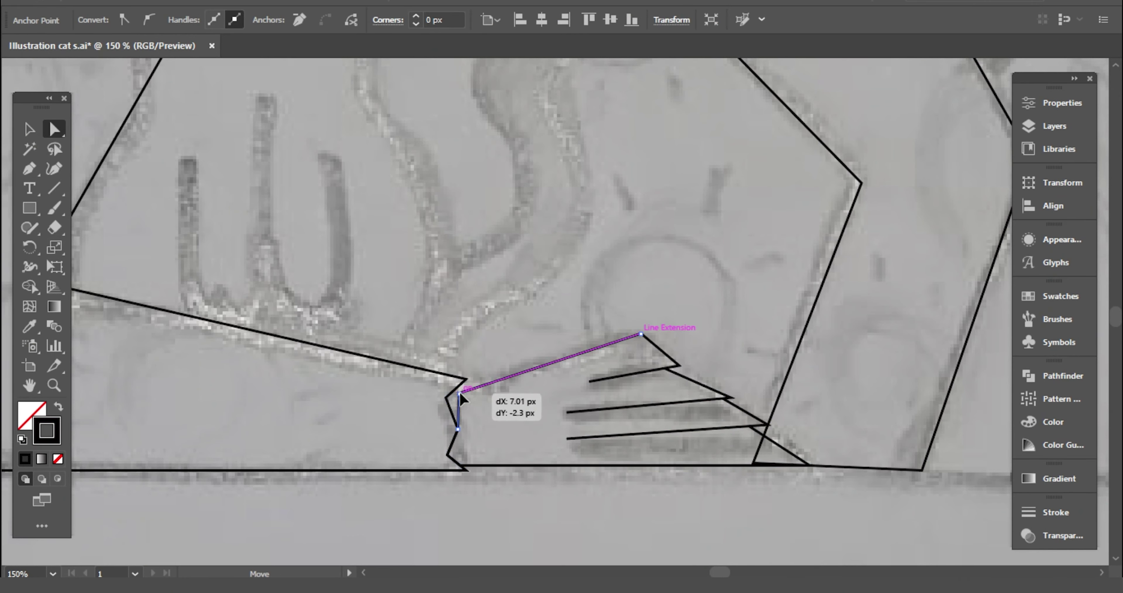
- Start a line down the face, then undo the unwanted curved segment
scroll(469, 448, "up", 3)
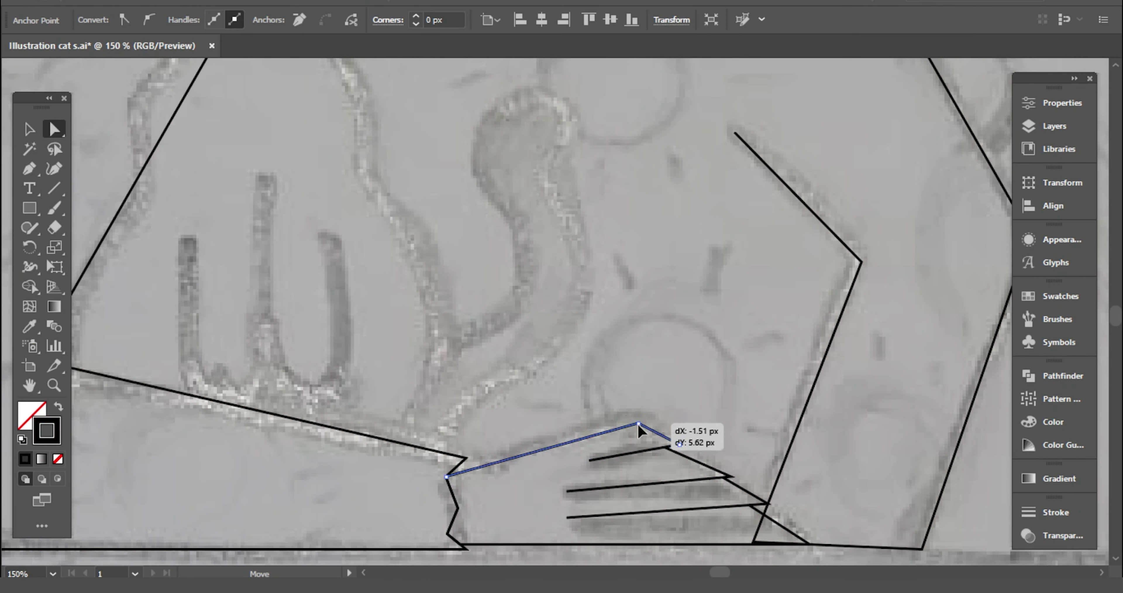
key("ctrl+minus")
scroll(734, 517, "up", 5)
key("ctrl+plus")
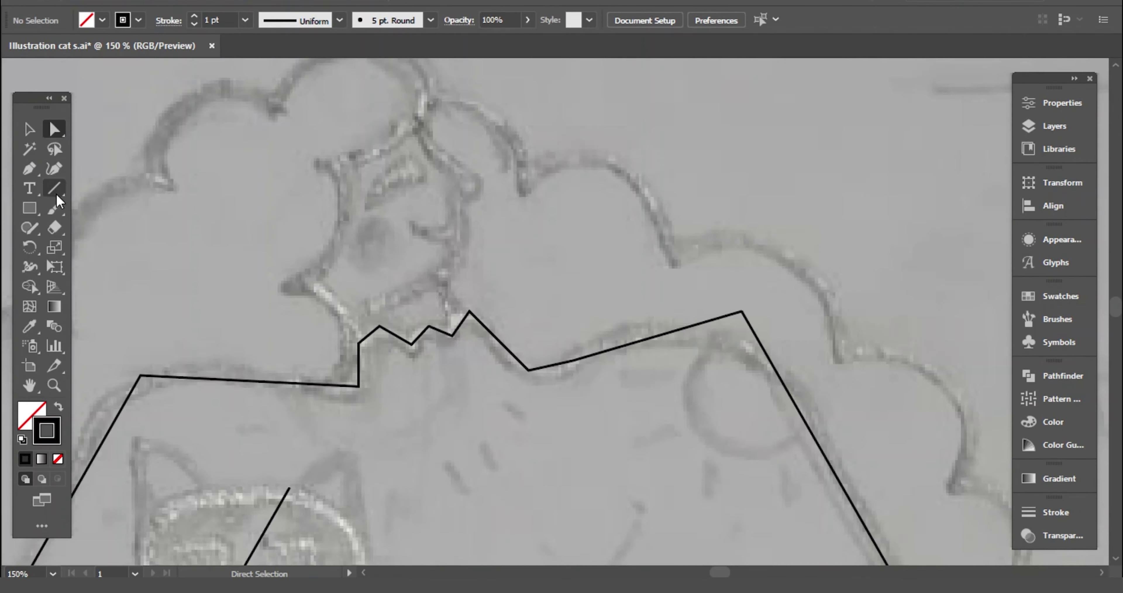
left_click(29, 169)
left_click(414, 122)
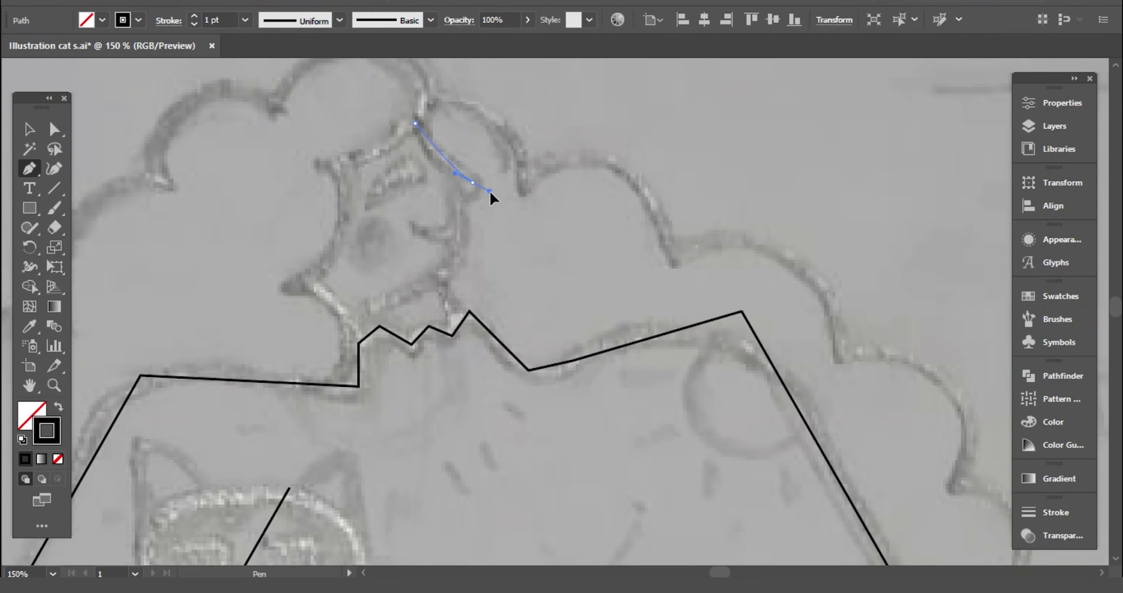
key("ctrl+z")
- Draw the curved chin line from the hair down toward the collar
left_click(416, 129)
left_click_drag(468, 190, 463, 201)
left_click(460, 265)
left_click(384, 299)
left_click(440, 351, "ctrl")
left_click(439, 277)
left_click_drag(454, 327, 469, 307)
key("a")
- Begin the cat's curved outline with a smooth point at its left cheek
key("ctrl+minus")
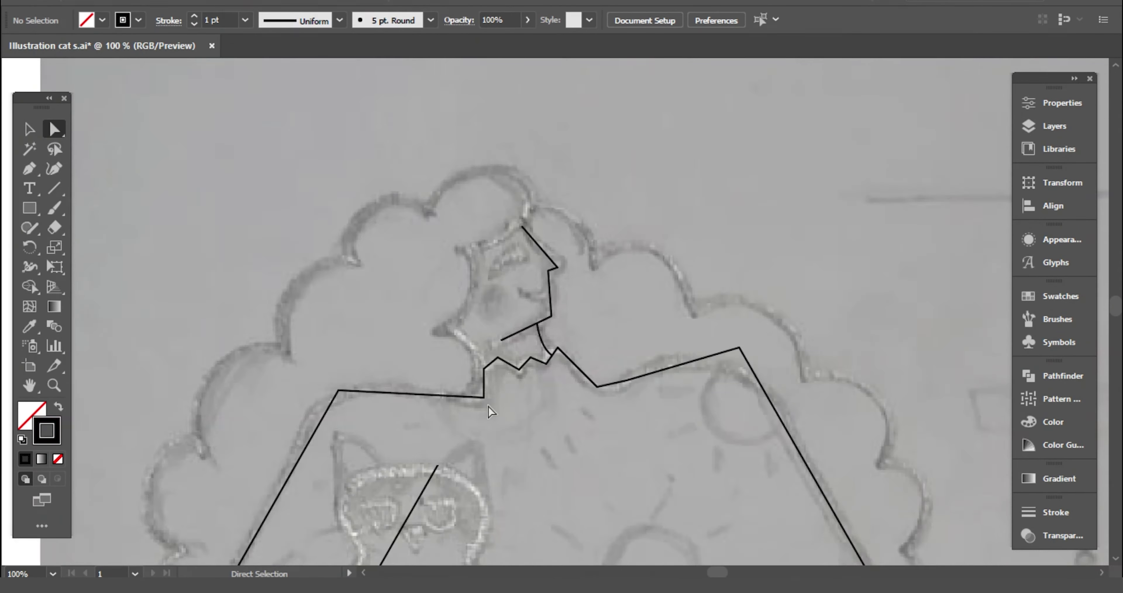
scroll(482, 392, "down", 8)
scroll(482, 392, "up", 2)
key("p")
left_click_drag(409, 211, 349, 210)
mouse_move(361, 294)
left_mouse_down()
mouse_move(388, 330)
mouse_move(341, 311)
left_mouse_up()
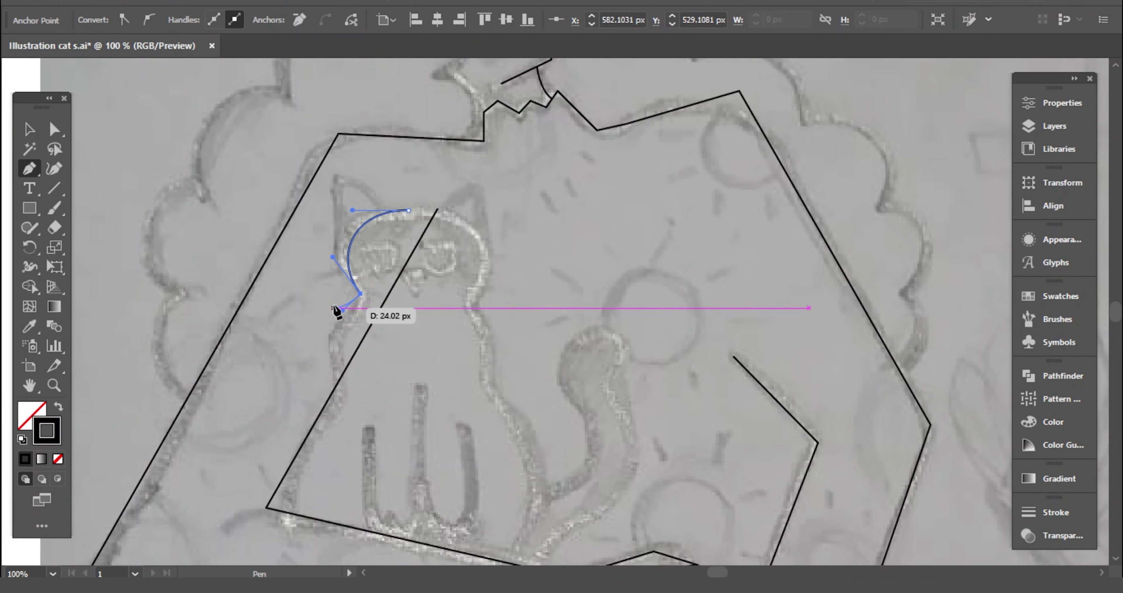
- Add a smooth point down the cat's left side and select the curve
mouse_move(335, 387)
left_mouse_down()
mouse_move(360, 419)
mouse_move(328, 412)
left_mouse_up()
key("ctrl+plus")
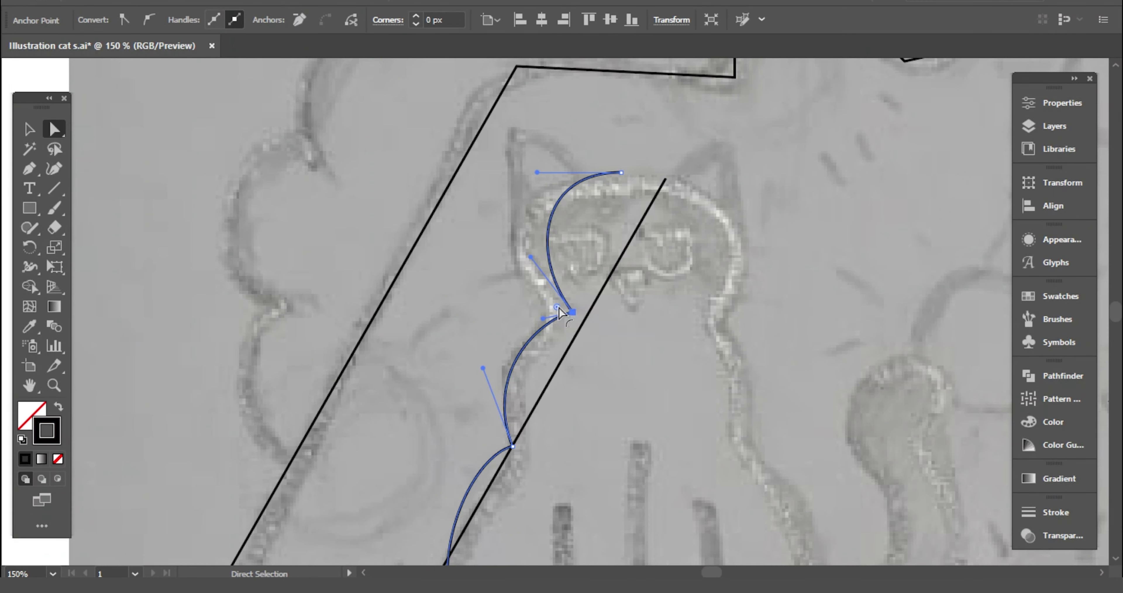
key("v")
scroll(536, 353, "down", 3)
left_click(514, 393)
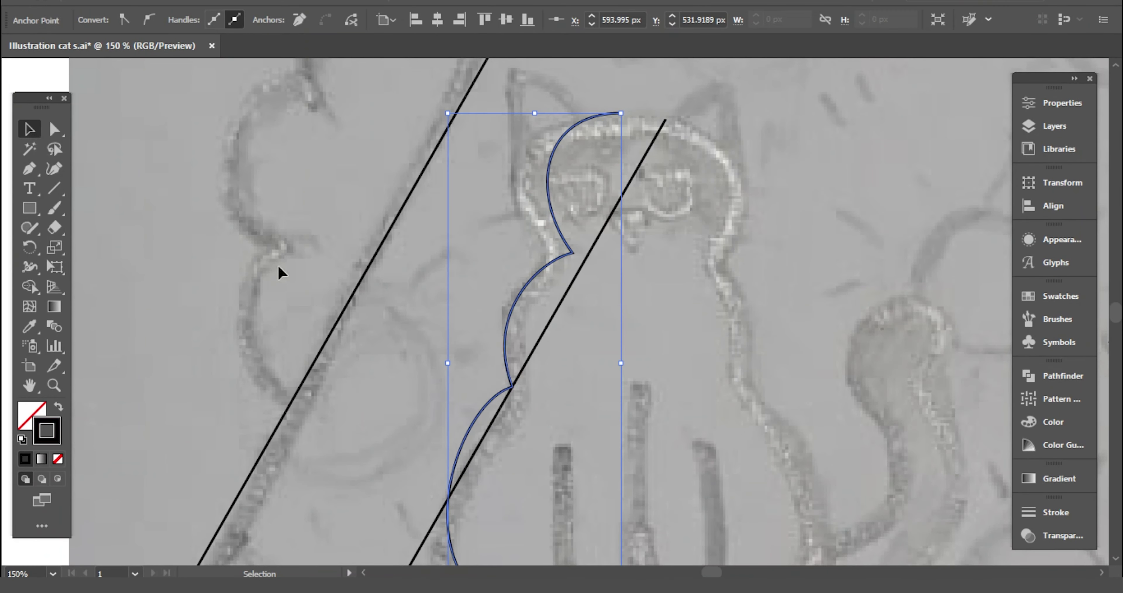
- Round the cat's neck corner and adjust the lower curve of its side
left_click(54, 129)
left_click_drag(565, 251, 546, 248)
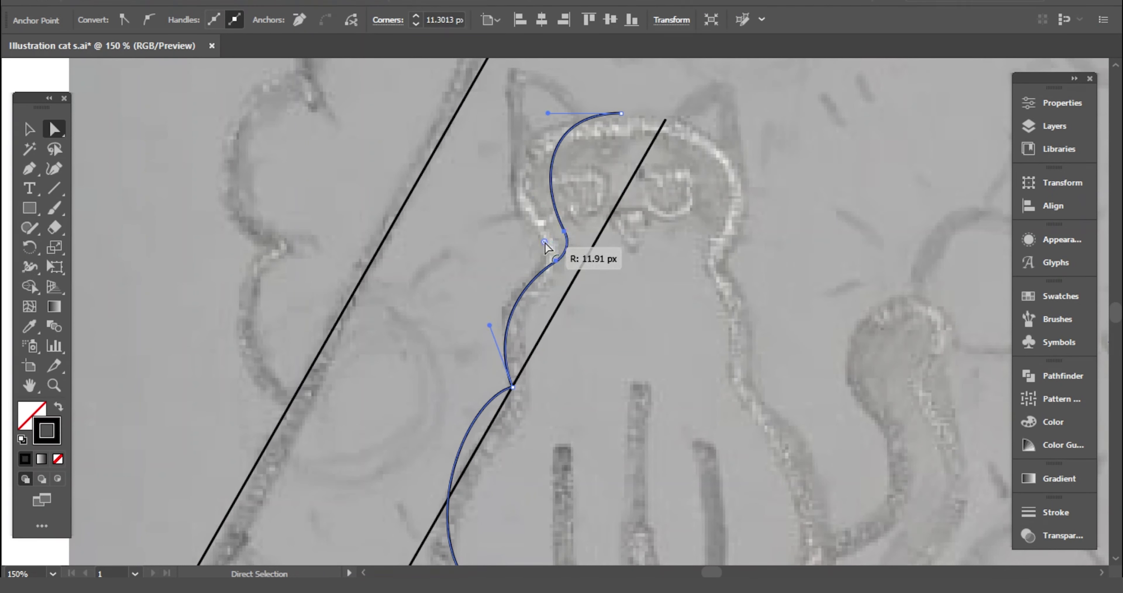
left_click_drag(535, 196, 530, 222)
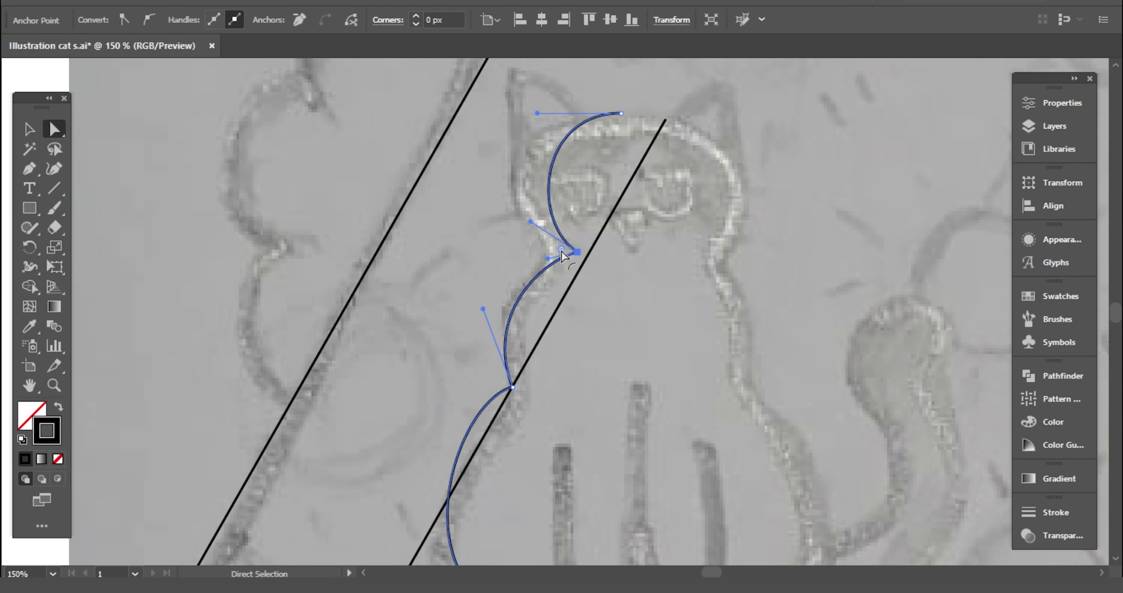
scroll(561, 256, "down", 3)
left_click(513, 327)
mouse_move(447, 341)
left_mouse_down()
mouse_move(514, 326)
mouse_move(464, 347)
mouse_move(484, 318)
left_mouse_up()
- Reflect a copy of the cat's side curve and move it to the right side
key("ctrl+shift+a")
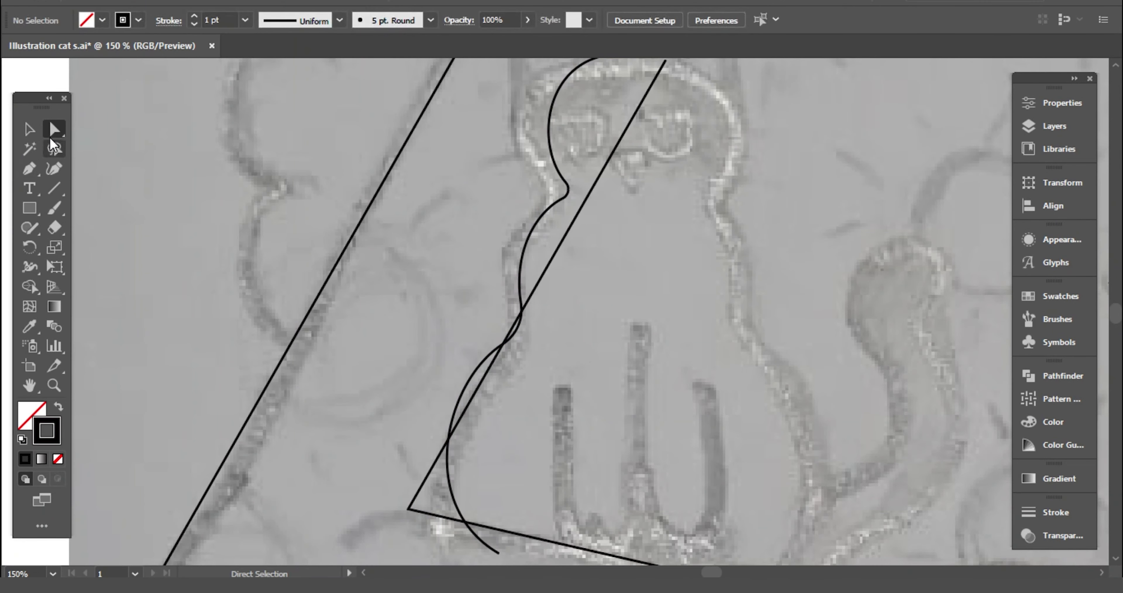
left_click(29, 129)
key("ctrl+minus")
right_click(562, 231)
mouse_move(645, 476)
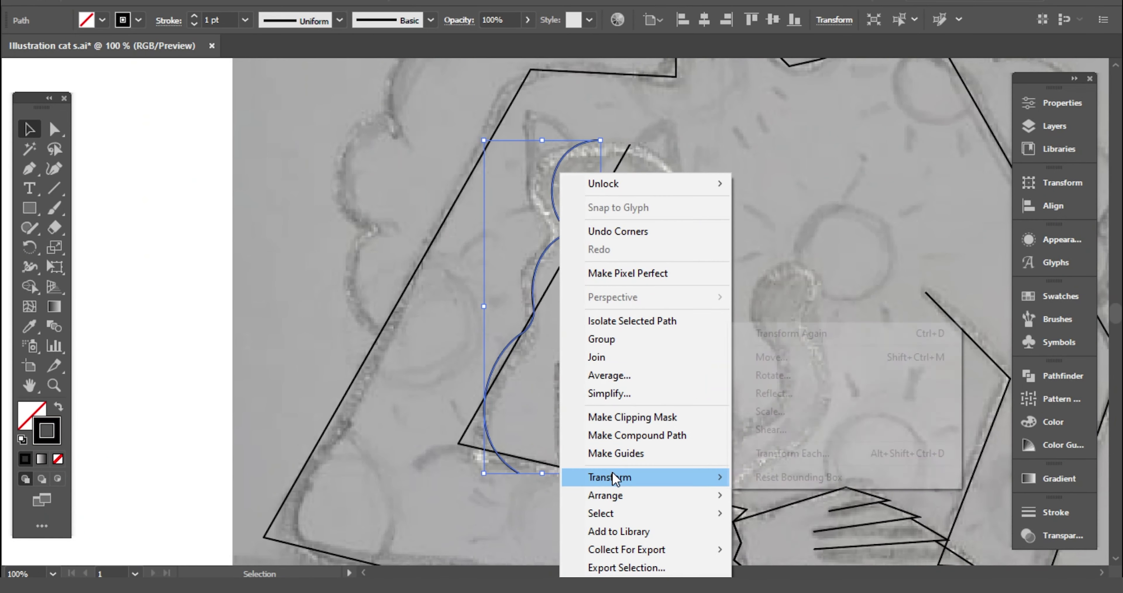
left_click(754, 394)
left_click(691, 409)
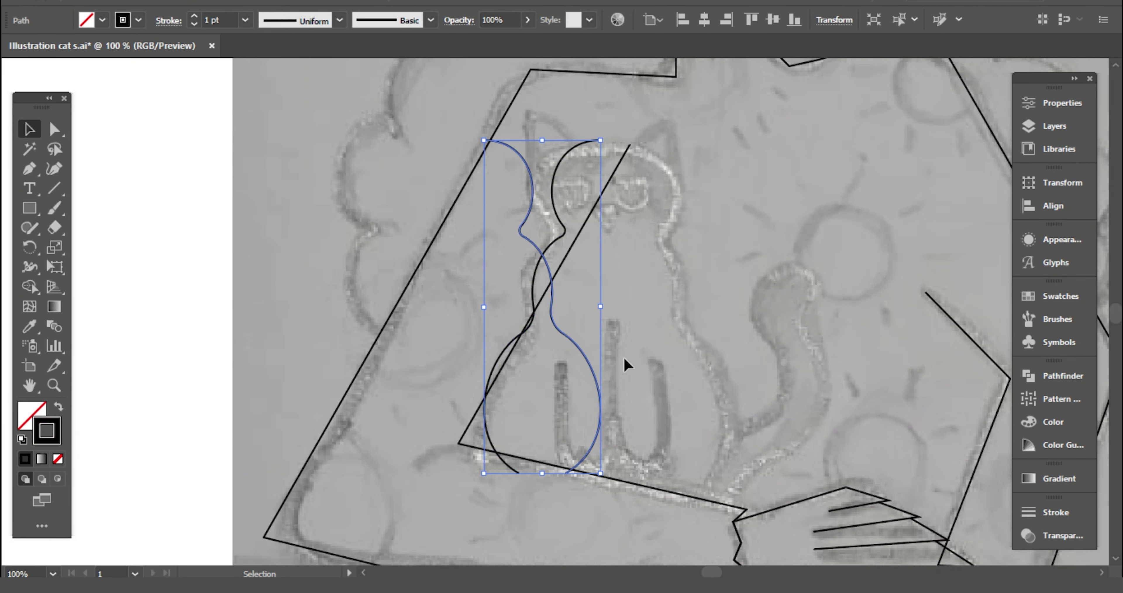
mouse_move(592, 360)
left_mouse_down()
mouse_move(683, 355)
mouse_move(706, 366)
left_mouse_up()
left_click(762, 426)
- Zoom in on the cat's head and select the outline's anchor points
scroll(538, 315, "up", 2)
key("a")
key("ctrl+plus")
left_click(490, 263)
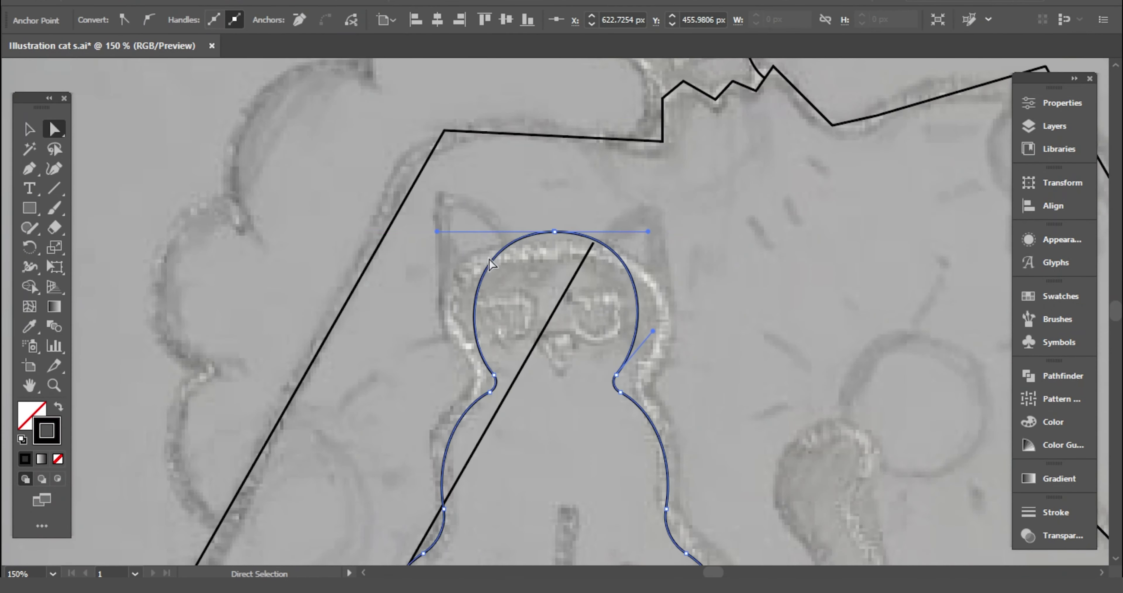
scroll(526, 392, "down", 4)
- Draw the cat's curving tail, ending at the body edge
key("v")
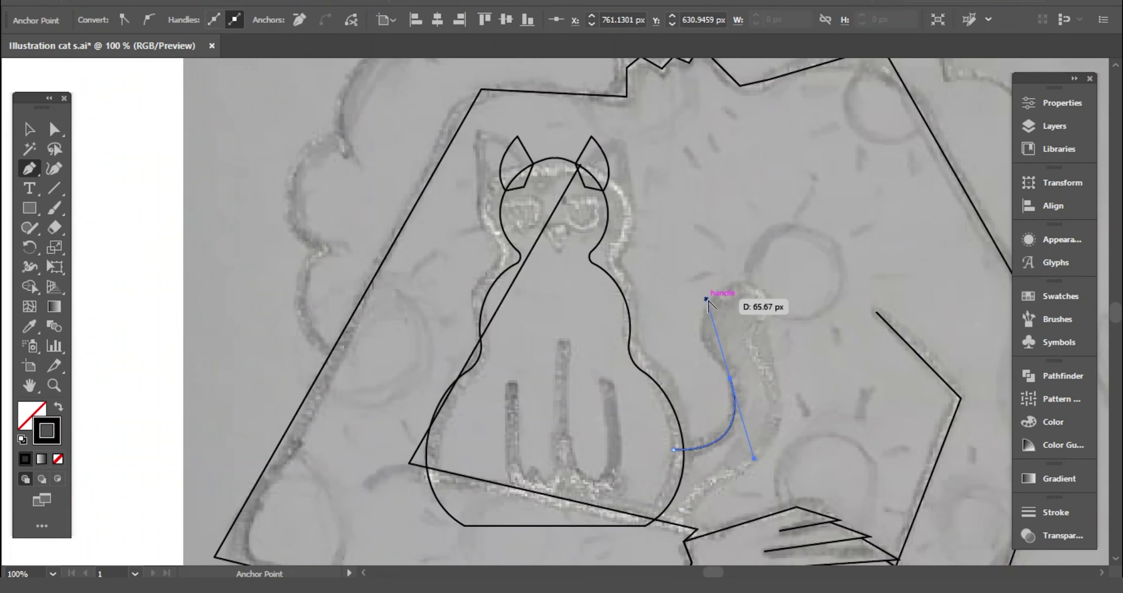
left_click_drag(700, 323, 707, 333)
left_click_drag(742, 286, 782, 274)
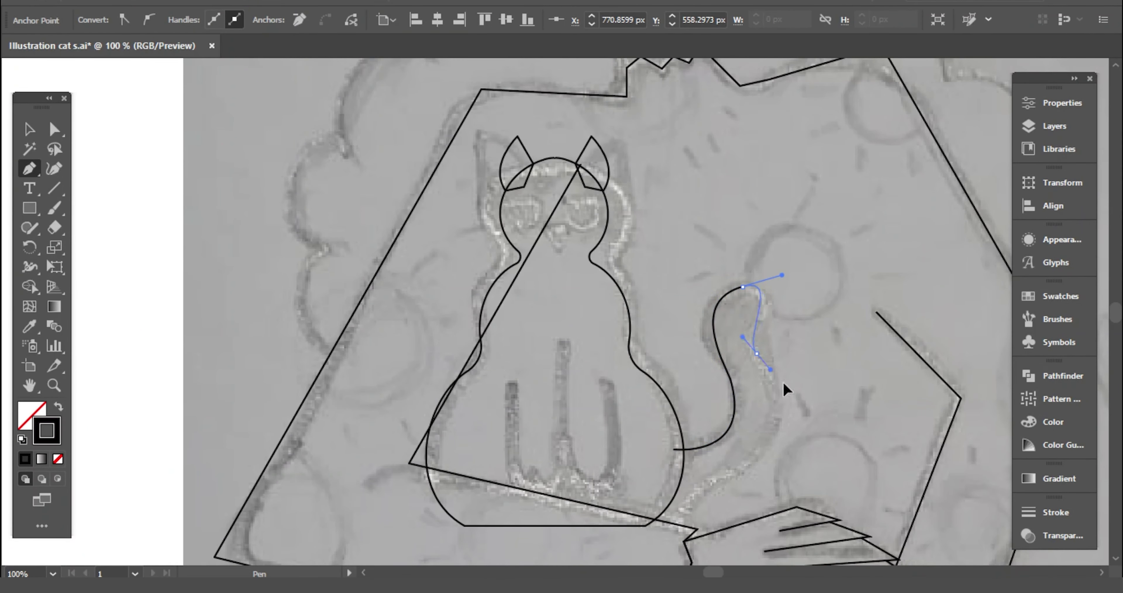
scroll(783, 383, "down", 3)
left_click_drag(747, 403, 704, 426)
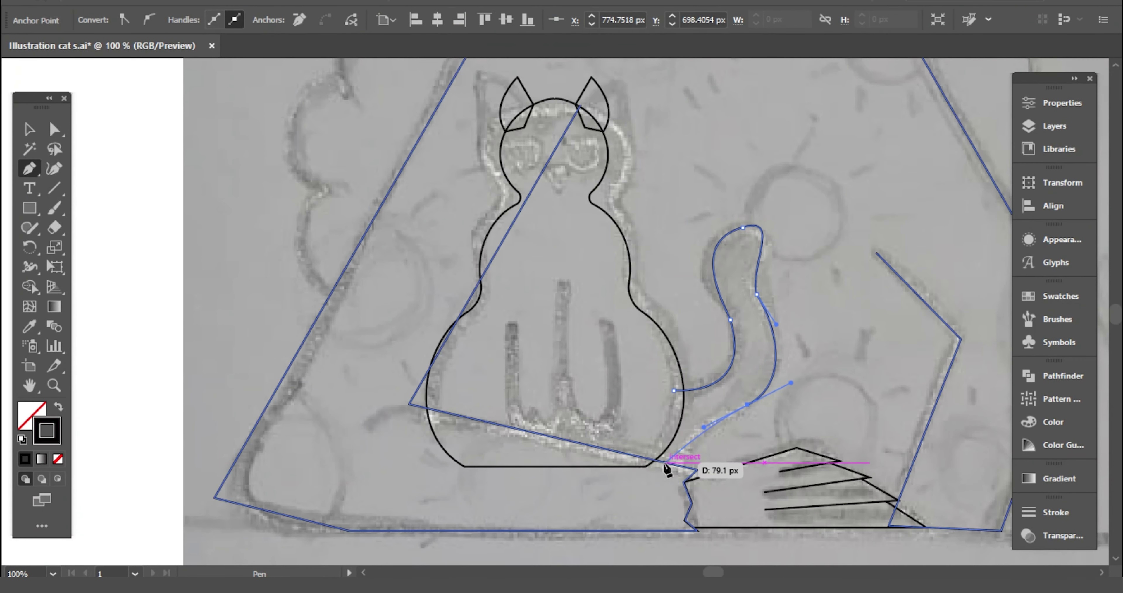
left_click(652, 461)
- Reshape the curl at the tail's top anchor with Direct Selection
key("a")
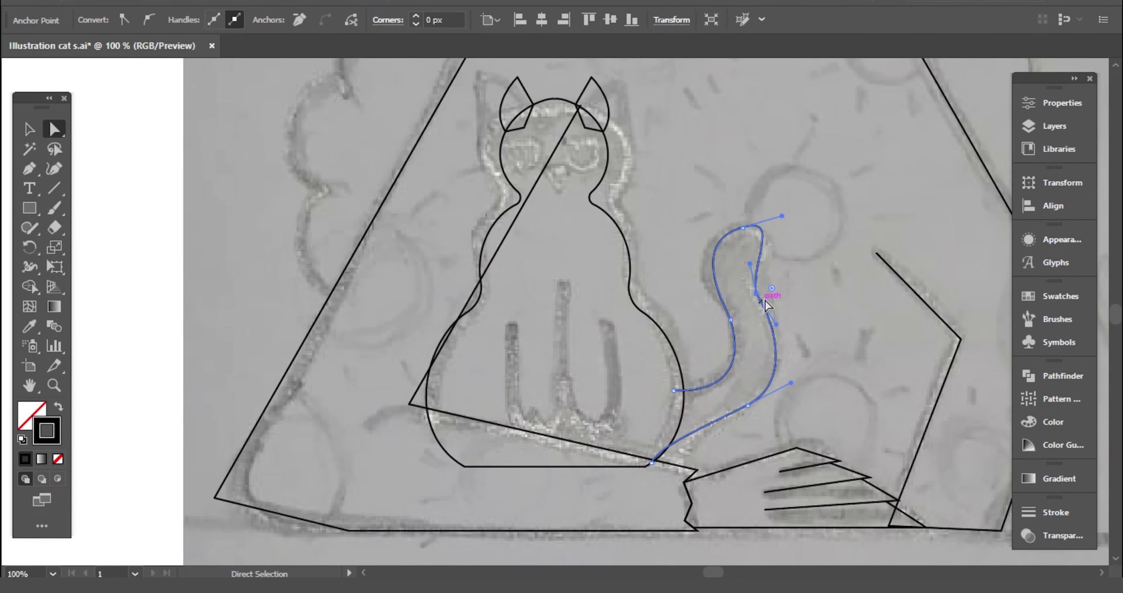
left_click(844, 318)
left_click(708, 274)
key("ctrl+shift+a")
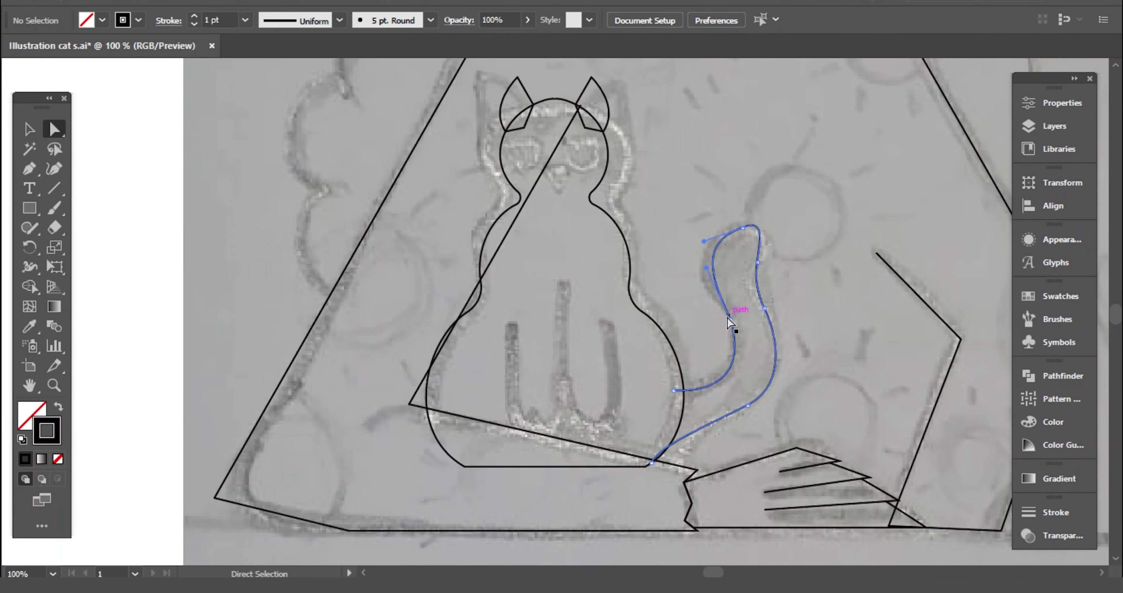
scroll(878, 405, "up", 10)
- Trace the hair outline from the head top down beside the face to the shoulder
key("p")
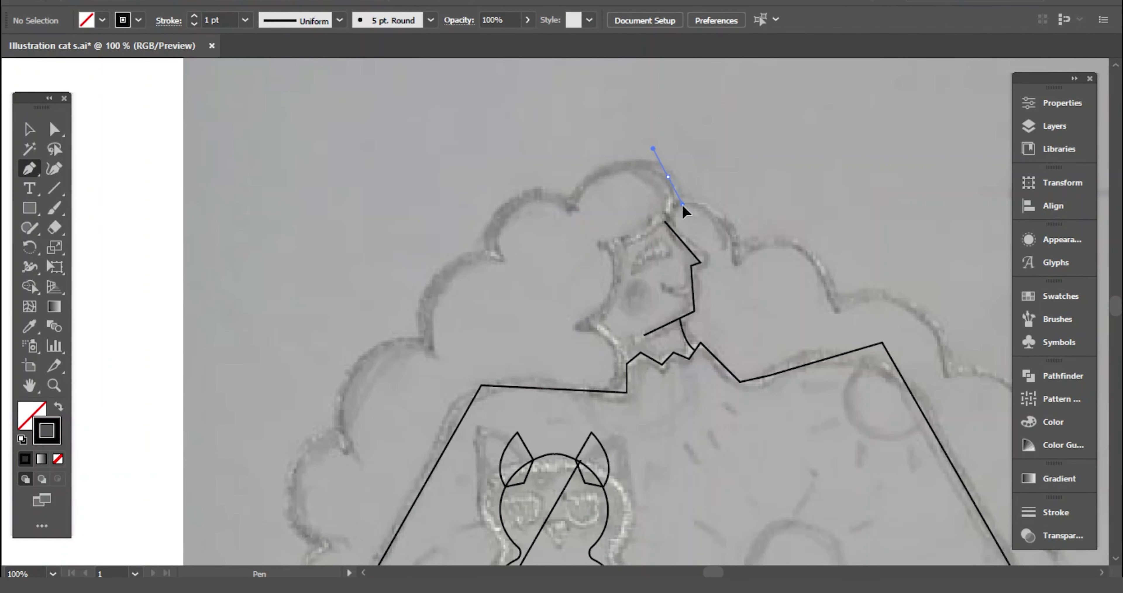
left_click(604, 239)
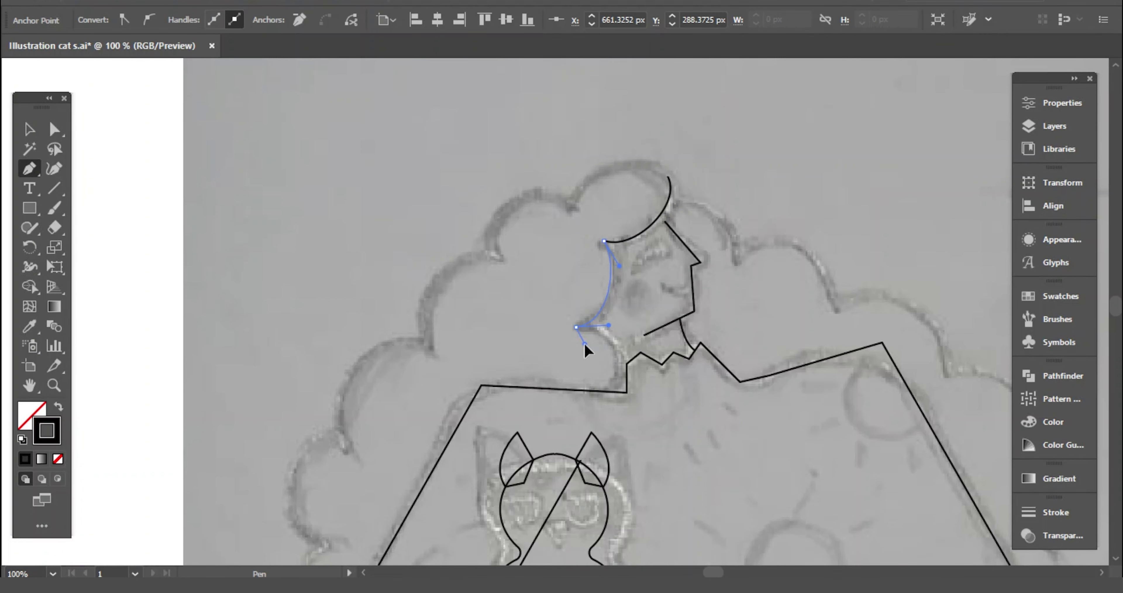
mouse_move(597, 317)
left_mouse_down()
mouse_move(568, 342)
mouse_move(624, 324)
left_mouse_up()
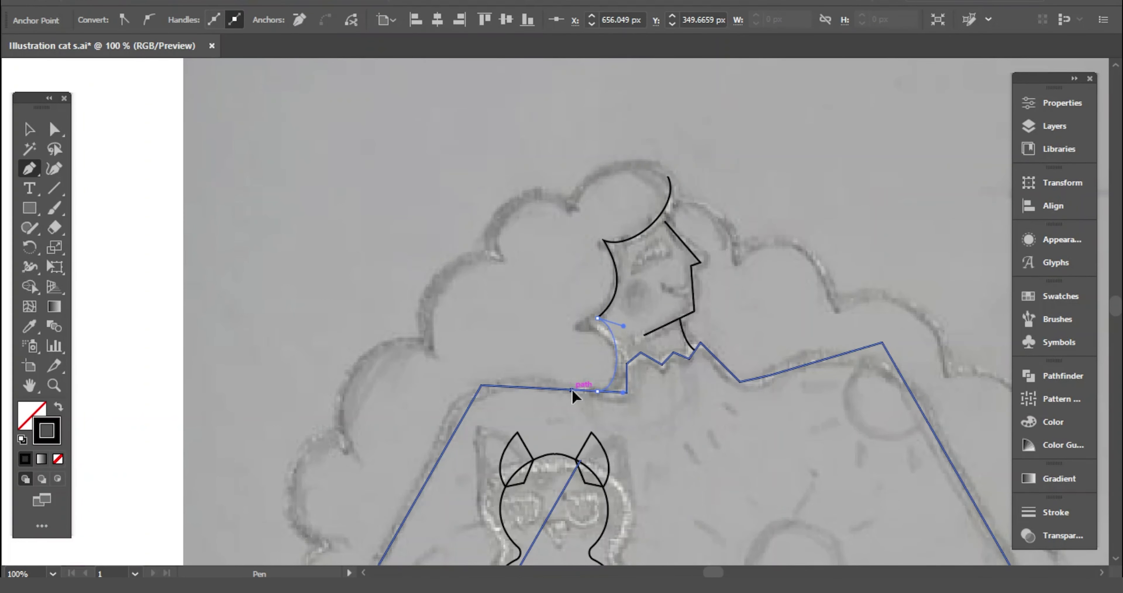
left_click(572, 388)
scroll(468, 413, "down", 5)
left_click(351, 404)
left_click_drag(326, 288, 349, 242)
left_click_drag(342, 176, 351, 196)
- Trace the hair curls up the left side and over the head, then start a leg curve
scroll(414, 230, "up", 2)
scroll(426, 231, "up", 2)
scroll(426, 231, "up", 1)
left_click_drag(426, 299, 472, 307)
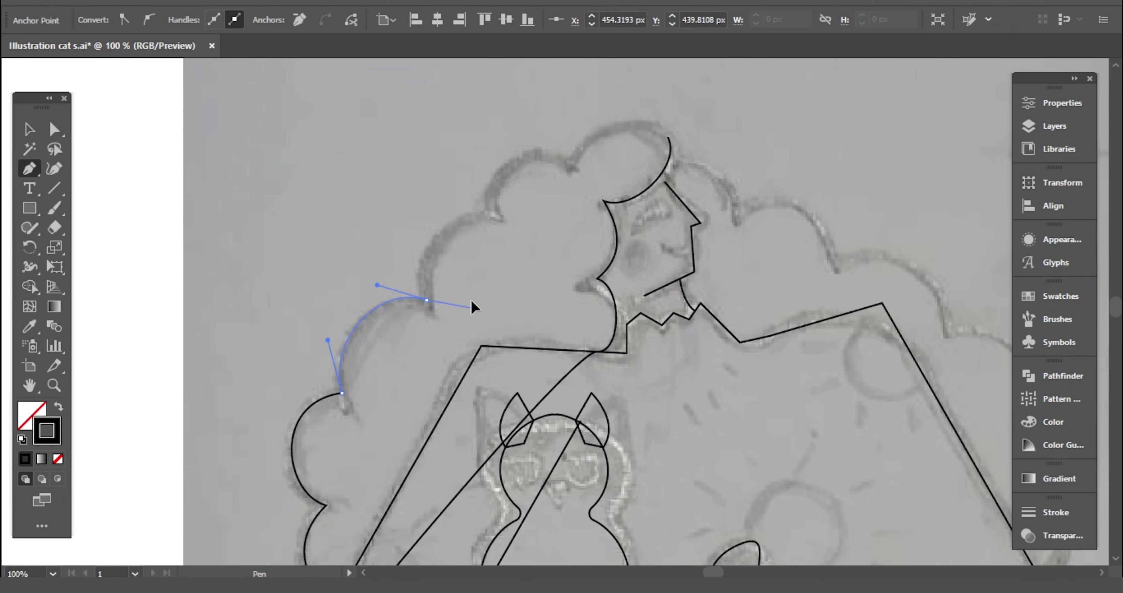
left_click_drag(570, 164, 577, 115)
left_click_drag(668, 137, 686, 162)
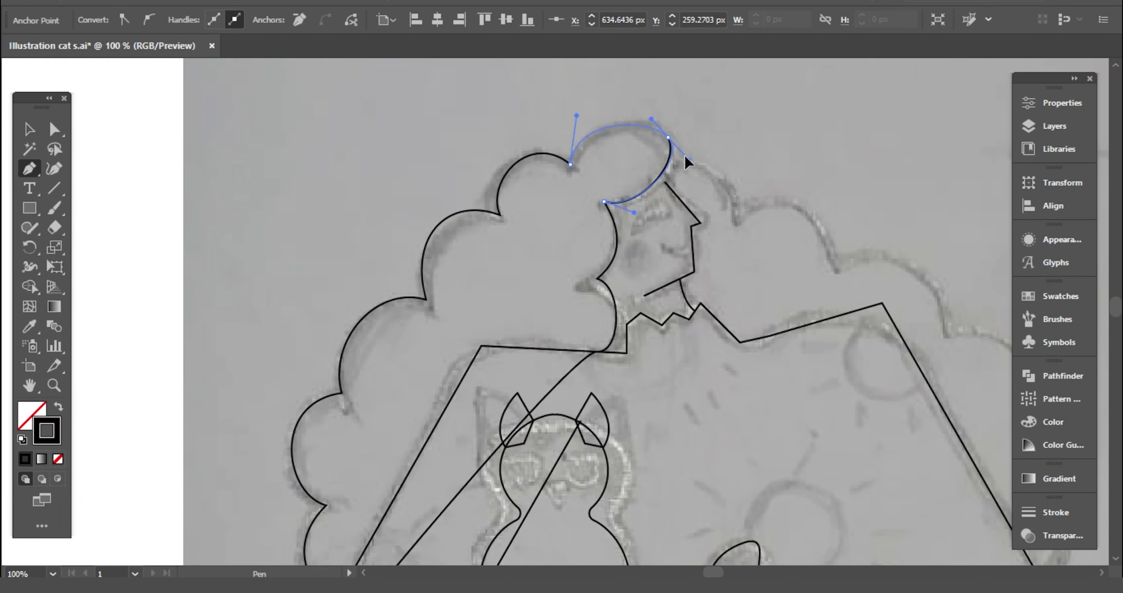
left_click(685, 466, "ctrl")
scroll(685, 465, "down", 7)
mouse_move(287, 333)
left_mouse_down()
mouse_move(311, 477)
mouse_move(332, 517)
left_mouse_up()
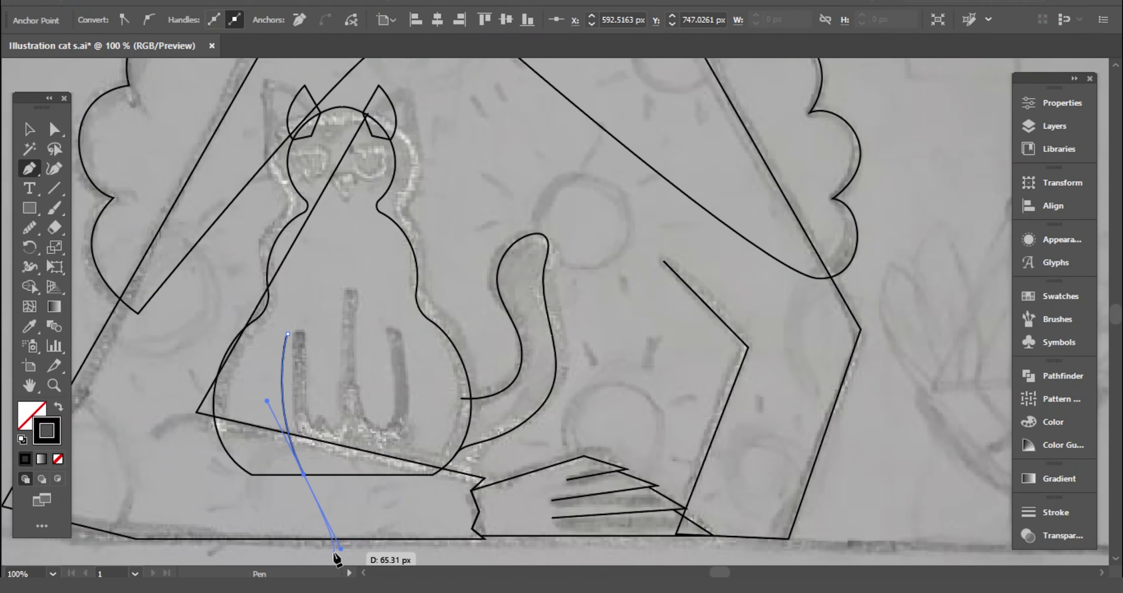
- Finish the curved leg line and add a straight vertical leg line down to the cat's base
key("a")
left_click(332, 412)
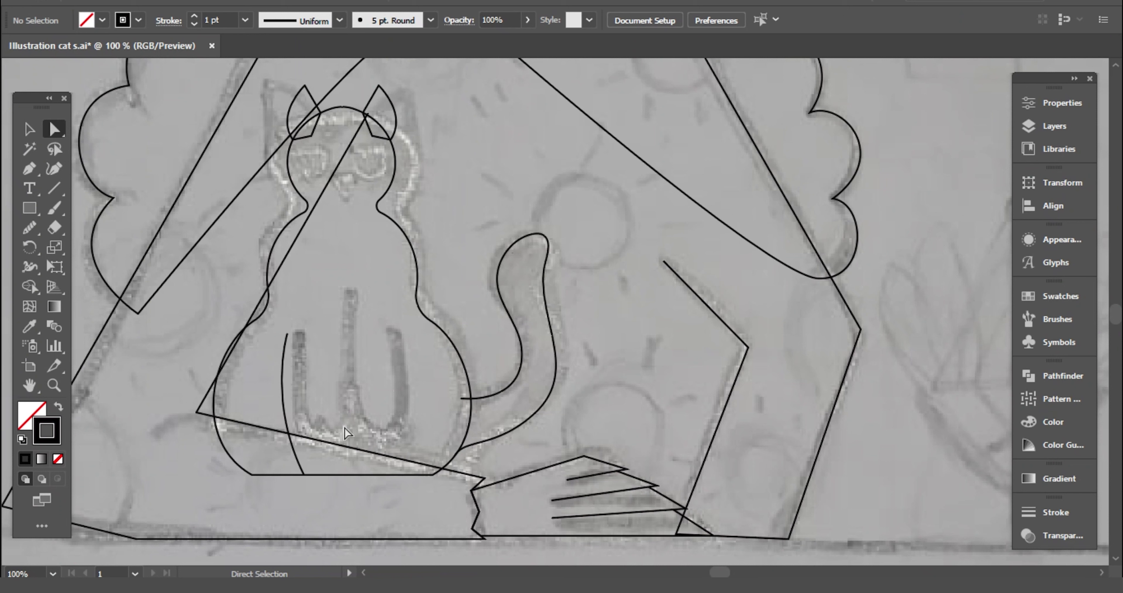
mouse_move(304, 474)
left_mouse_down()
mouse_move(316, 483)
mouse_move(321, 470)
mouse_move(311, 474)
left_mouse_up()
left_click(355, 489)
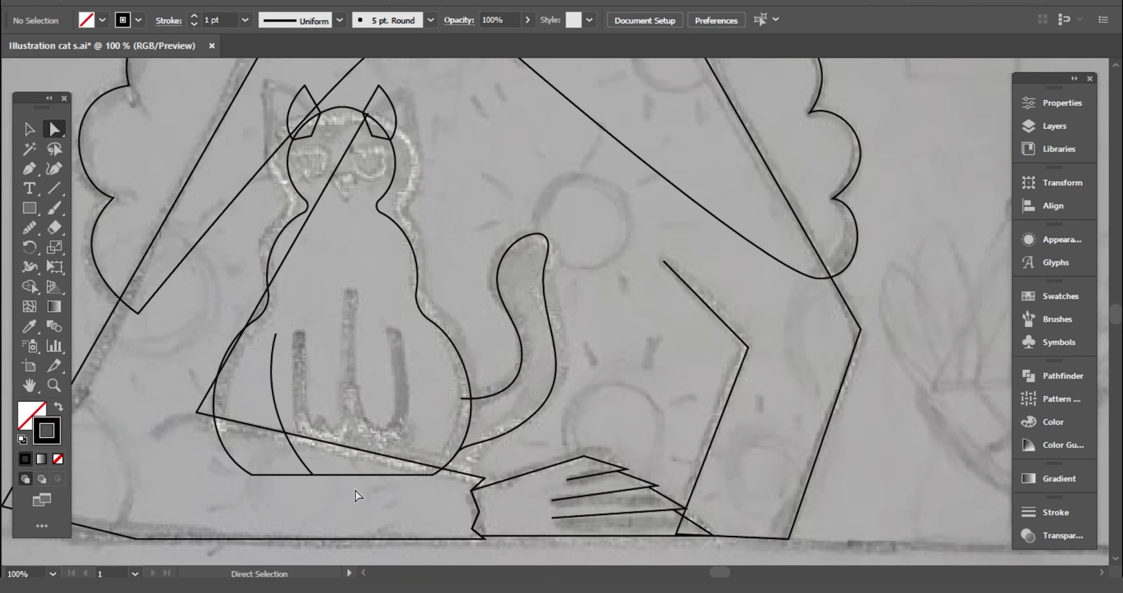
key("p")
left_click(321, 336)
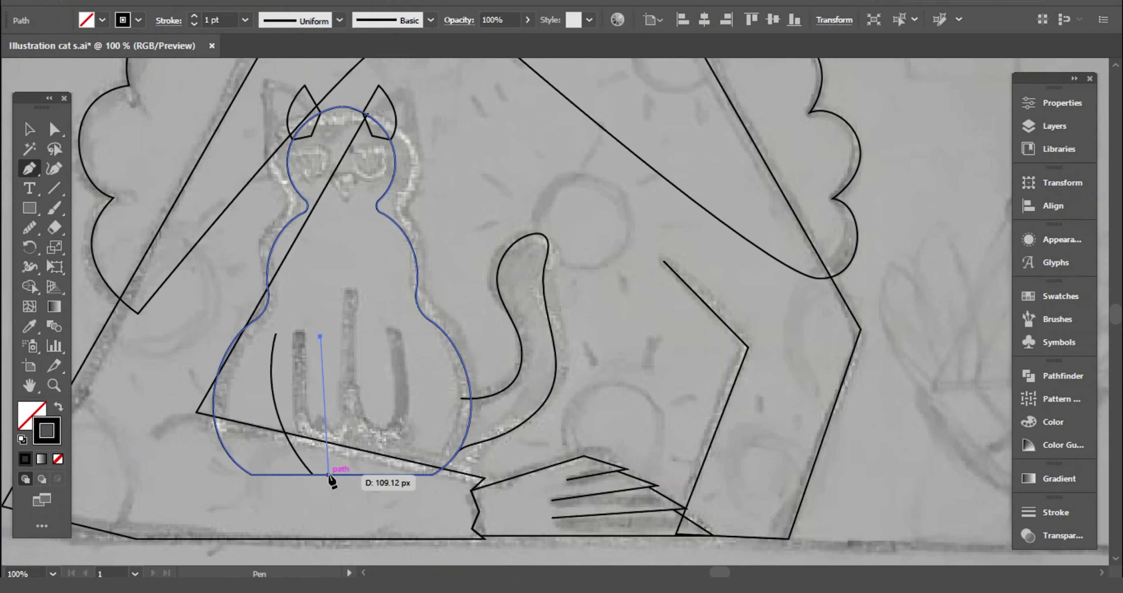
left_click(320, 474)
key("a")
left_click(311, 282)
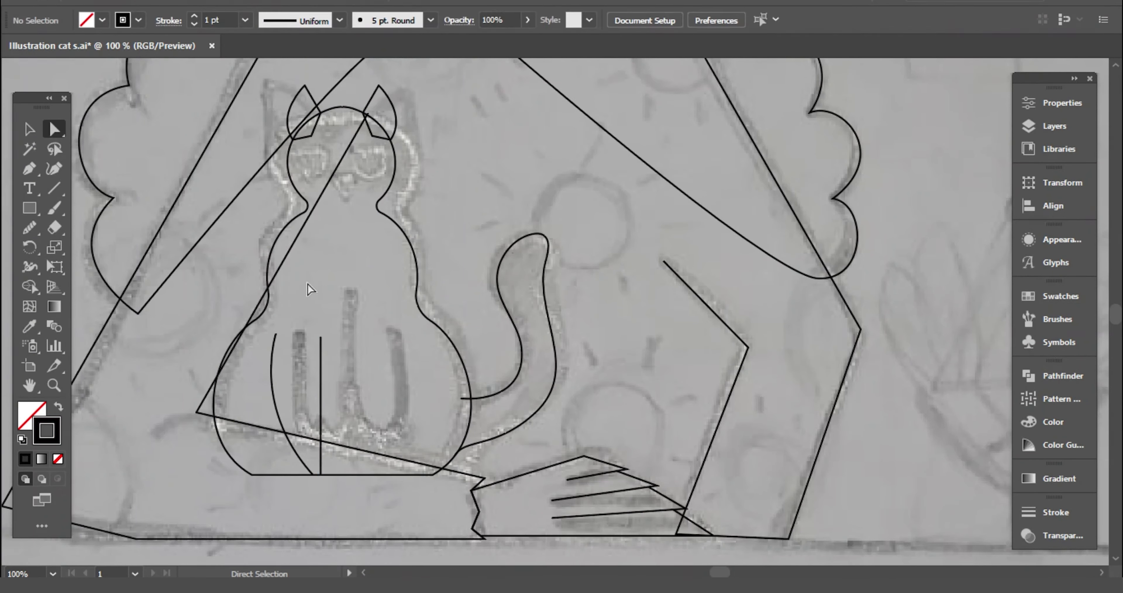
- Reflect a copy of the leg curve to the right and centre all three leg lines
key("v")
left_click(321, 392)
left_click(270, 371, "shift")
right_click(271, 371)
left_click(496, 328)
left_click_drag(306, 418, 362, 420)
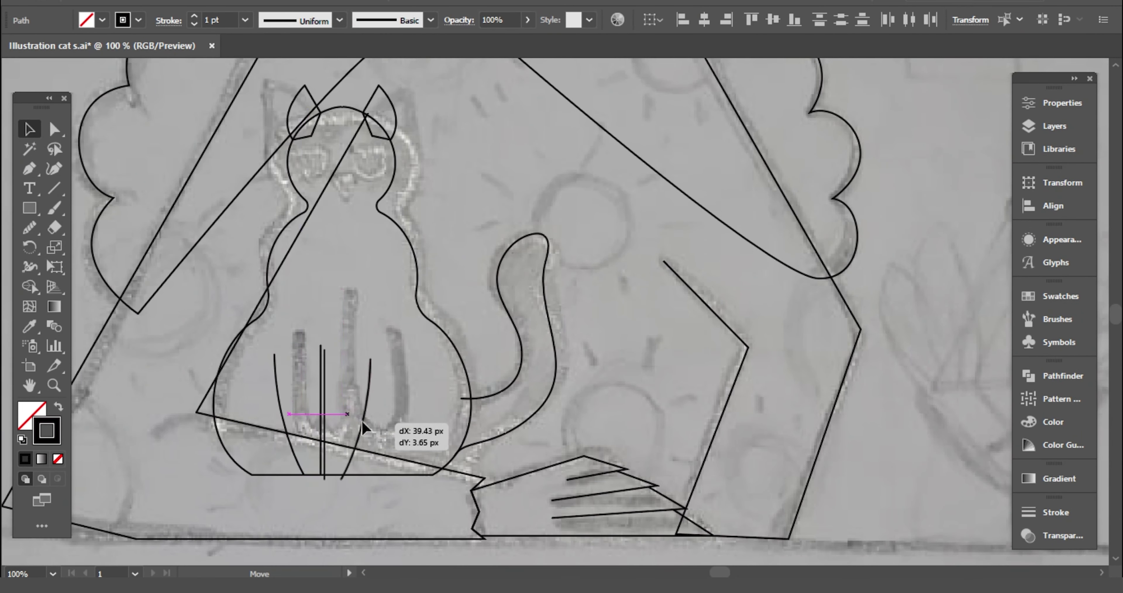
left_click(358, 404, "shift")
left_click_drag(320, 388, 340, 388)
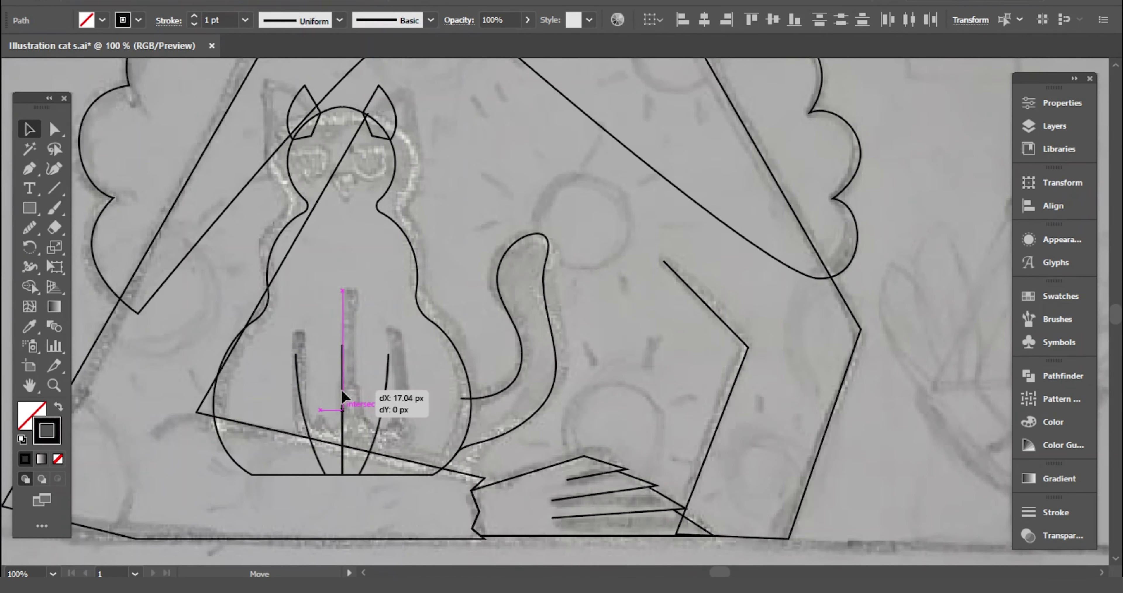
left_click(414, 421)
- Build a paw arc from a fully rounded rectangle with its bottom edge deleted
left_click(29, 208)
key("ctrl+plus")
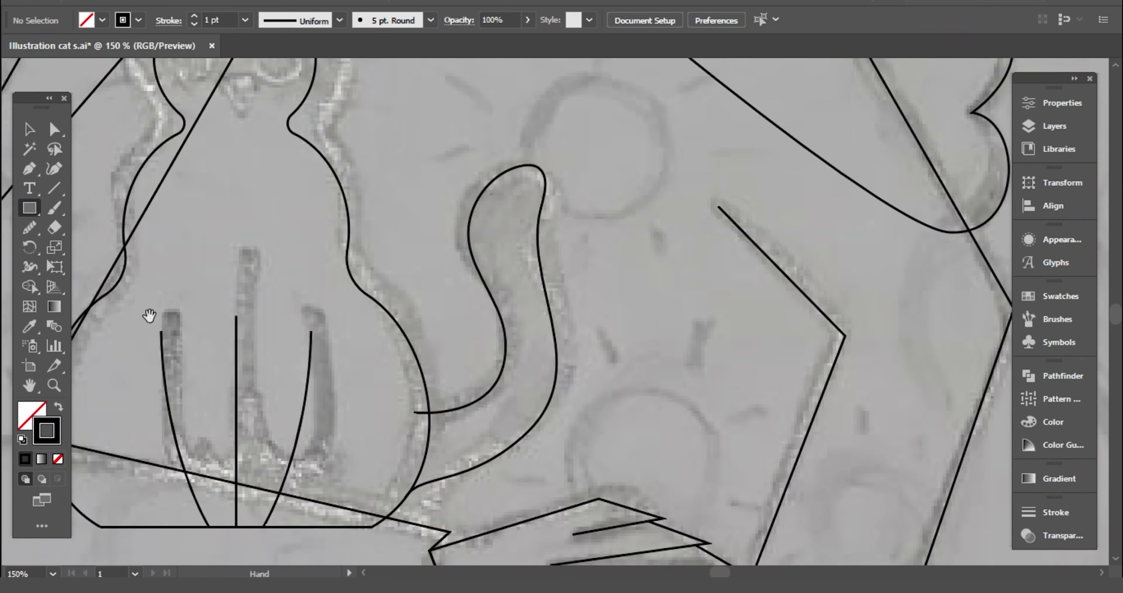
left_click_drag(149, 315, 289, 164)
left_click_drag(326, 358, 351, 377)
key("a")
key("ctrl+plus")
key("ctrl+plus")
key("ctrl+plus")
left_click_drag(538, 299, 545, 315)
scroll(562, 331, "up", 2)
key("Delete")
key("v")
left_click_drag(557, 375, 589, 438)
left_click_drag(558, 364, 643, 367)
key("Delete")
- Draw two toe marks inside the paw and group them with the paw dome
left_click_drag(545, 364, 545, 382)
left_click(138, 232, "ctrl")
scroll(549, 391, "up", 2)
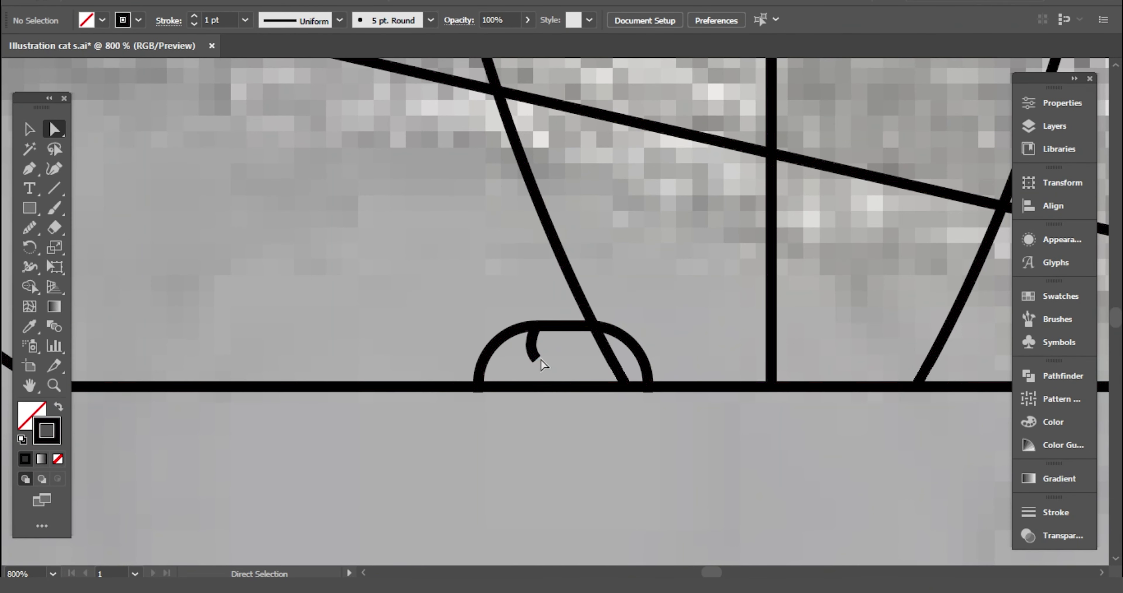
left_click(530, 361)
left_click(608, 410)
key("v")
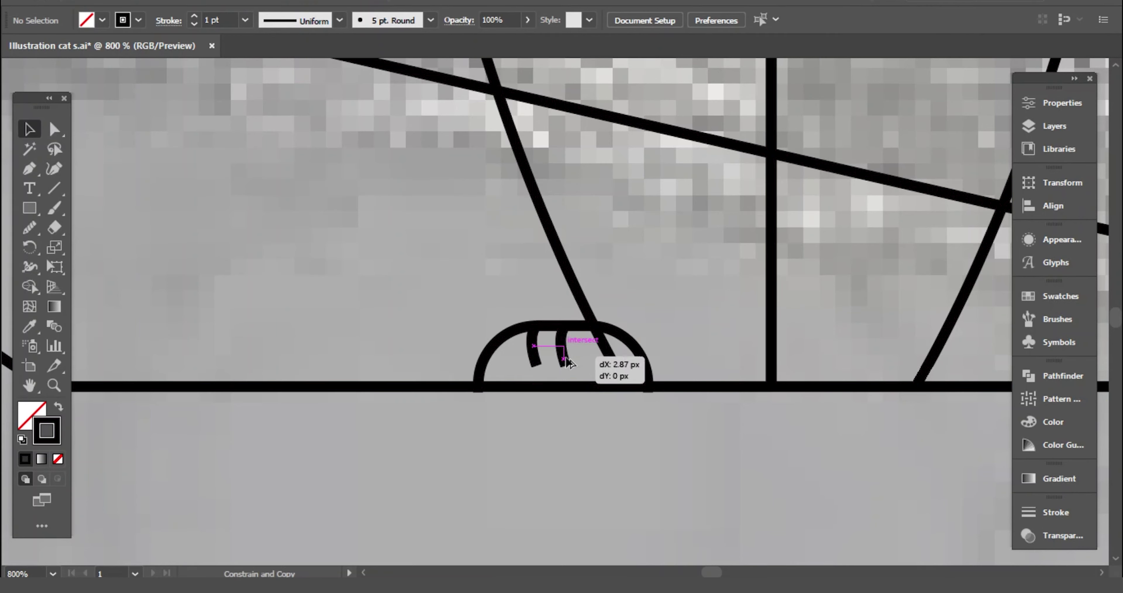
left_click_drag(534, 349, 571, 346)
left_click(535, 349, "shift")
key("ctrl+g")
left_click(489, 344, "shift")
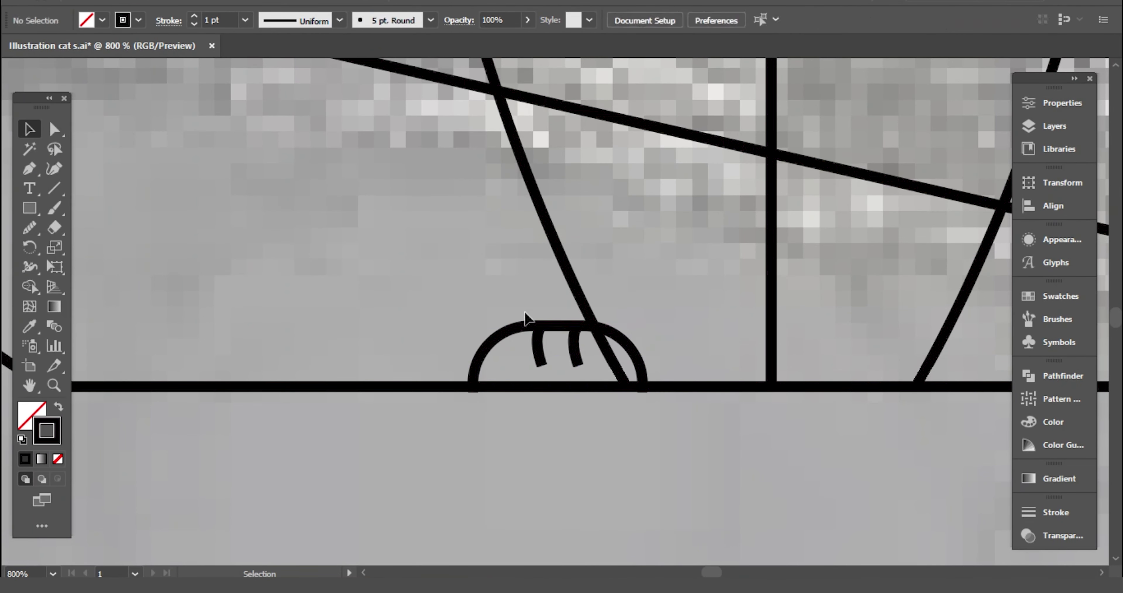
scroll(549, 348, "down", 3, "alt")
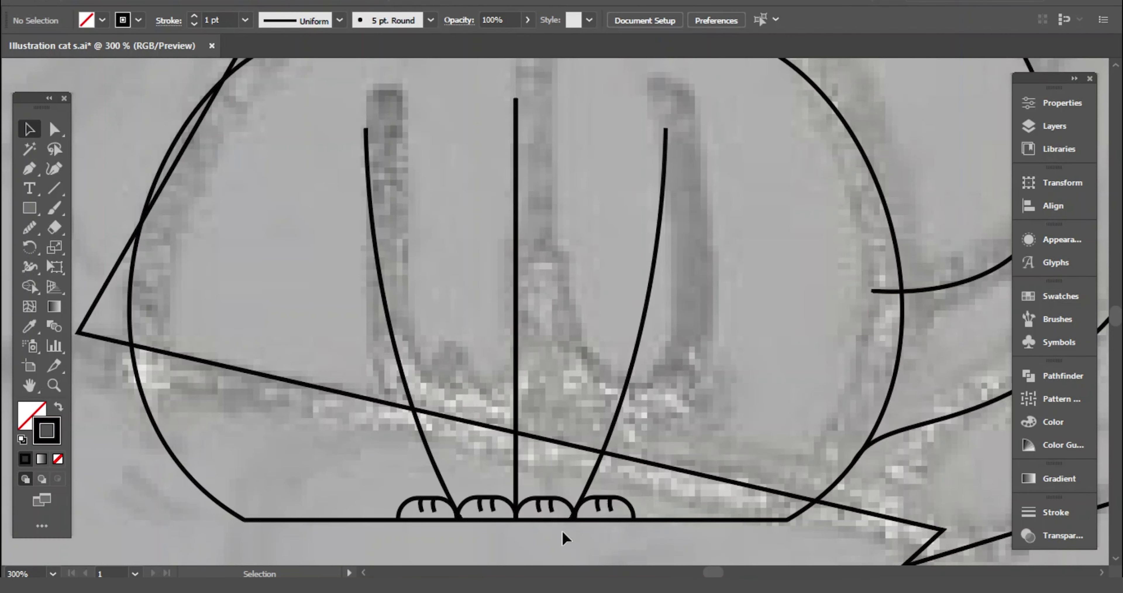
scroll(683, 379, "up", 3)
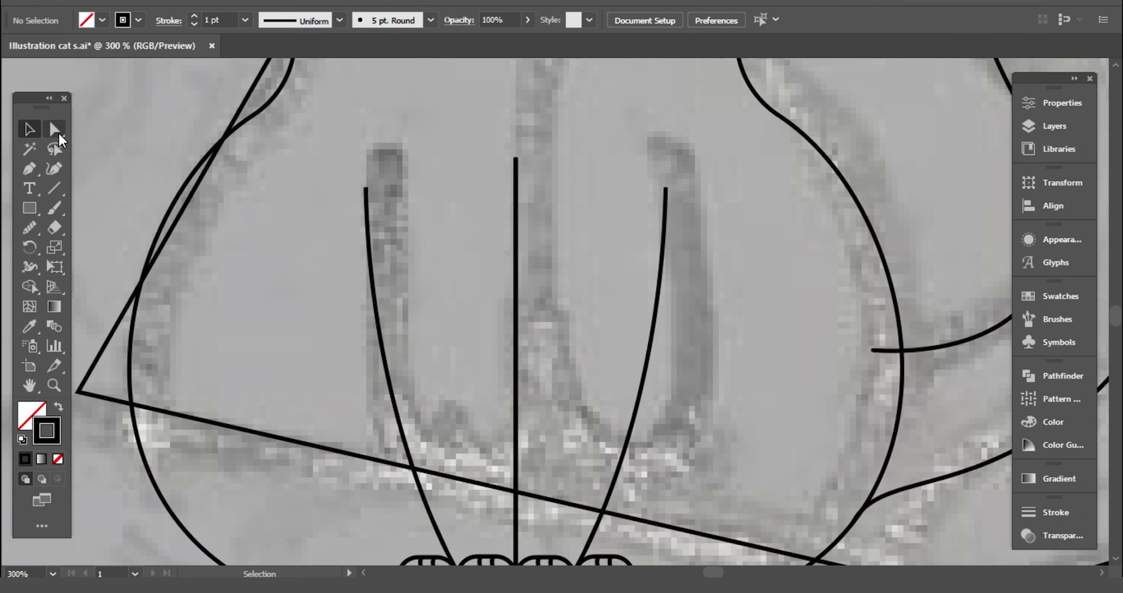
- Add a small curl at the top of the right leg
key("a")
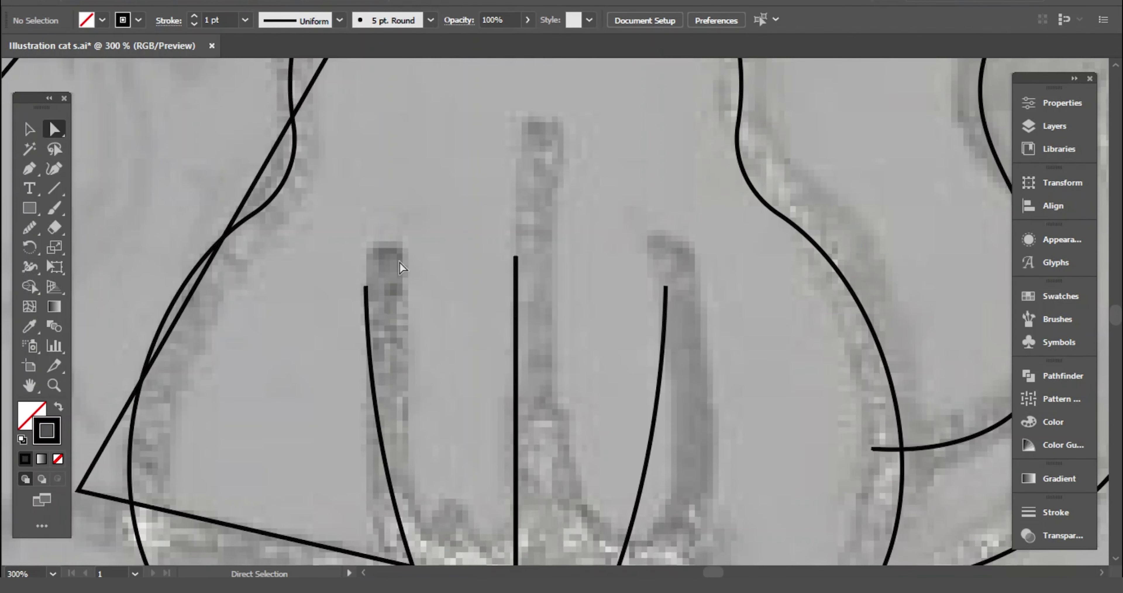
left_click_drag(664, 325, 693, 305)
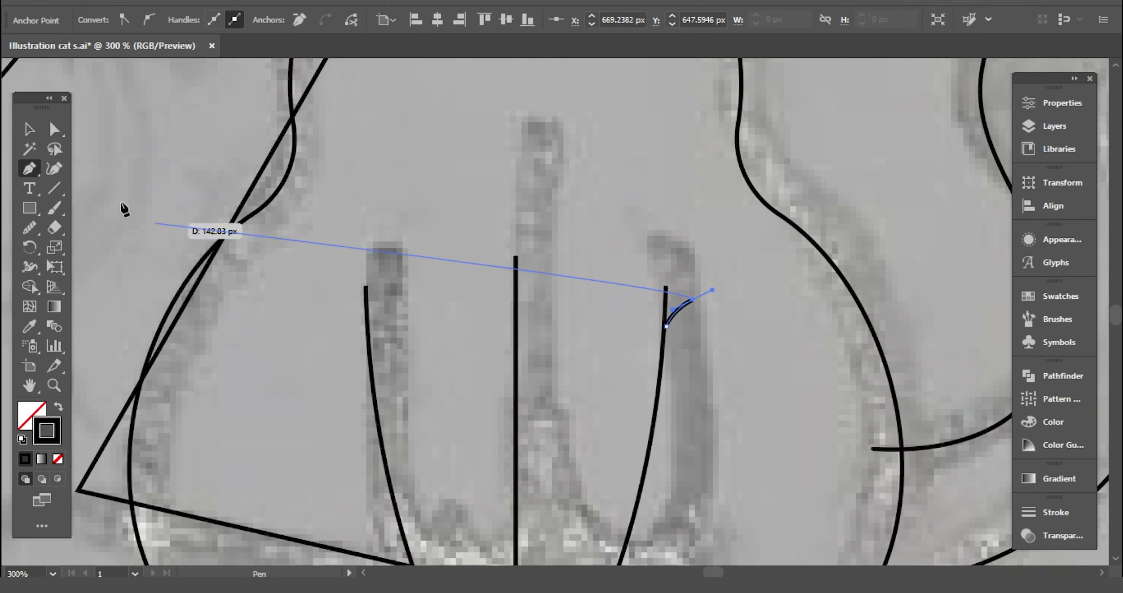
key("v")
left_click(179, 181)
- Make a half-closed eye from an ellipse with a flat lid, and copy it to the other eye
left_click(666, 324)
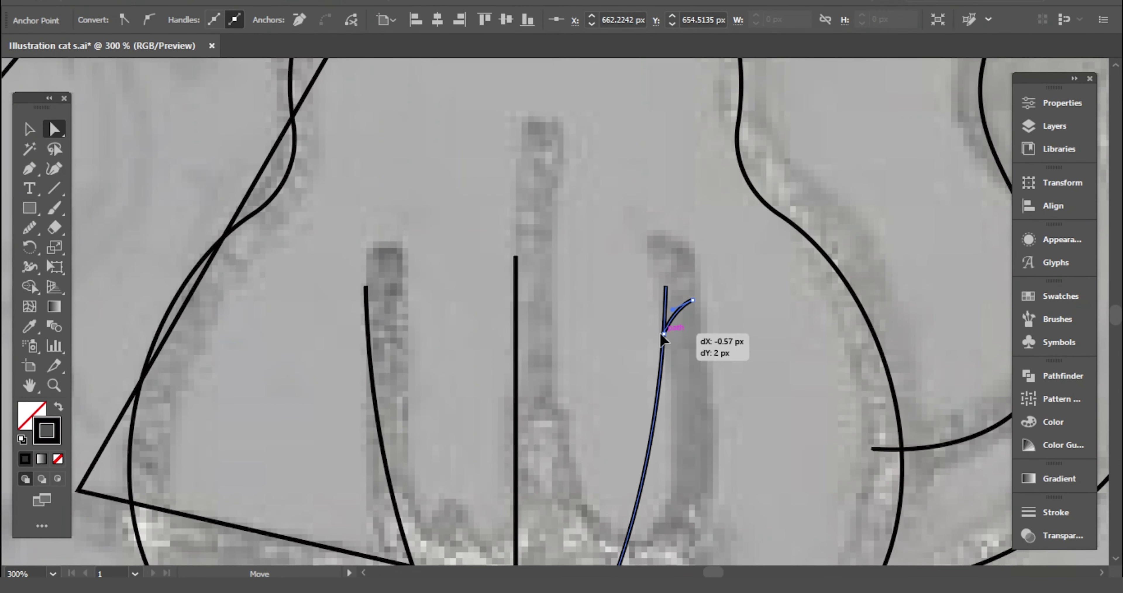
scroll(665, 325, "up", 10)
left_click(29, 208)
left_click(95, 249)
mouse_move(370, 185)
left_mouse_down()
mouse_move(461, 276)
mouse_move(420, 264)
mouse_move(613, 275)
left_mouse_up()
left_click(416, 185)
key("Delete")
key("p")
left_click(370, 230)
key("ctrl+minus")
key("ctrl+minus")
key("ctrl+minus")
left_click(777, 512)
- Trace the wall shelf as a closed rectangular outline at the upper right
key("a")
key("p")
scroll(536, 187, "up", 3)
left_click(465, 311)
left_click(778, 310)
left_click(777, 335)
left_click(462, 334)
left_click(465, 311)
- Draw a tall book outline on the shelf and add a shorter copy beside it
left_click(544, 361, "ctrl")
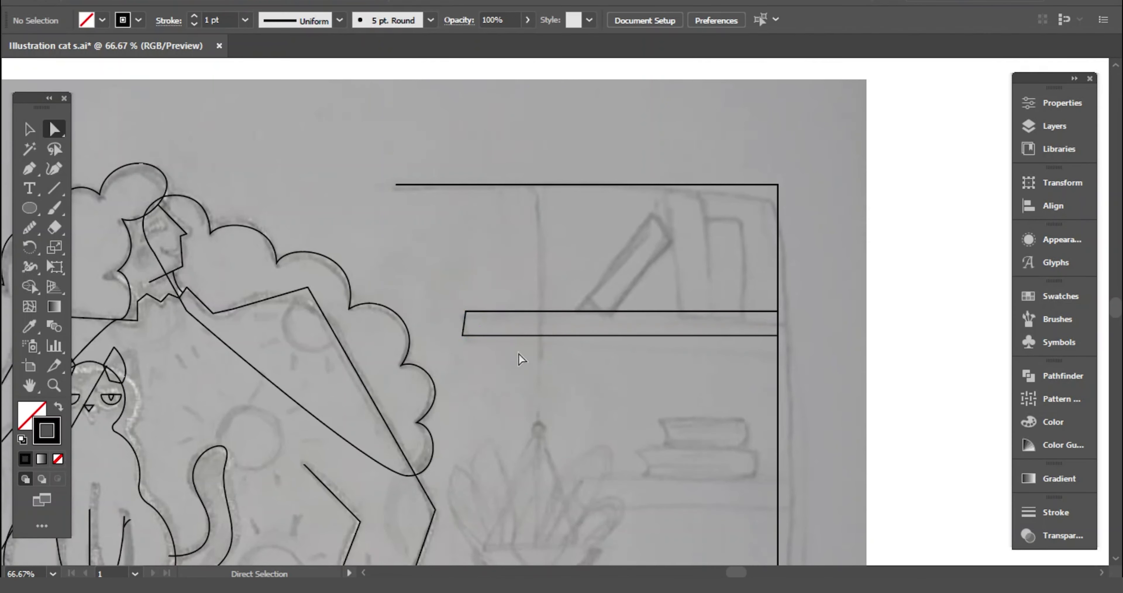
left_click(668, 184)
left_click(669, 311)
left_click(708, 311)
left_click(708, 184)
left_click(668, 184)
left_click(501, 252, "ctrl")
left_click(39, 134)
key("ctrl+z")
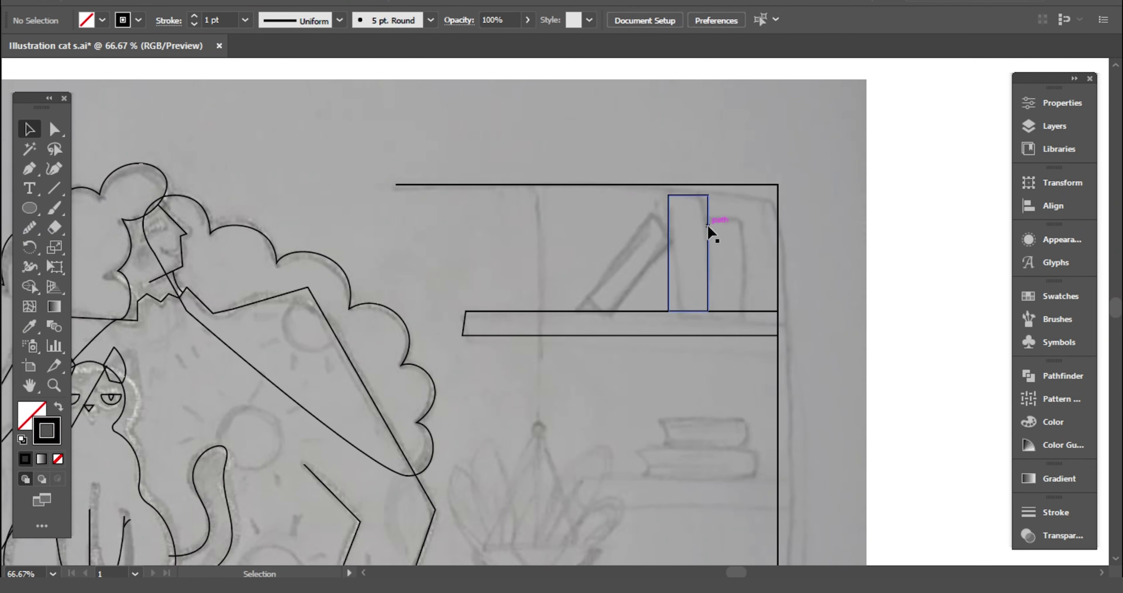
left_click_drag(742, 193, 733, 268)
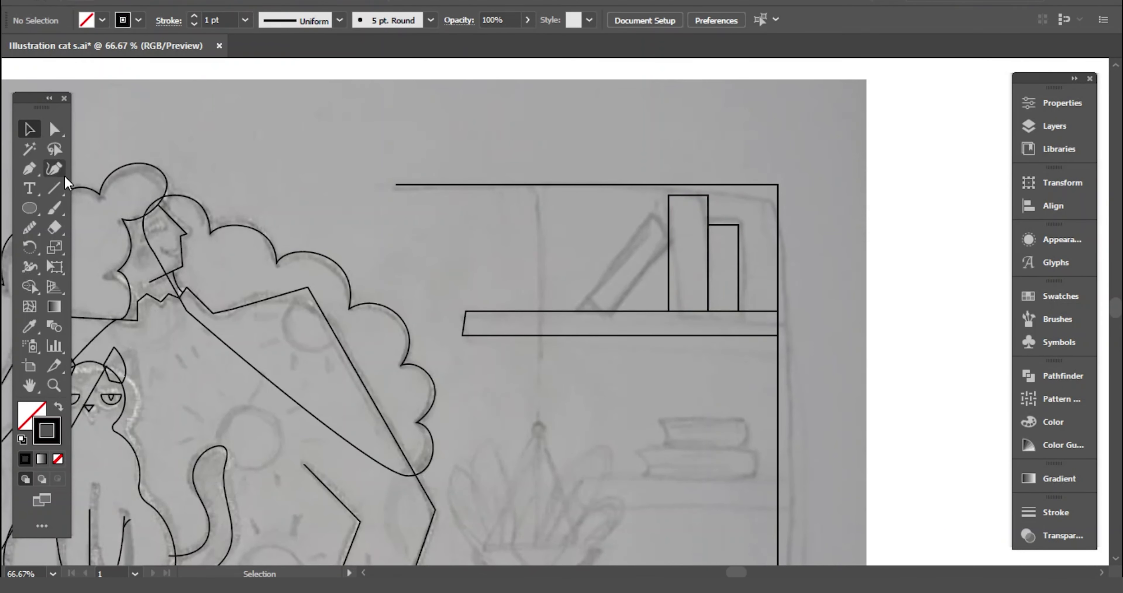
- Draw a tilted book leaning against the standing books
key("p")
left_click(668, 231)
left_click(591, 310)
left_click(566, 285)
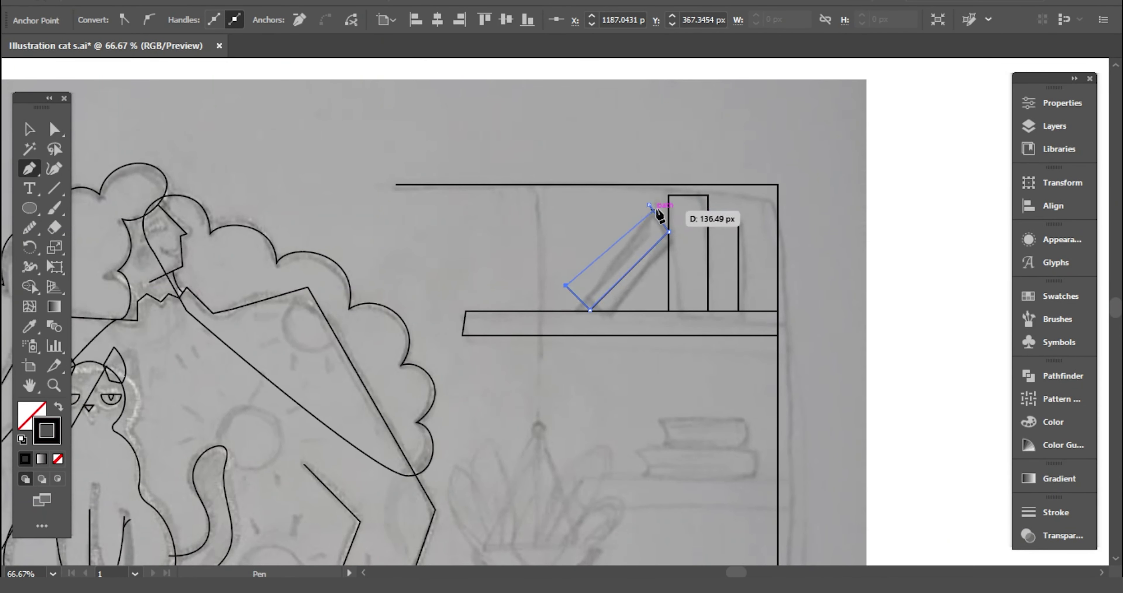
left_click(648, 204)
key("a")
left_click(649, 438)
- Copy the shelf down below the books as a shorter lower shelf
scroll(650, 437, "down", 3)
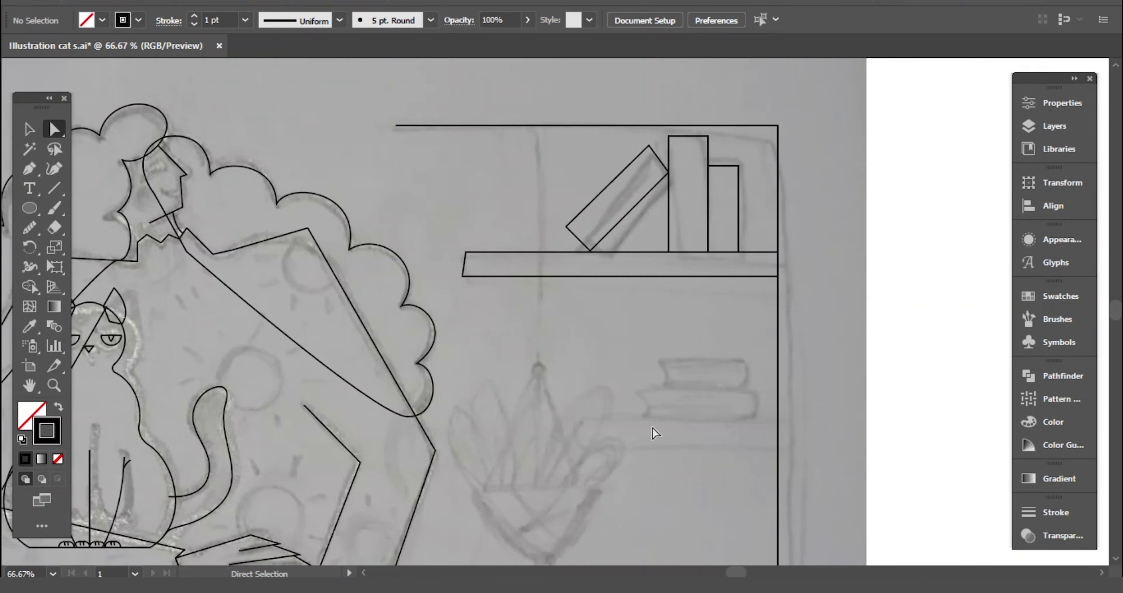
key("p")
key("v")
left_click_drag(535, 275, 535, 419)
mouse_move(463, 408)
left_mouse_down()
mouse_move(582, 412)
mouse_move(556, 411)
left_mouse_up()
left_click(694, 436)
- Draw a book outline on the lower shelf and two leaves into the hanging bowl
key("p")
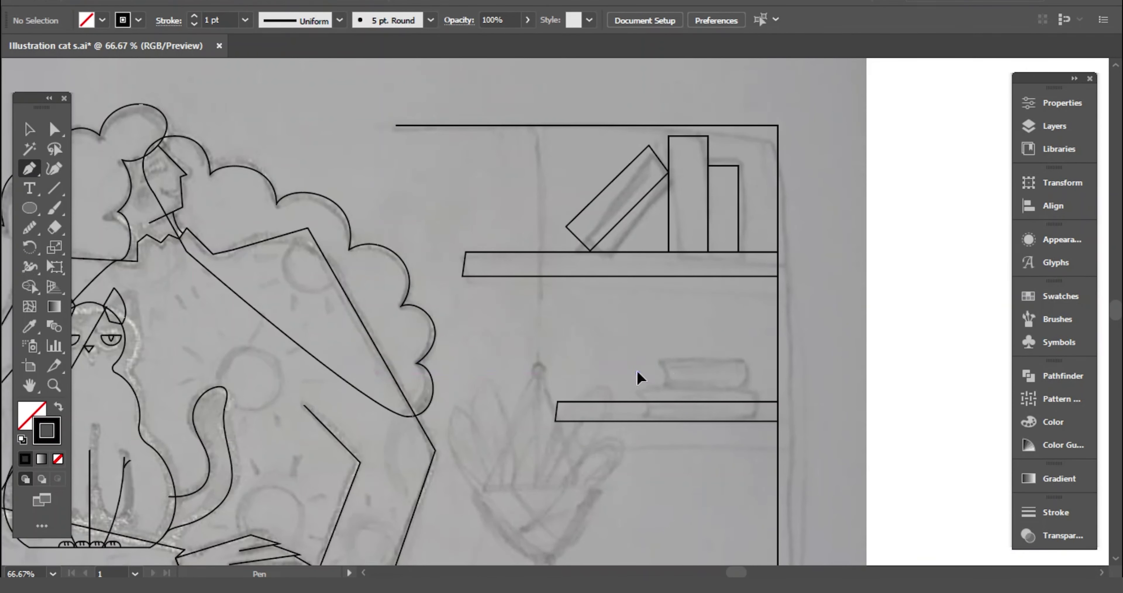
left_click(637, 371)
left_click(754, 372)
left_click(755, 401)
left_click(637, 401)
key("a")
left_click(724, 453)
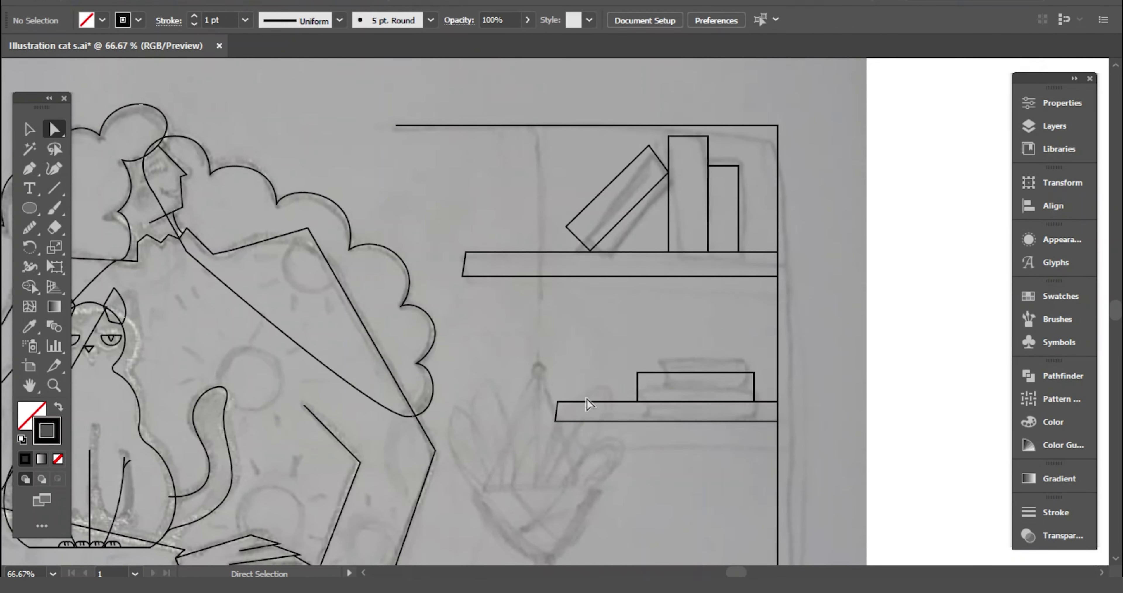
left_click_drag(470, 322, 471, 353)
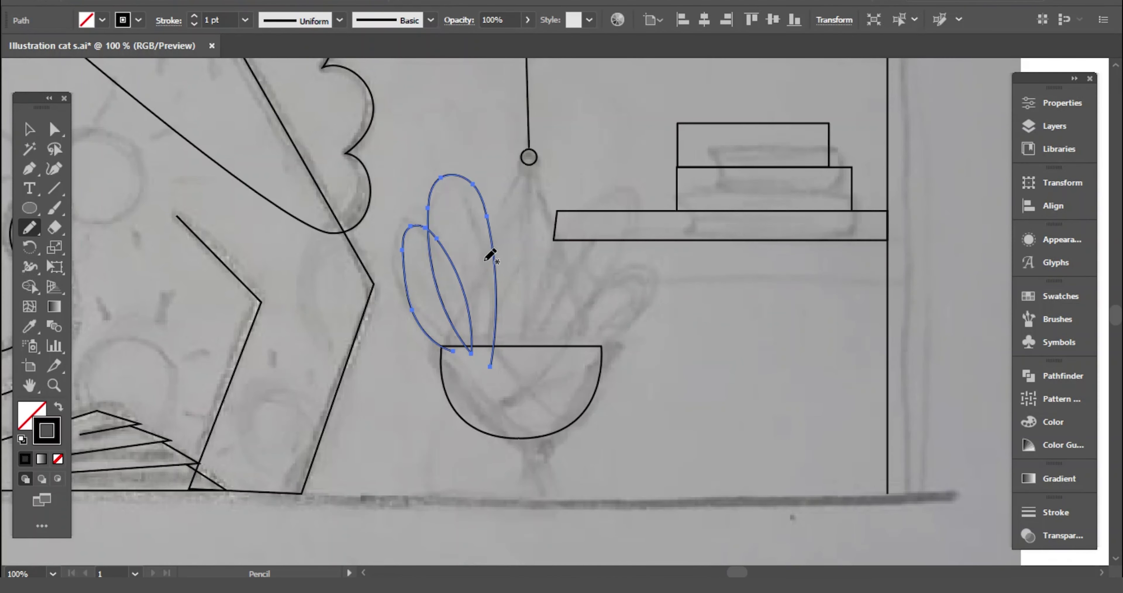
left_click_drag(533, 308, 509, 371)
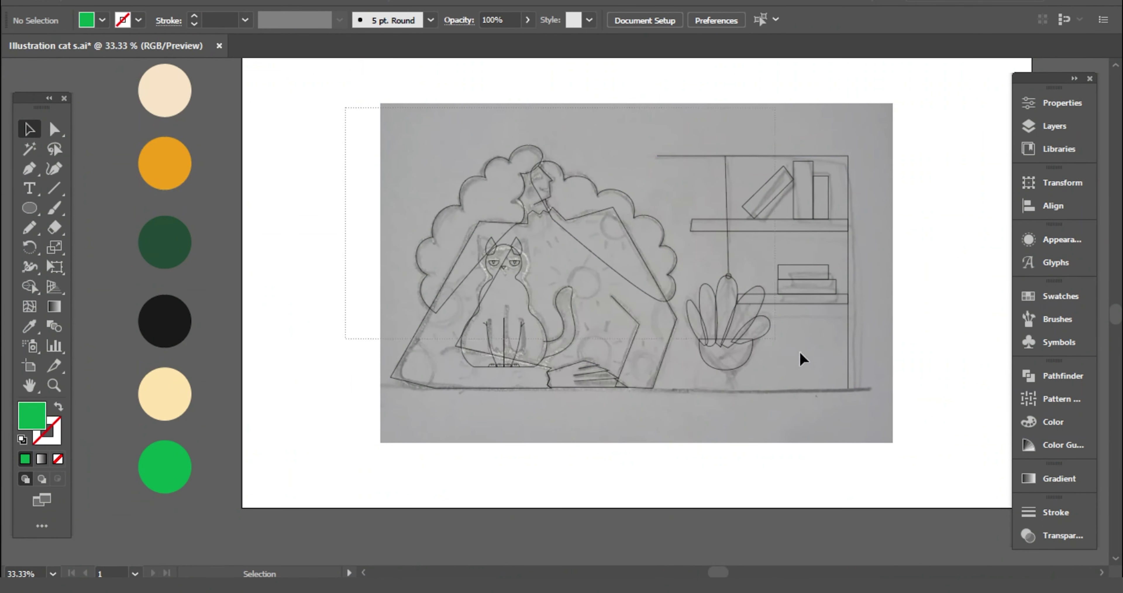
- Draw a rectangle covering the whole sketch and fill it light yellow
key("ctrl+a")
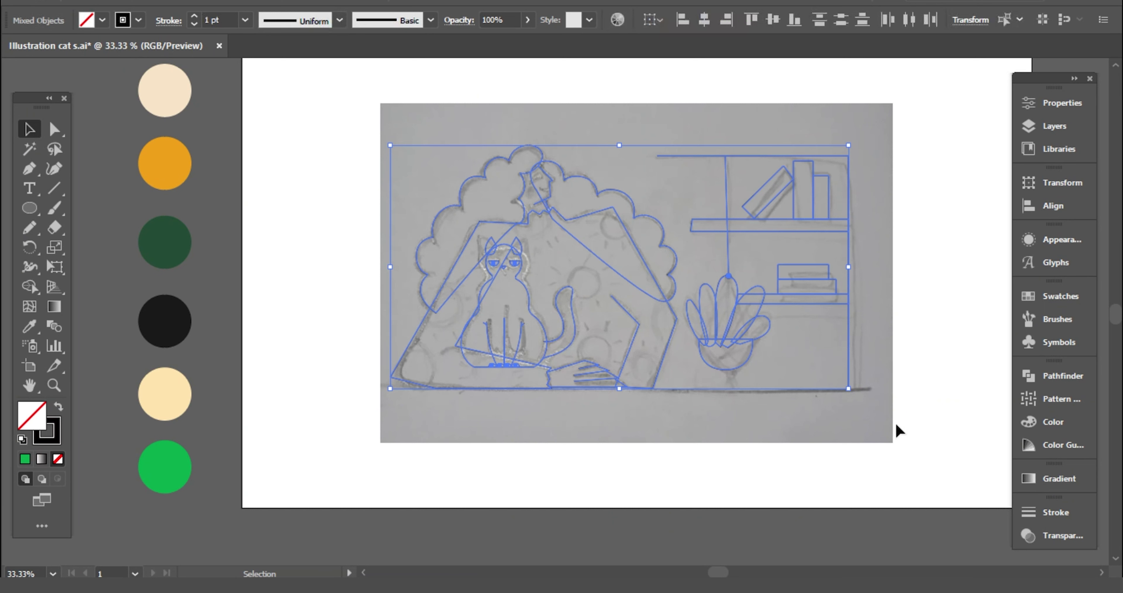
key("ctrl+shift+a")
key("m")
left_click_drag(390, 103, 893, 442)
key("i")
left_click(166, 393)
- Send the yellow rectangle to the back and swap its fill and stroke colours
key("v")
left_click(308, 298)
left_click(431, 432)
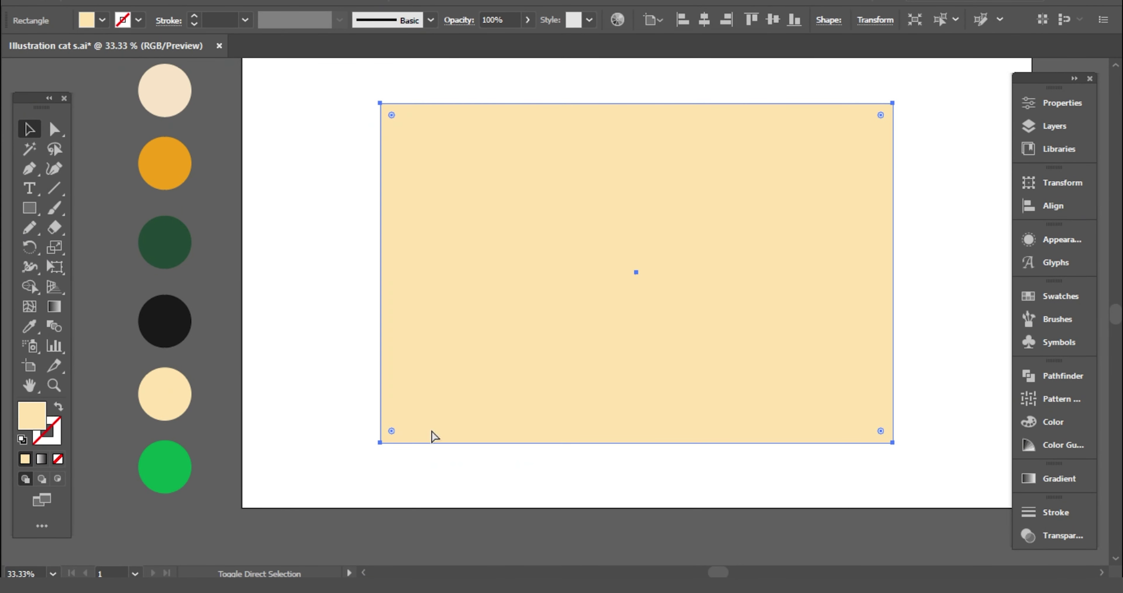
key("ctrl+shift+bracketleft")
key("ctrl+shift+a")
key("ctrl+a")
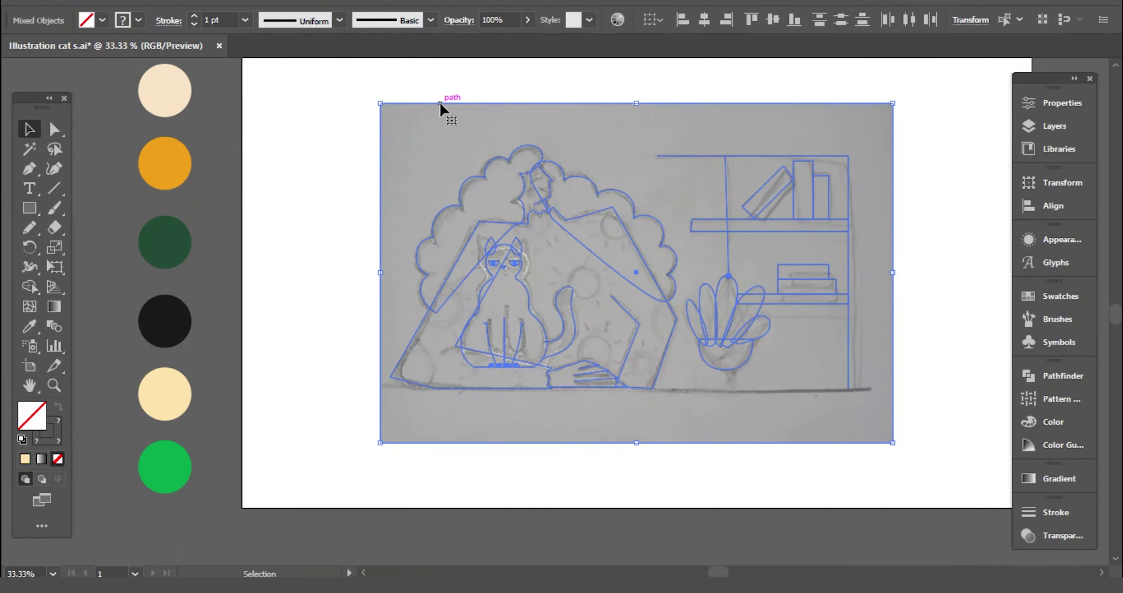
left_click(351, 117)
left_click(379, 116)
left_click(61, 407)
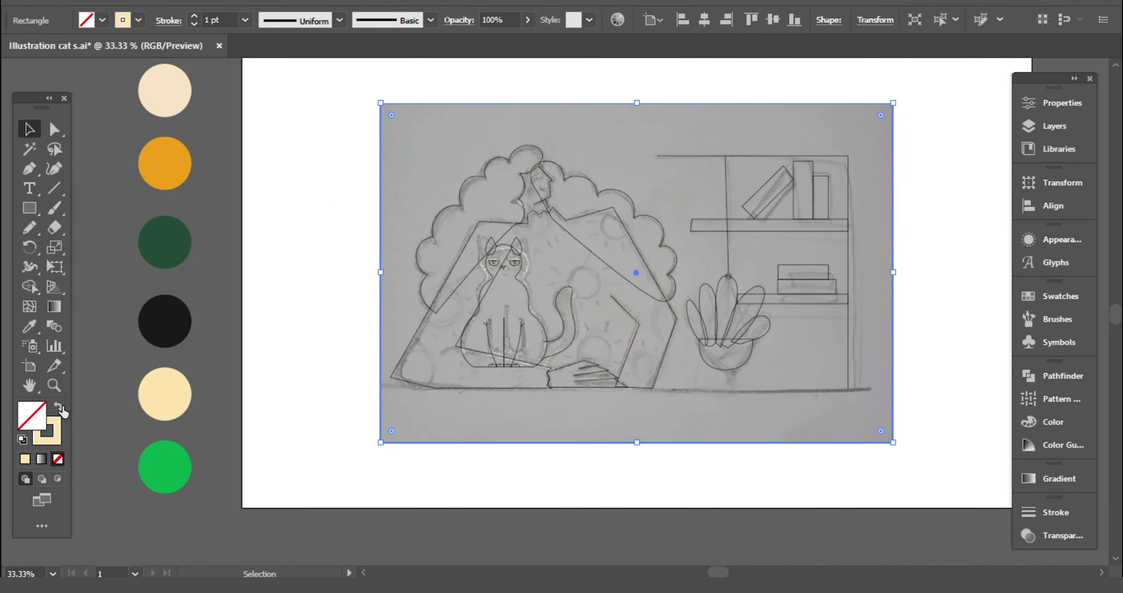
left_click(324, 422)
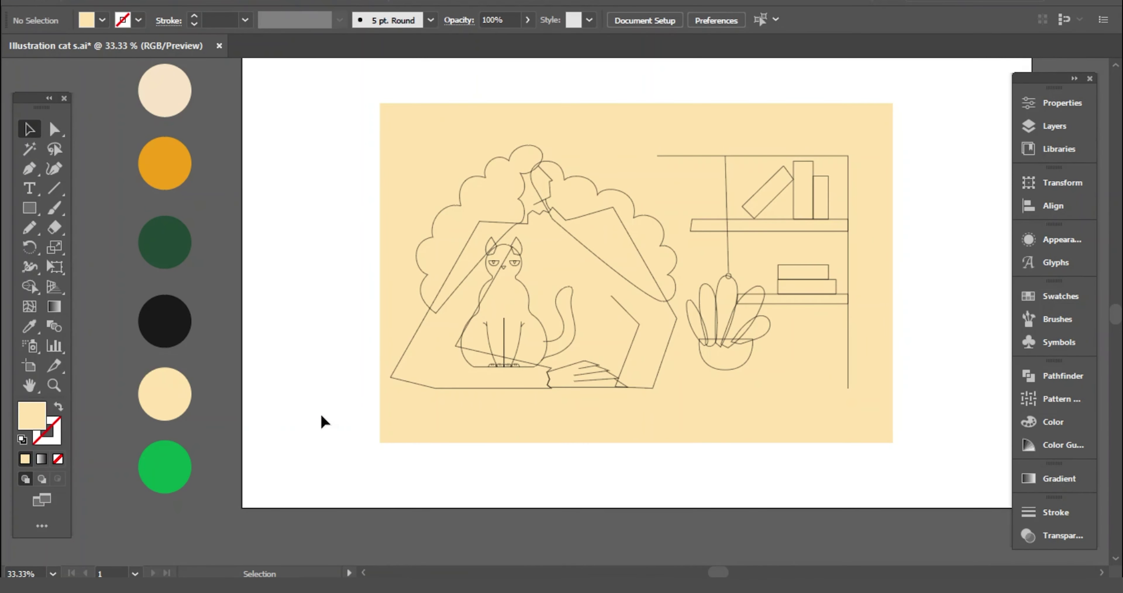
key("ctrl+plus")
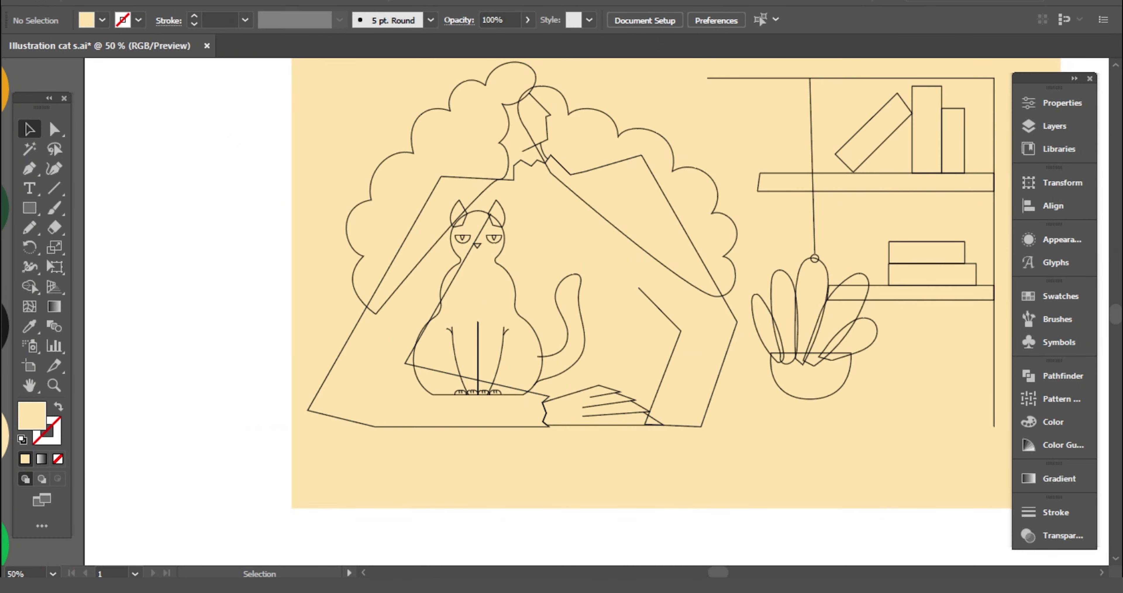
- Fill the hair cloud black from the palette, then merge the hair regions with Shape Builder
left_click_drag(743, 383, 646, 446)
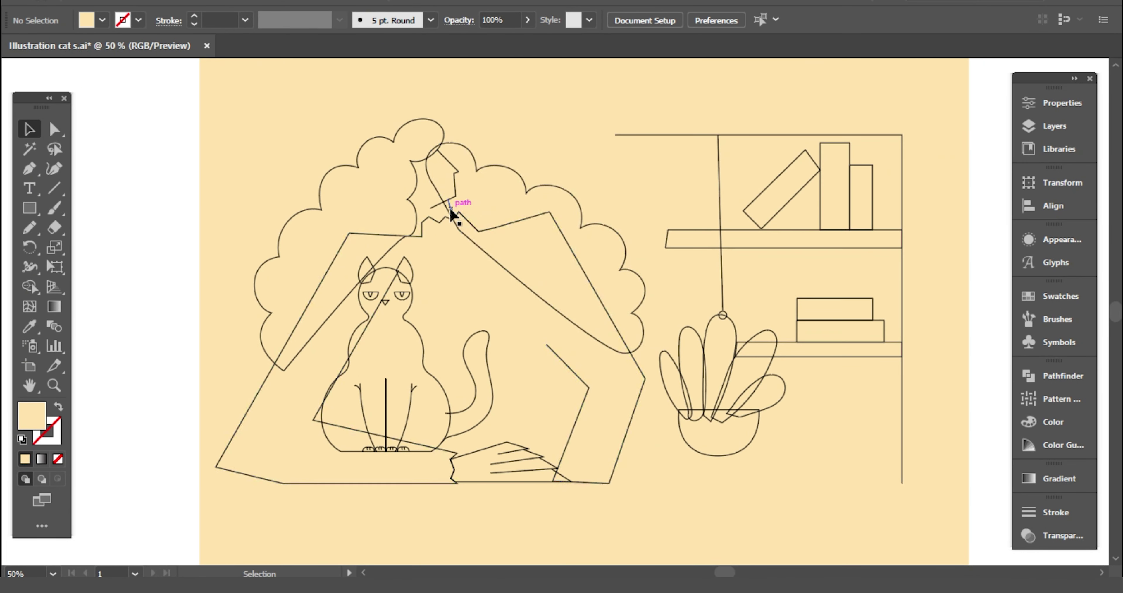
left_click(449, 213)
left_click(34, 331)
left_click_drag(87, 331, 300, 344)
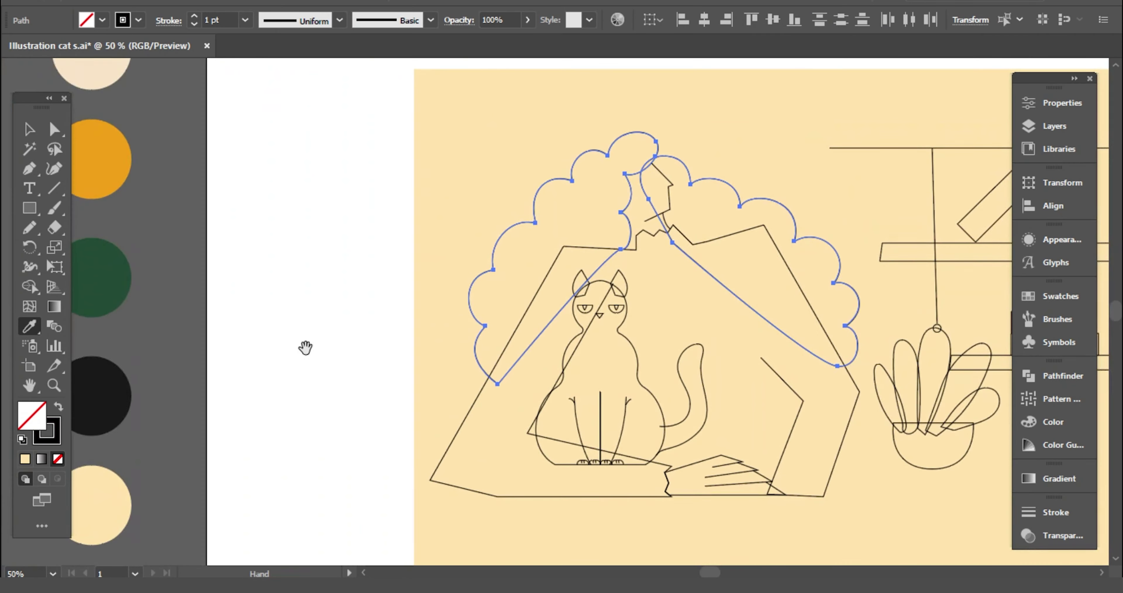
left_click(133, 378)
key("v")
key("ctrl+z")
key("ctrl+equal")
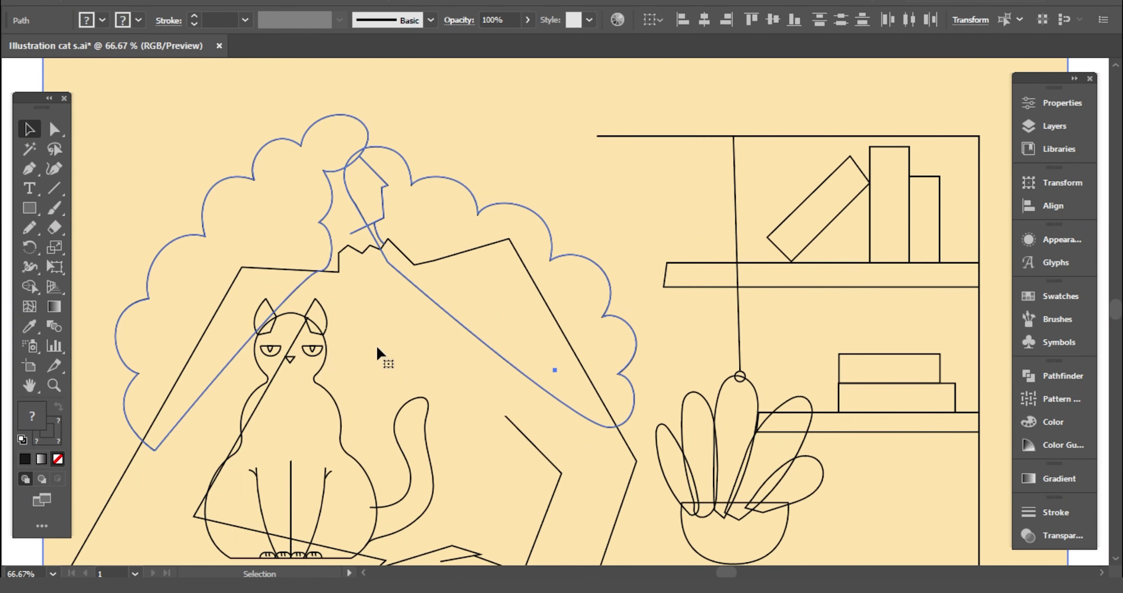
left_click(29, 286)
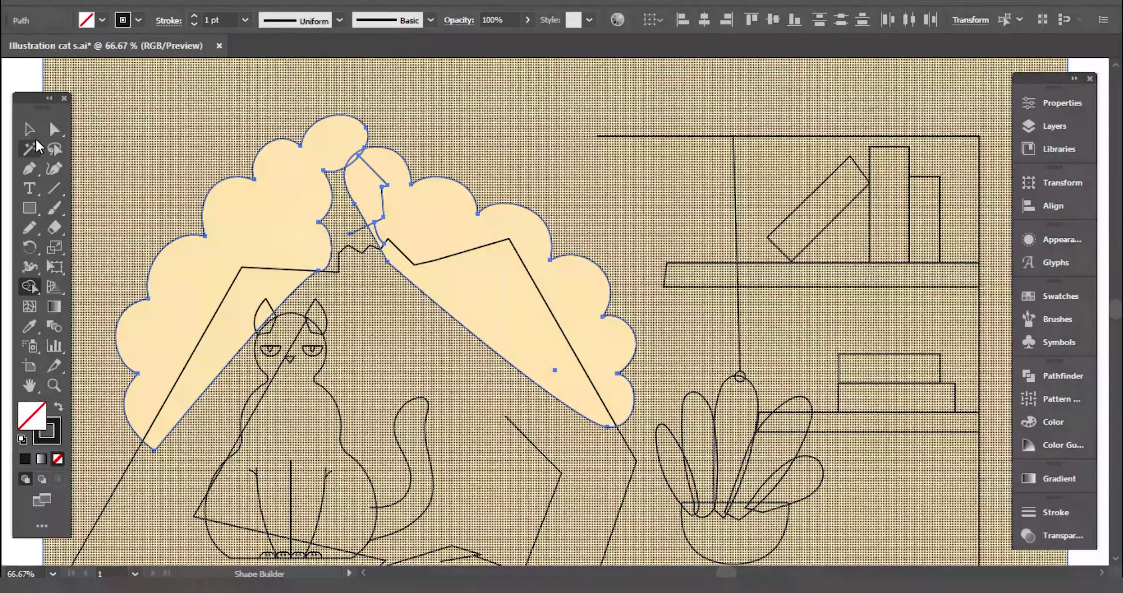
key("v")
left_click(107, 196)
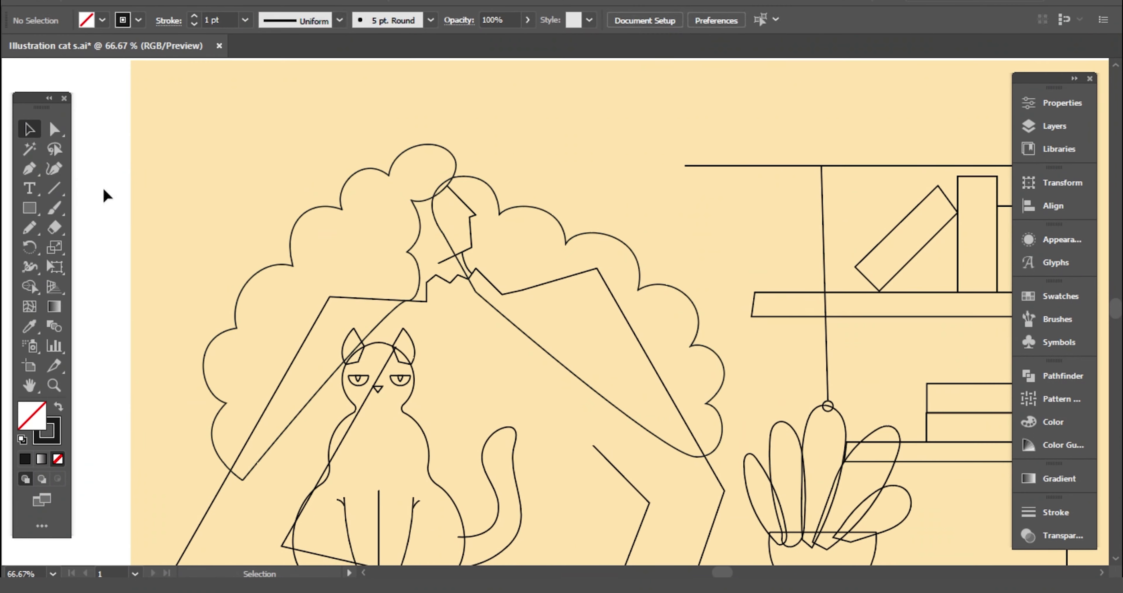
- Trace a closed path from the top of the head around the neck shape
left_click(448, 186)
left_click(389, 205)
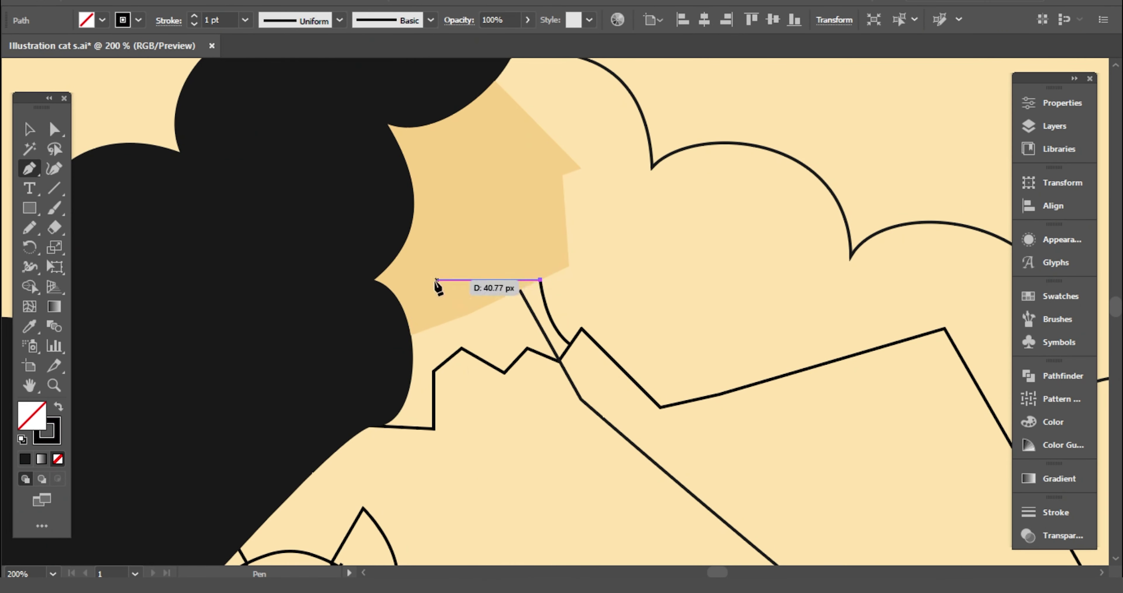
left_click(434, 280)
left_click(365, 366)
left_click(369, 449)
left_click(540, 420)
left_click(30, 129)
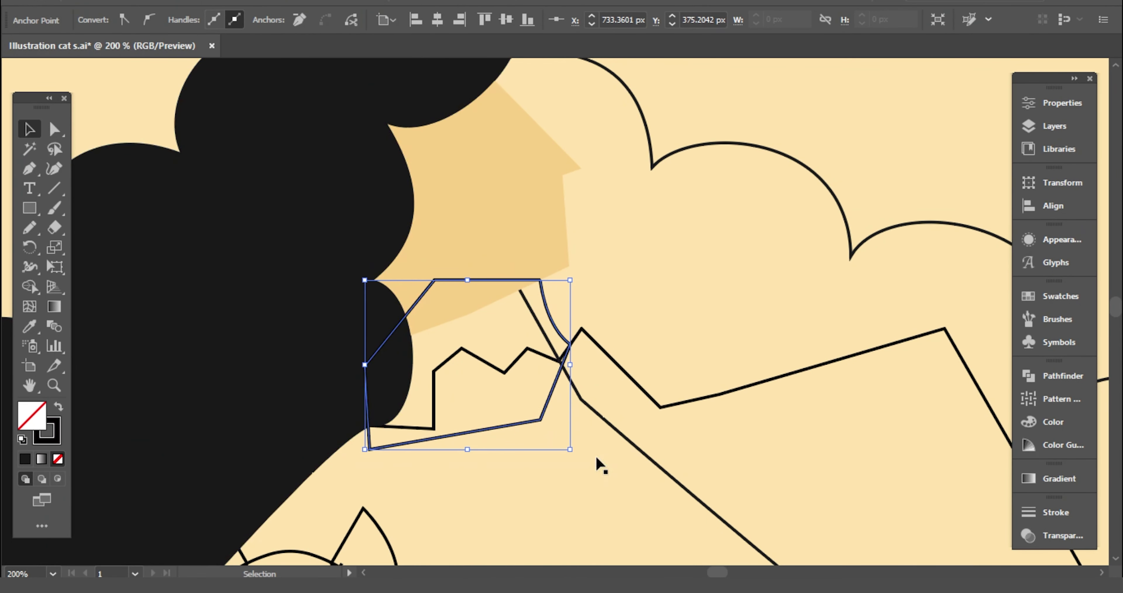
left_click(595, 454)
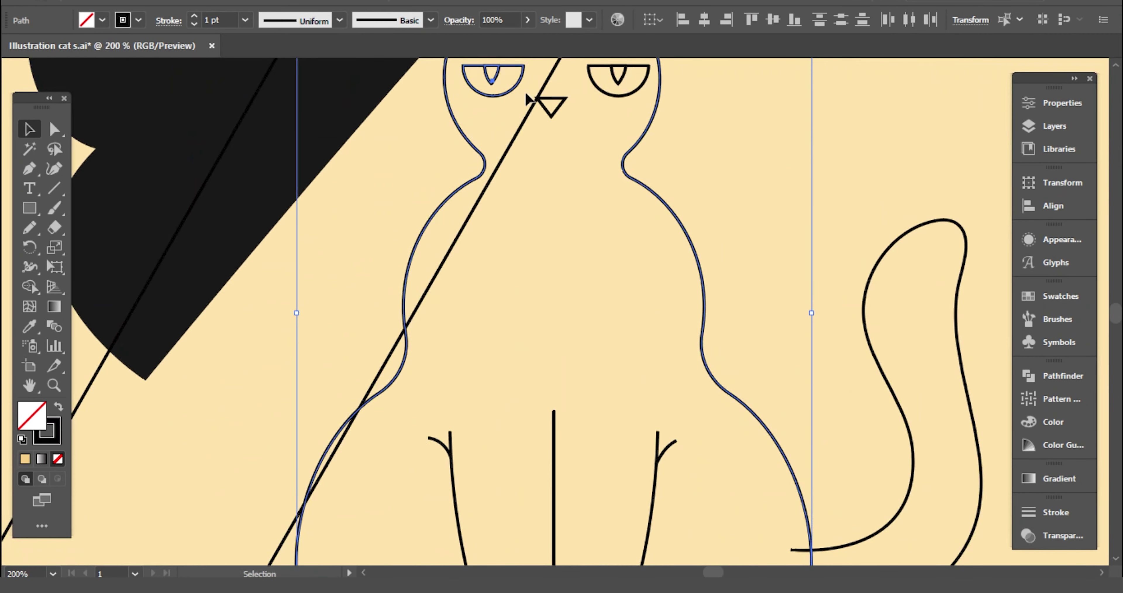
- Slope the neck notch's bottom edge and reshape the sweater's right arm
scroll(451, 354, "down", 3)
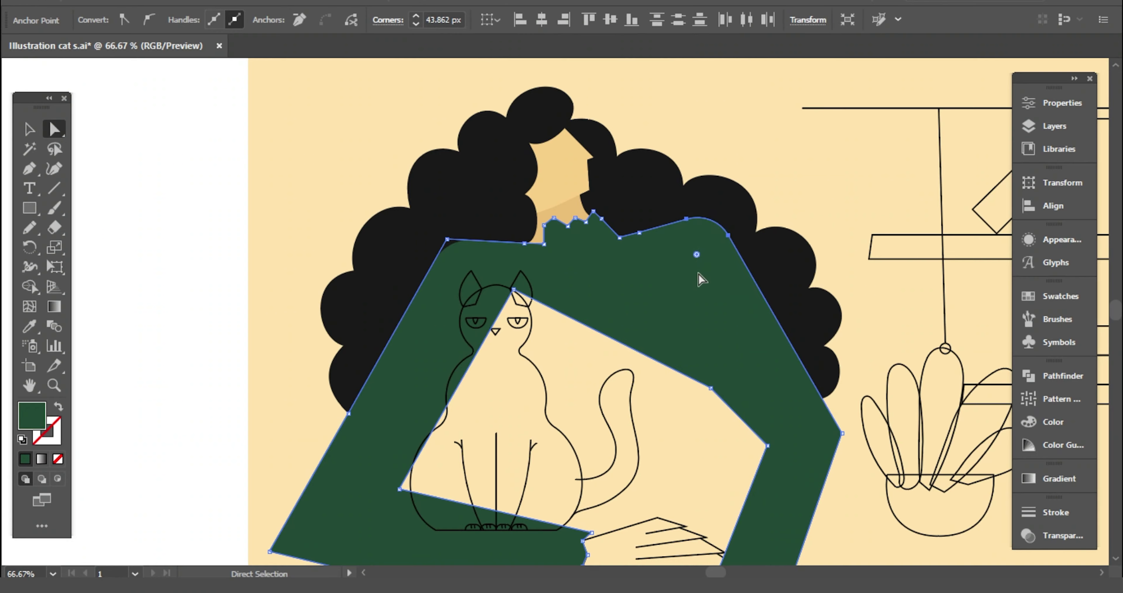
scroll(698, 277, "up", 4)
left_click_drag(356, 373, 336, 374)
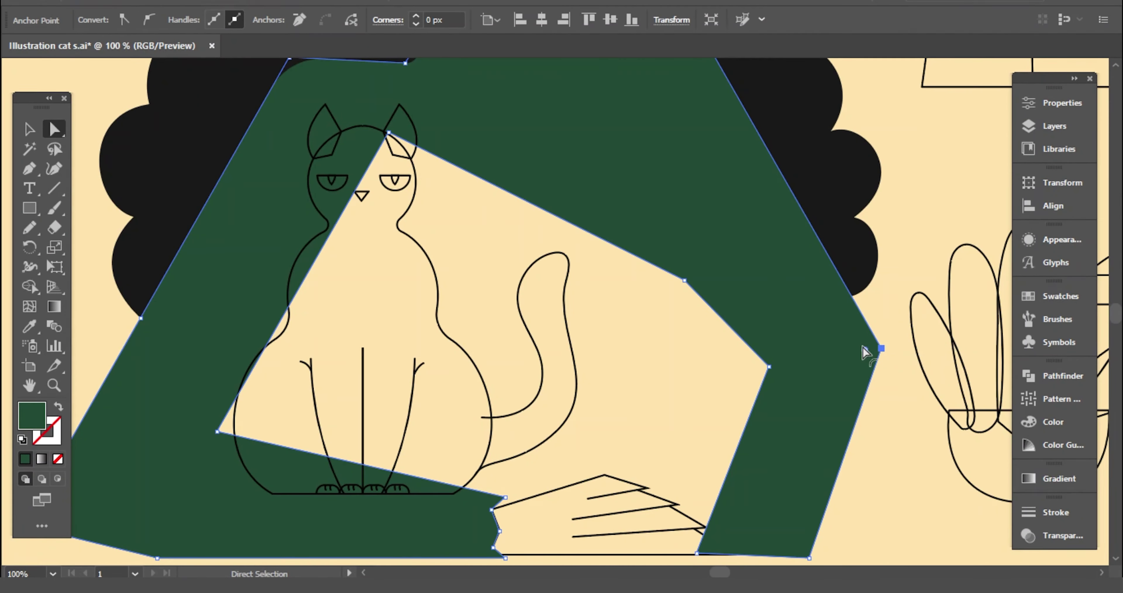
left_click_drag(865, 351, 772, 371)
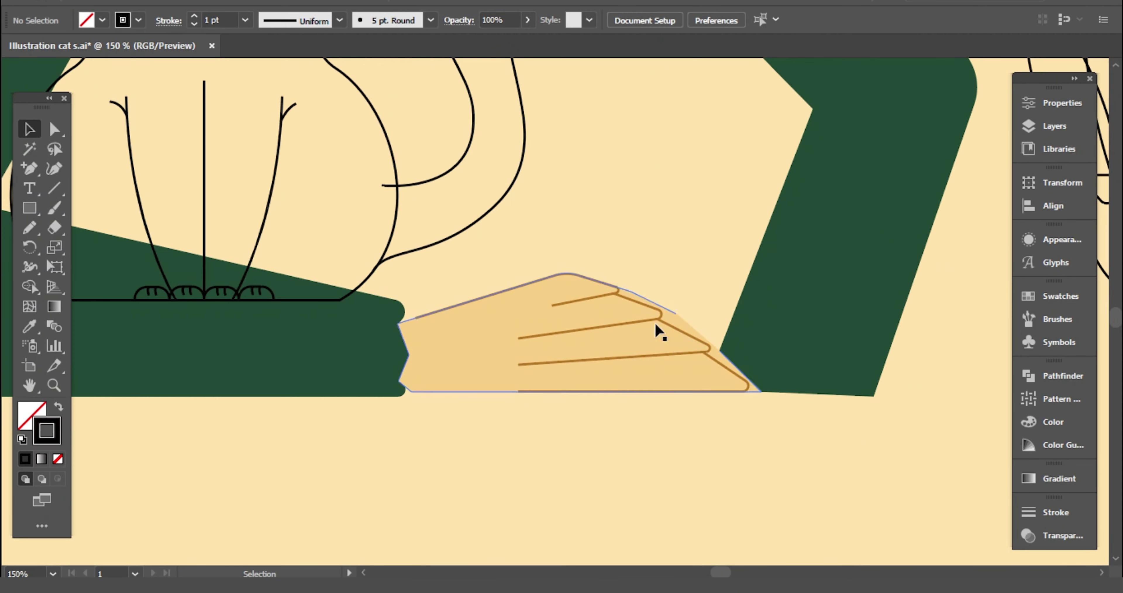
- Reshape the hand by moving its upper-right corner anchor
left_click(654, 321)
left_click(57, 131)
key("ctrl+plus")
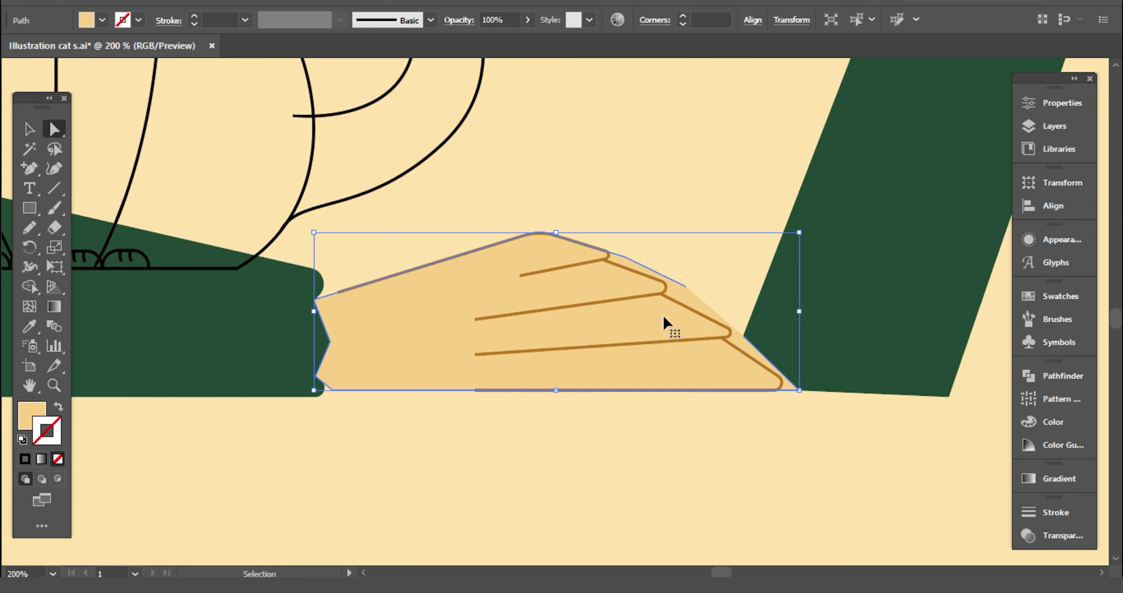
key("ctrl+plus")
left_click_drag(637, 231, 628, 224)
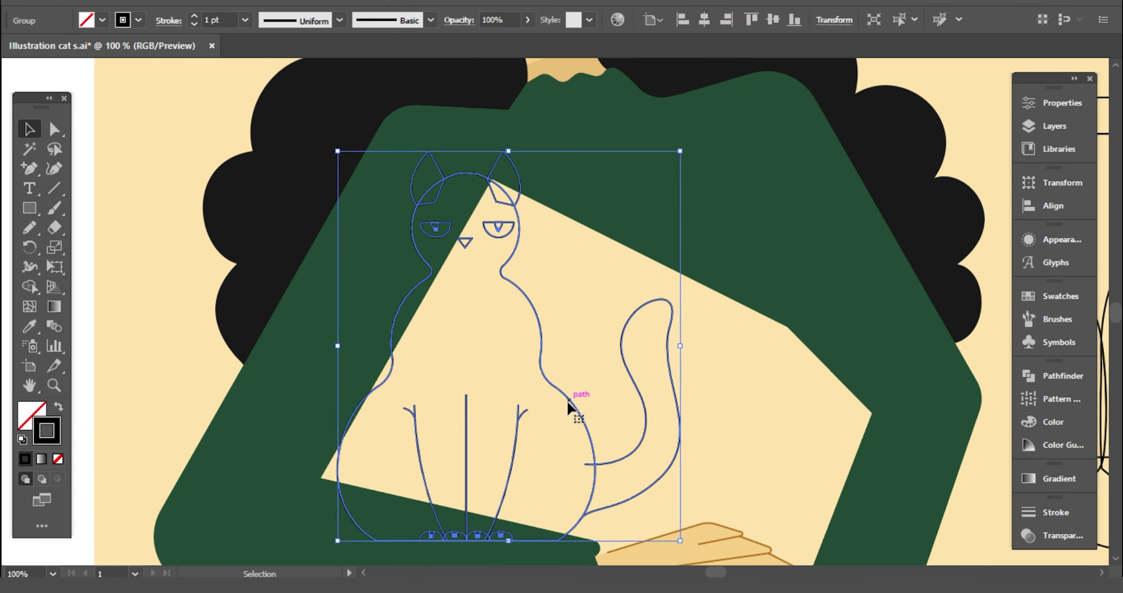
right_click(572, 401)
left_click(647, 250)
- Fill the cat's body with pale pink FCEDED
left_click(541, 352)
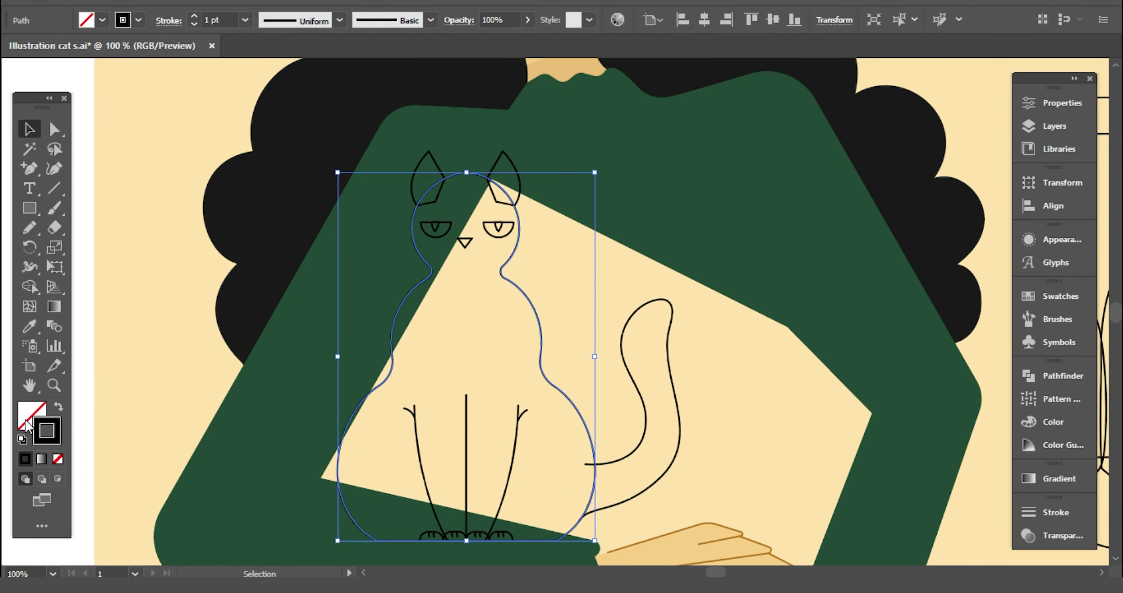
left_click(56, 408)
double_click(30, 414)
left_click(1083, 185)
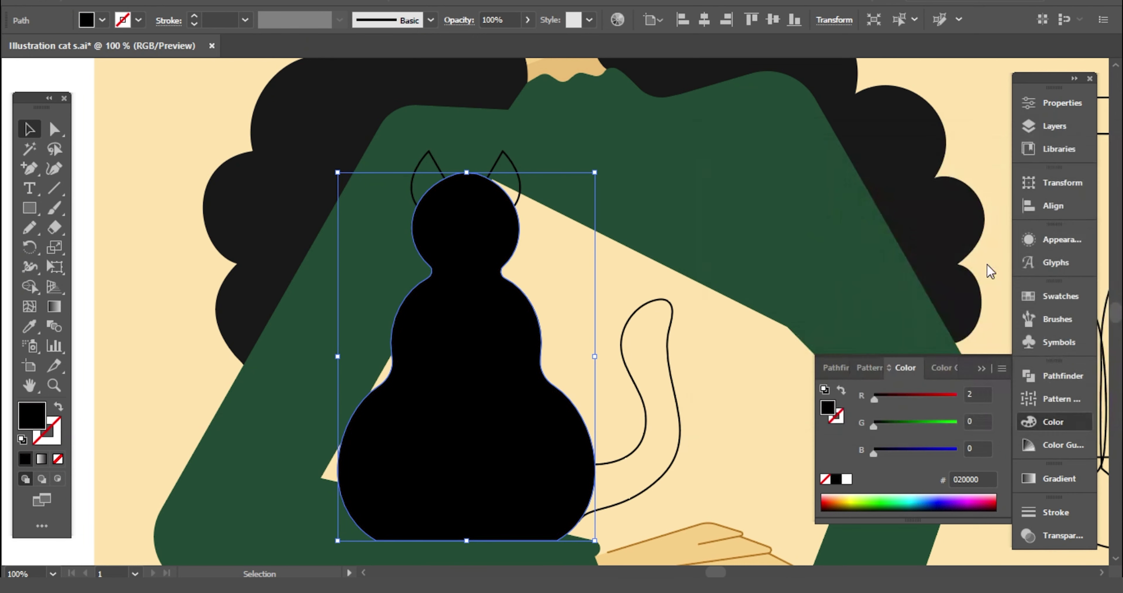
left_click(700, 418)
- Close the cat's tail with a straight Pen segment and fill it pink
left_click(621, 458)
key("p")
left_click(584, 463)
left_click(567, 521)
left_click(29, 325)
left_click(494, 333)
key("v")
left_click(183, 211)
- Fill both cat ears black, sampled from the hair
left_click(452, 202)
left_click(503, 183, "shift")
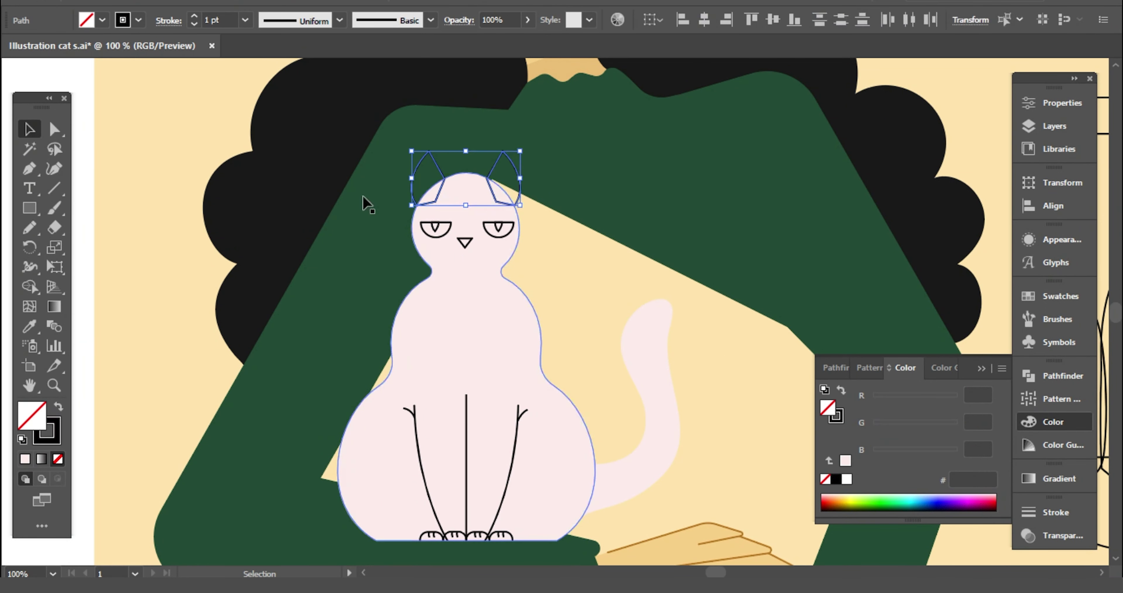
key("i")
left_click(284, 191)
left_click(30, 130)
key("ctrl+shift+a")
key("ctrl+plus")
- Make the cat's left eye black with a pale pink pupil
left_click(562, 332)
key("shift+x")
left_click(551, 318)
key("i")
left_click(611, 279)
left_click(29, 130)
- Make the right eye black without outline, with a pale pupil, and colour the nose pink
left_click(118, 147)
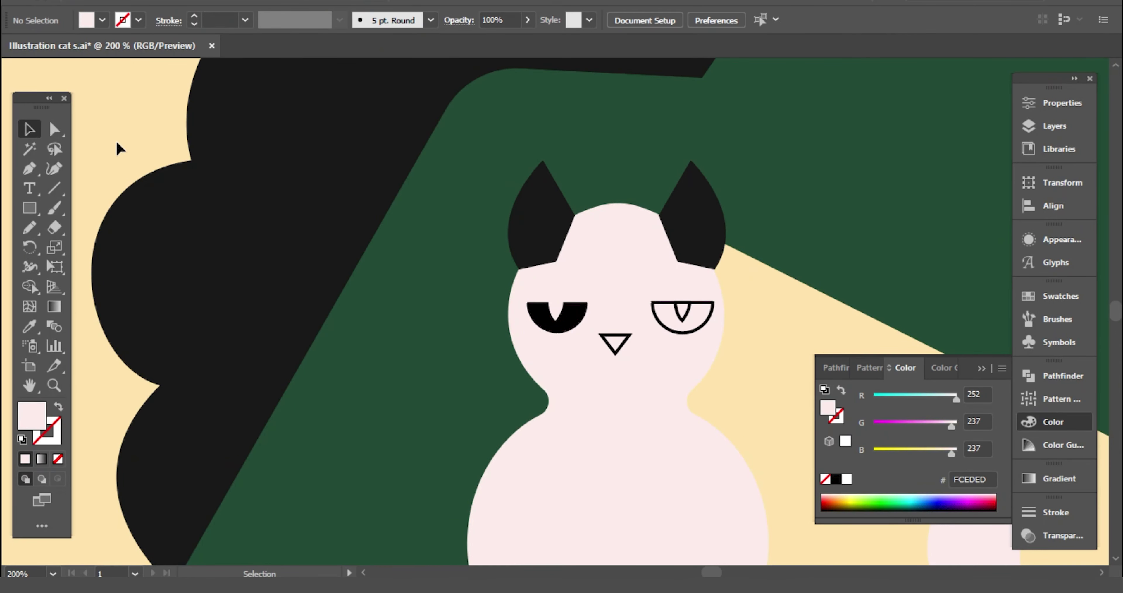
left_click(652, 314)
key("shift+x")
left_click(682, 311)
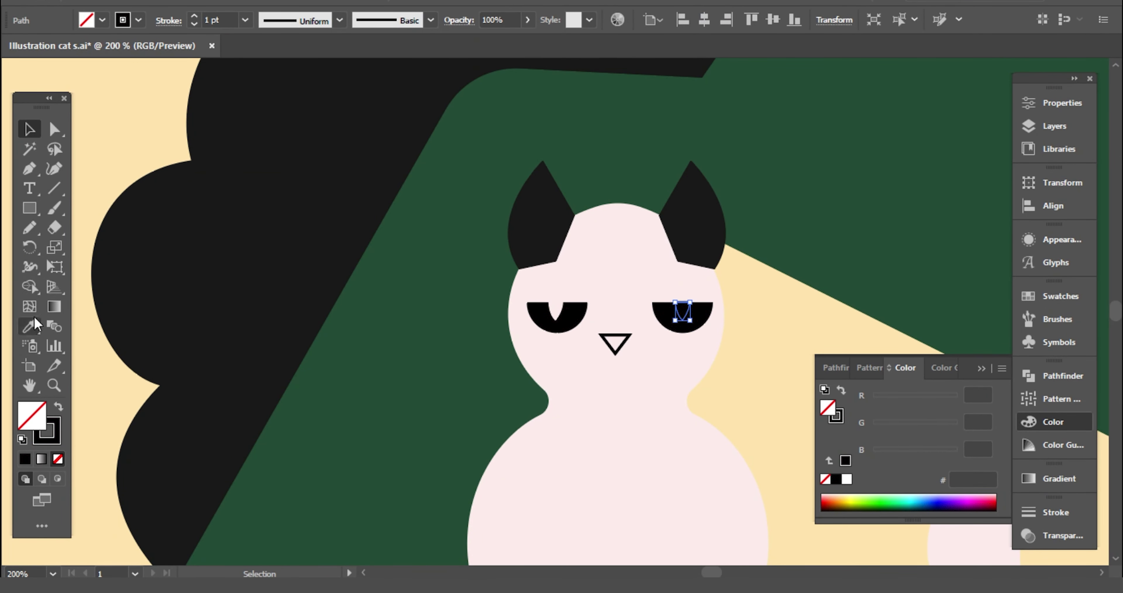
left_click(36, 328)
left_click(607, 260)
left_click(757, 312)
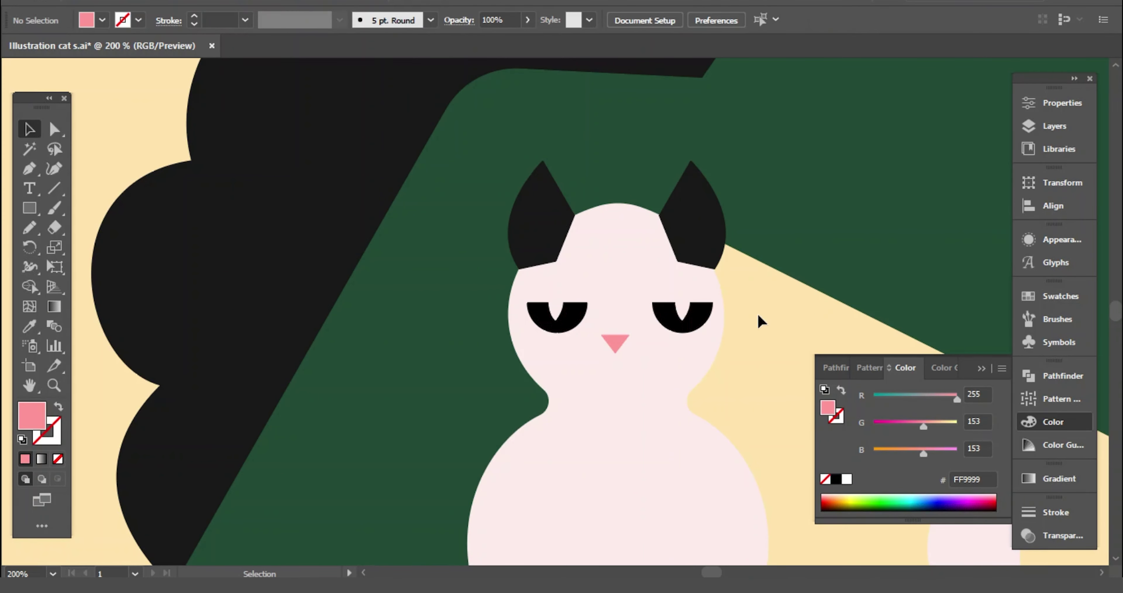
key("ctrl+minus")
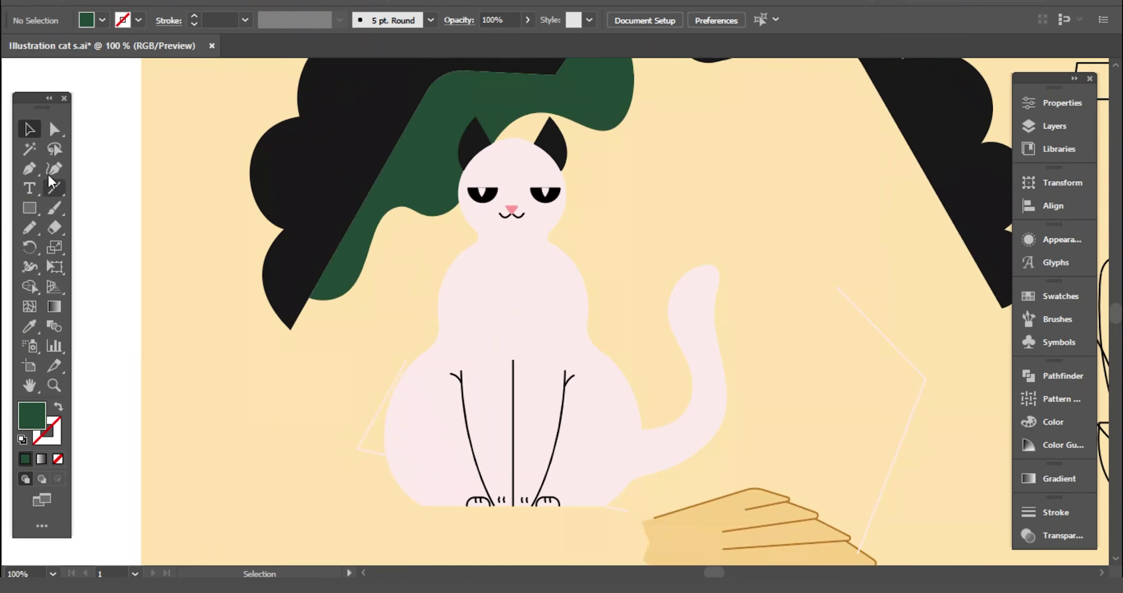
- Draw a curved blob at the lower left and trim it to the hexagon
left_click(221, 240)
left_click(300, 389)
left_click(430, 403)
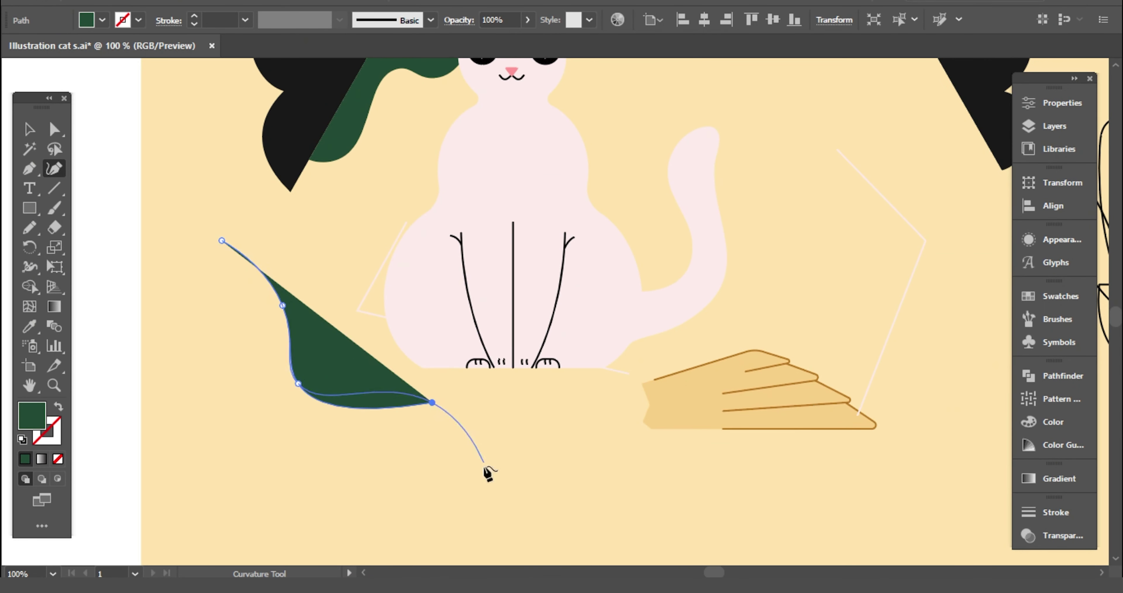
left_click(489, 471)
left_click(208, 463)
left_click(221, 241)
key("v")
left_click(353, 327, "shift")
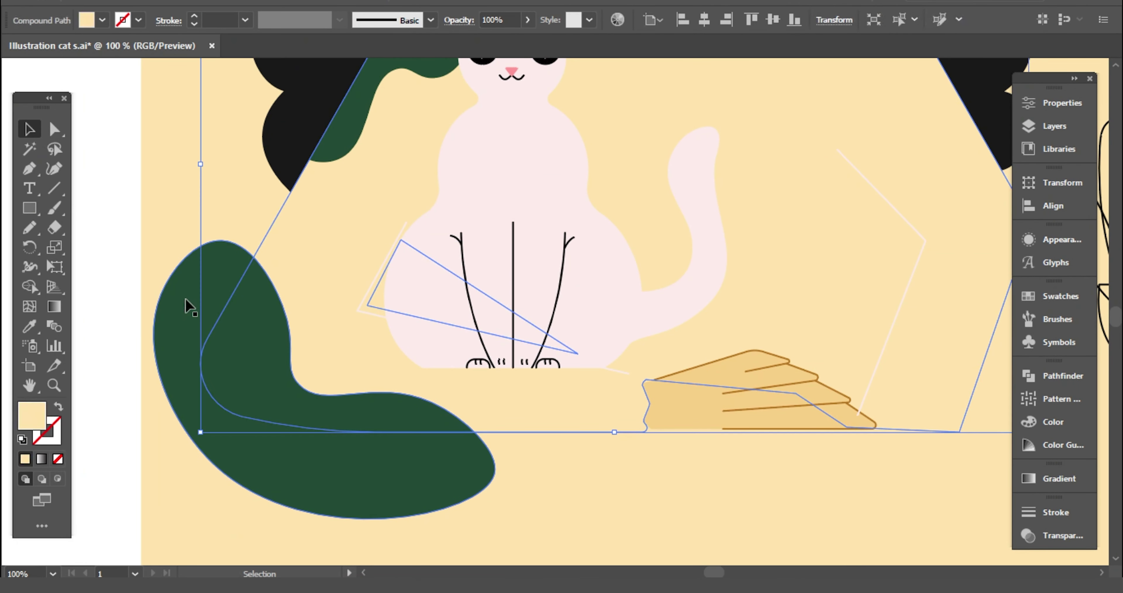
key("shift+m")
left_click(178, 317, "alt")
key("v")
left_click(182, 185)
- Draw a curved patch along the right edge and trim it to the hexagon
key("shift+grave")
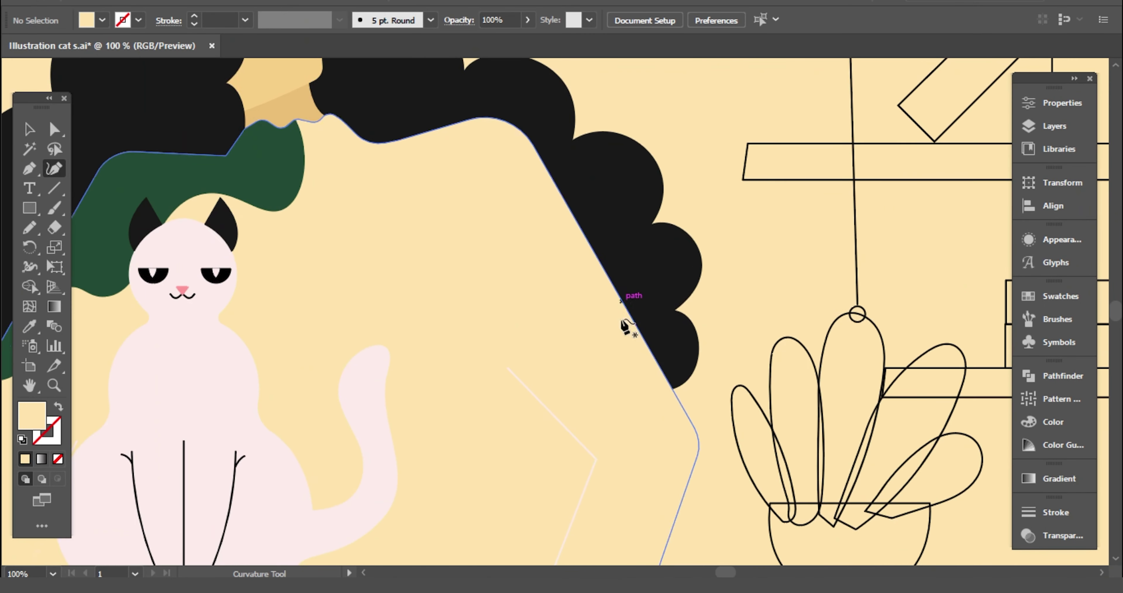
scroll(627, 321, "down", 3)
left_click(649, 218)
scroll(669, 361, "down", 1)
left_click(665, 295)
left_click(617, 377)
left_click(583, 482)
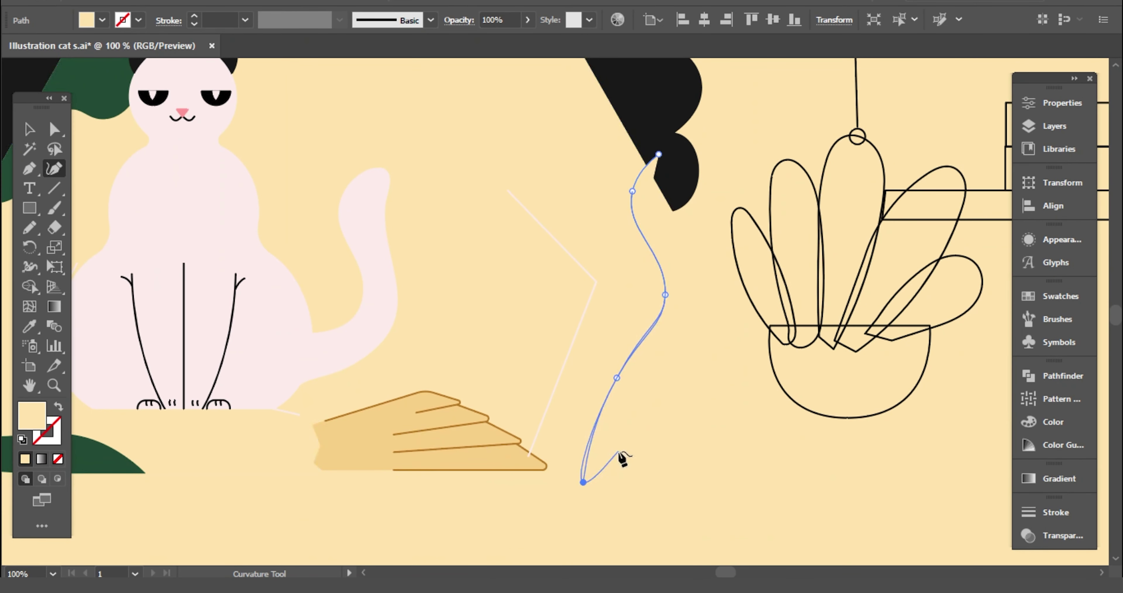
left_click(713, 501)
scroll(741, 349, "up", 1)
left_click(744, 233)
left_click(658, 174)
key("v")
left_click(569, 265, "shift")
left_click(29, 286)
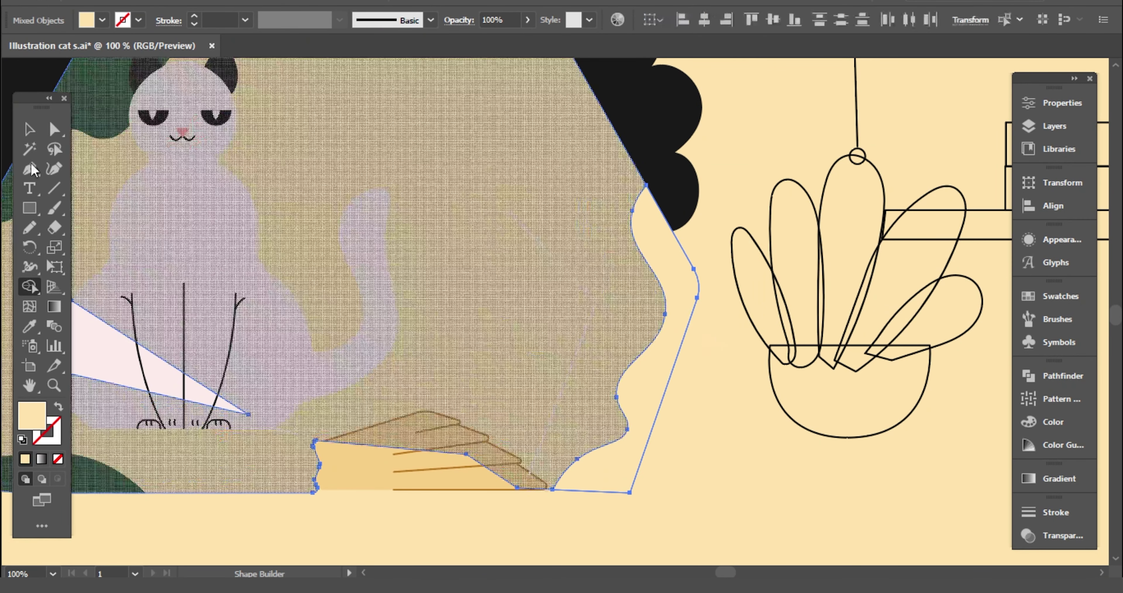
left_click(436, 261, "alt")
- Fill the trimmed piece sweater green and make the bent line a green 3 pt stroke
key("i")
left_click(117, 101)
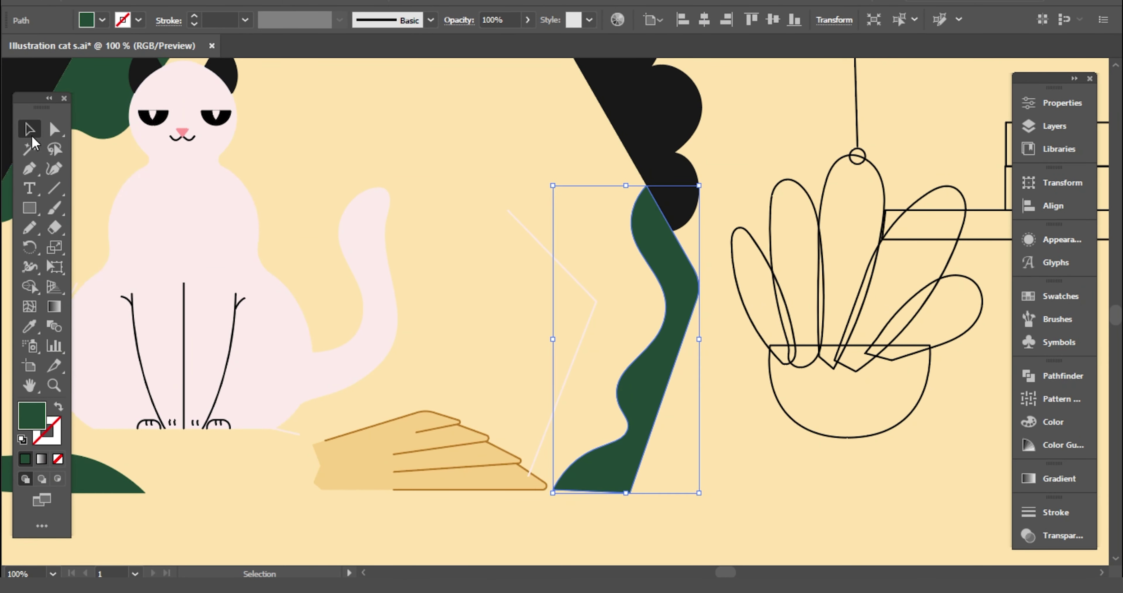
left_click(594, 307, "ctrl")
left_click(677, 293)
left_click(57, 408)
left_click(194, 16)
left_click(194, 16)
left_click(677, 421)
- Draw a green curved shape along the top-right hair edge
left_click_drag(643, 240, 881, 385)
scroll(879, 385, "up", 1)
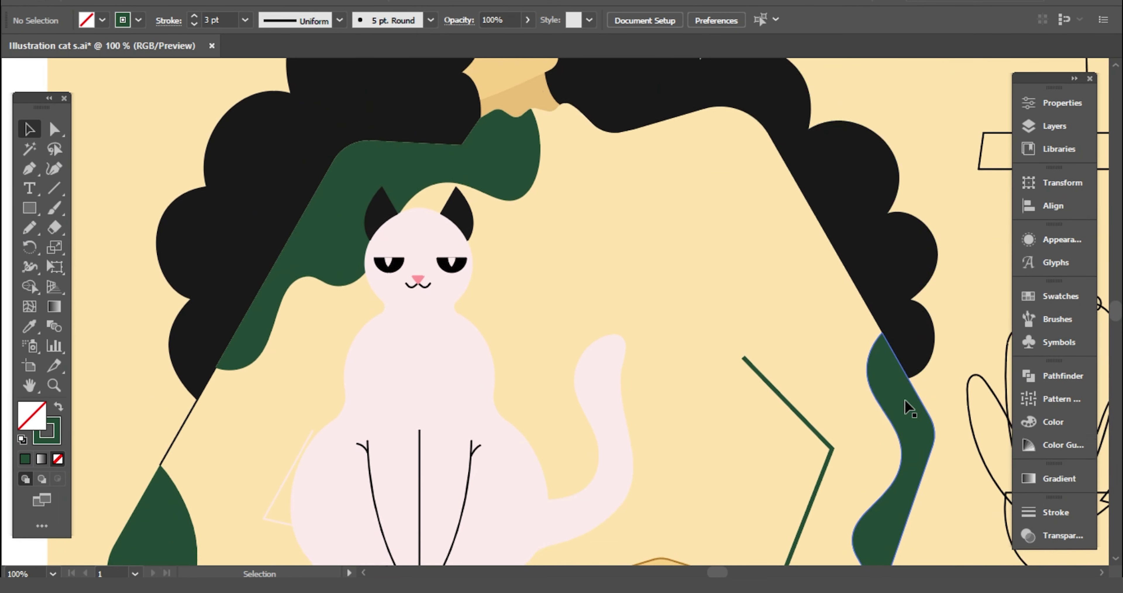
left_click(624, 131)
left_click(656, 162)
left_click(707, 147)
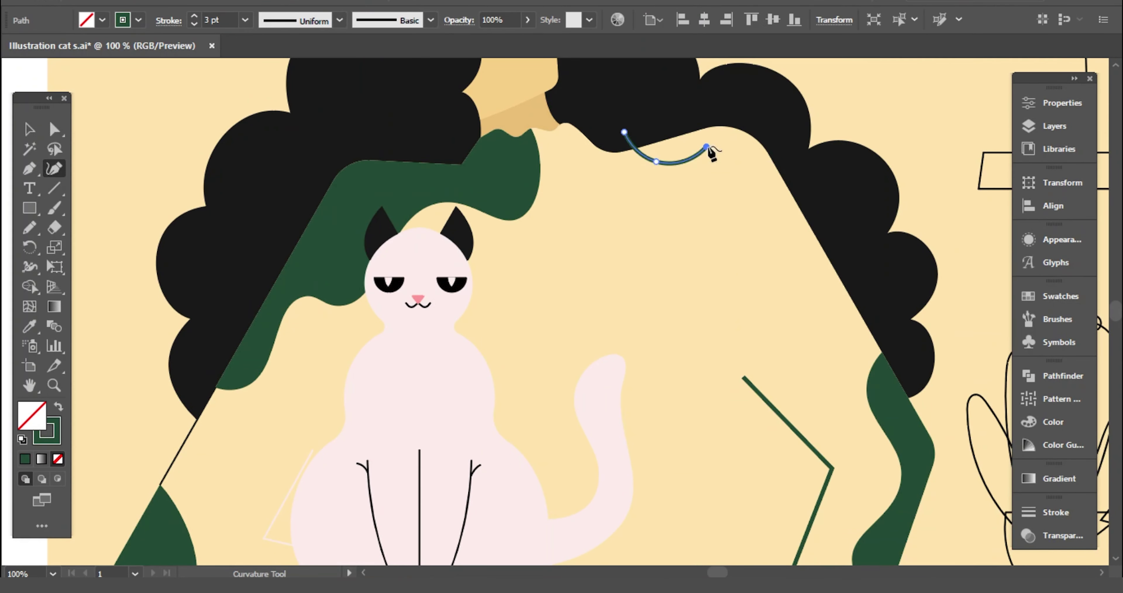
left_click(781, 336)
key("v")
key("shift+x")
- Draw a small circle beside the artwork and fill it orange
key("ctrl+shift+a")
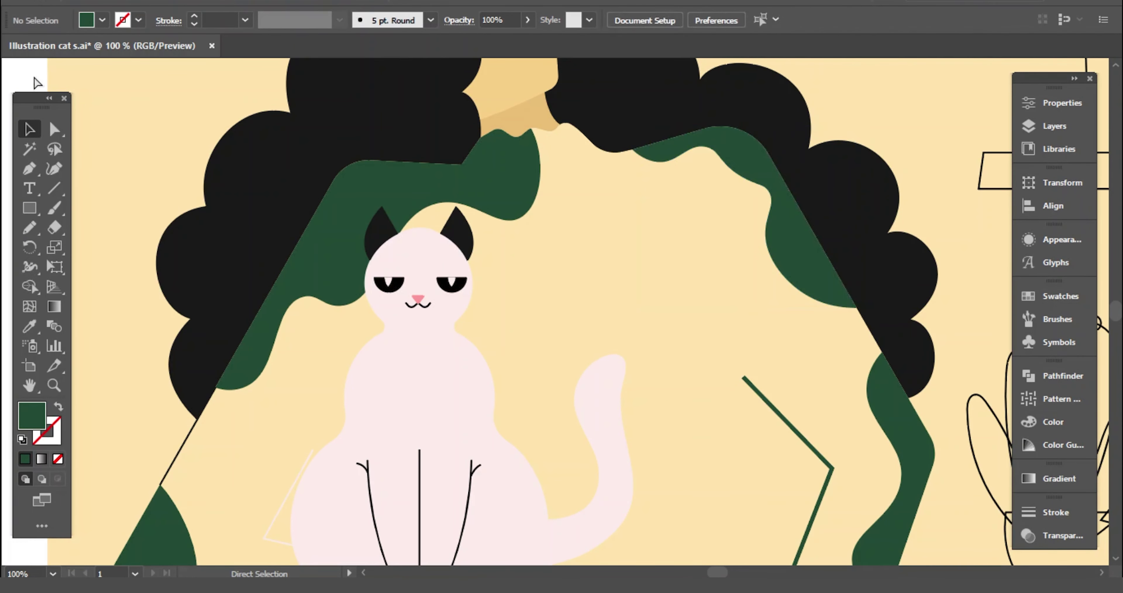
key("ctrl+minus")
left_click_drag(120, 235, 266, 240)
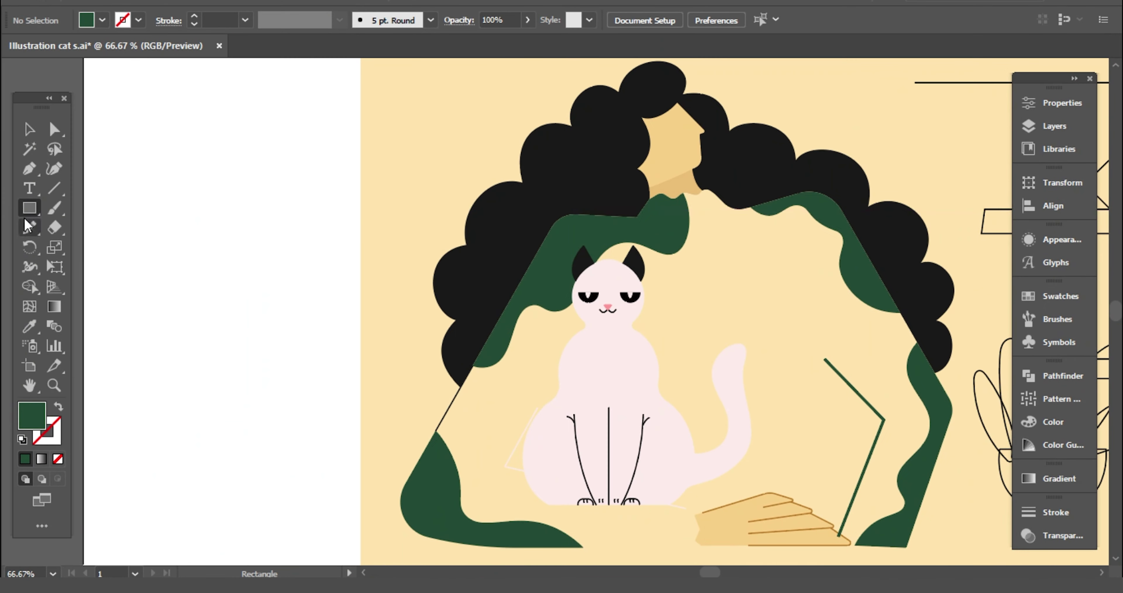
left_click_drag(29, 208, 87, 245)
mouse_move(167, 214)
left_mouse_down()
mouse_move(213, 262)
mouse_move(515, 226)
left_mouse_up()
key("v")
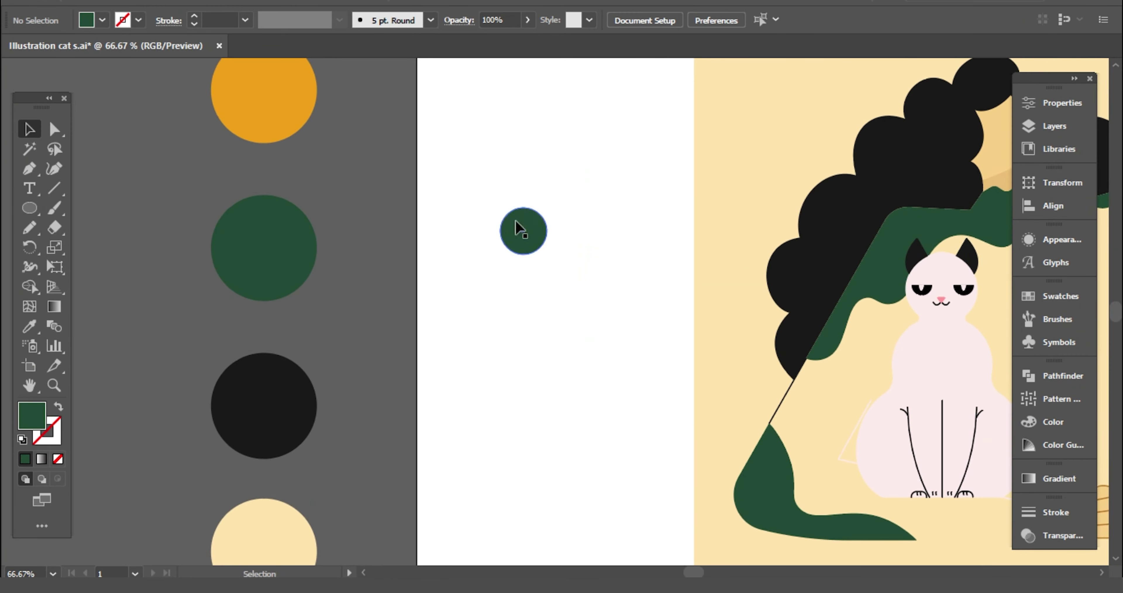
key("i")
left_click(251, 105)
- Pencil a short green ray above the sun and rotate copies around it
key("v")
key("ctrl+shift+a")
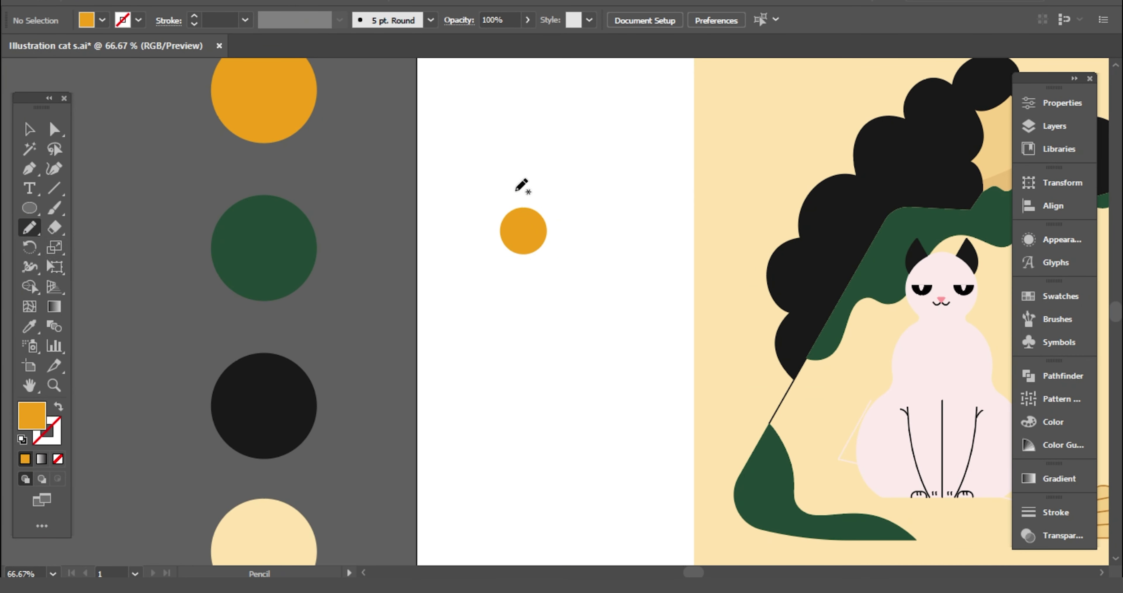
left_click_drag(512, 182, 516, 199)
left_click(58, 407)
key("v")
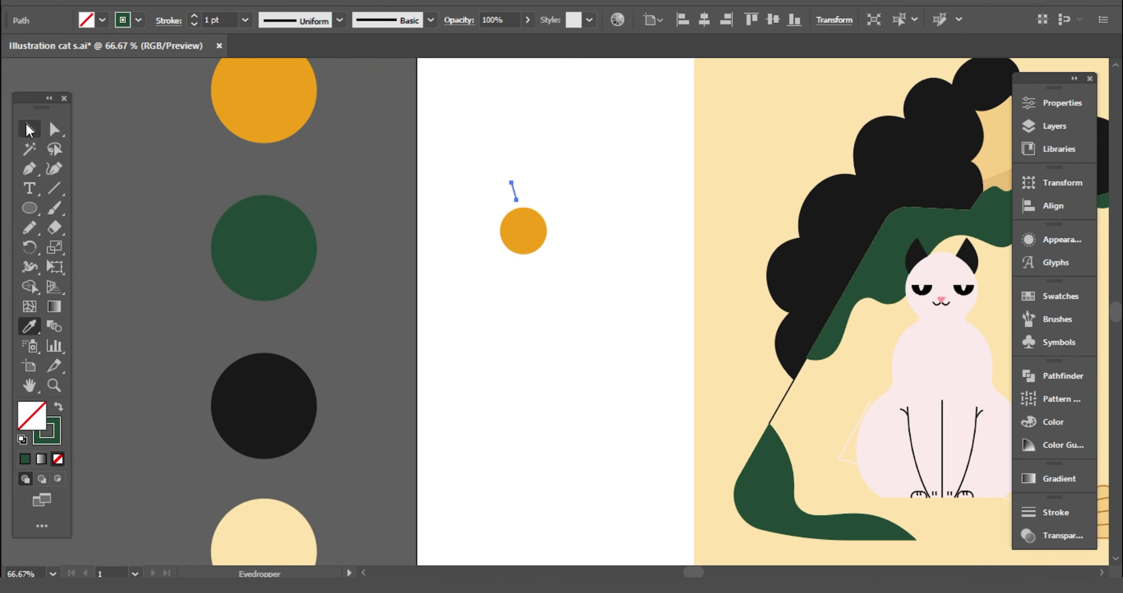
left_click_drag(578, 159, 566, 87)
left_click(363, 158)
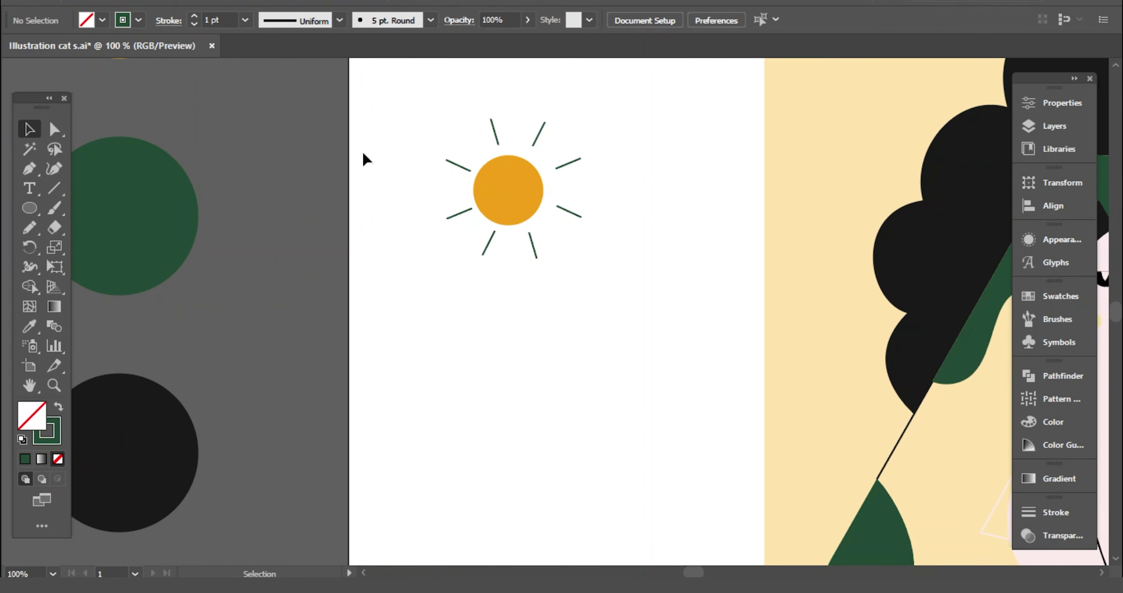
- Group the sun with its rays, expand it, and copy it onto the sweater
left_click_drag(409, 108, 590, 259)
key("ctrl+g")
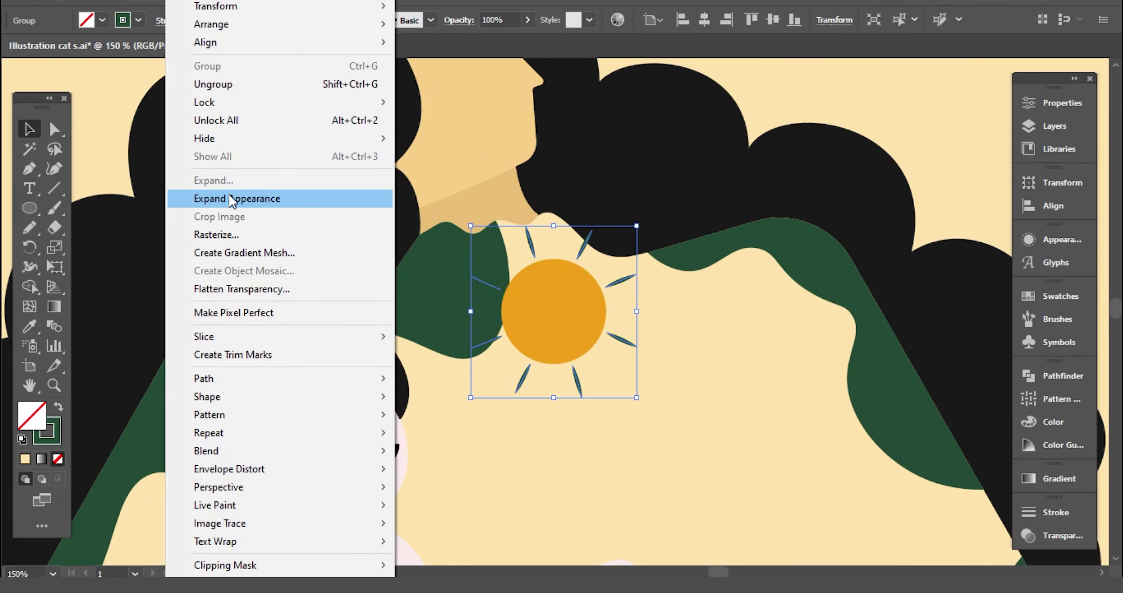
left_click(307, 197)
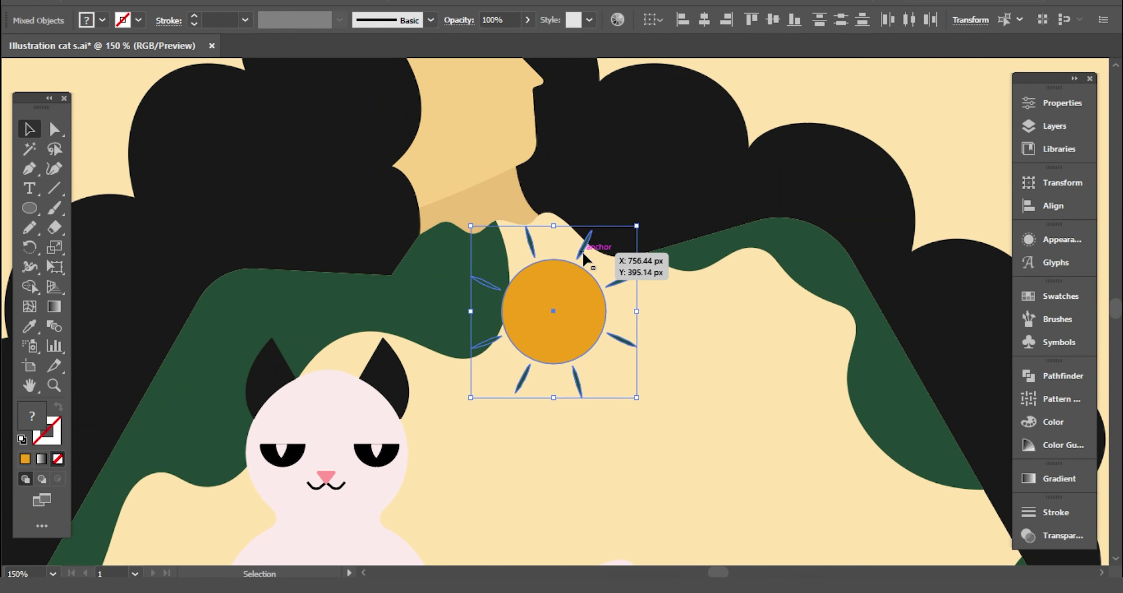
left_click_drag(587, 331, 791, 259)
left_click(827, 320)
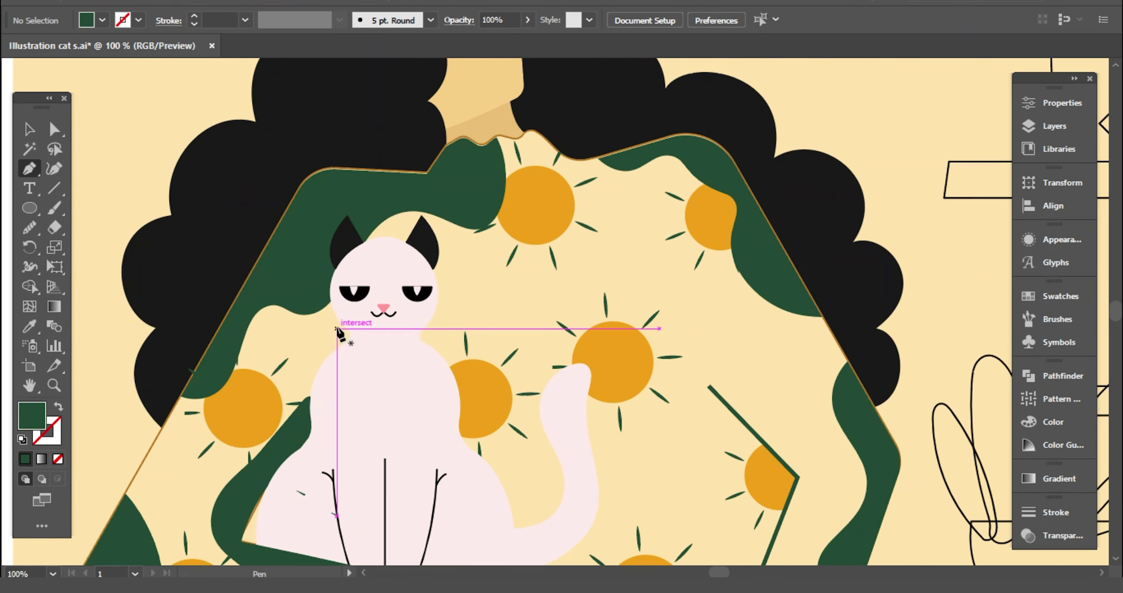
- Pen a patch over the cat's top-left head and fill it with the ear's black
scroll(338, 320, "up", 1)
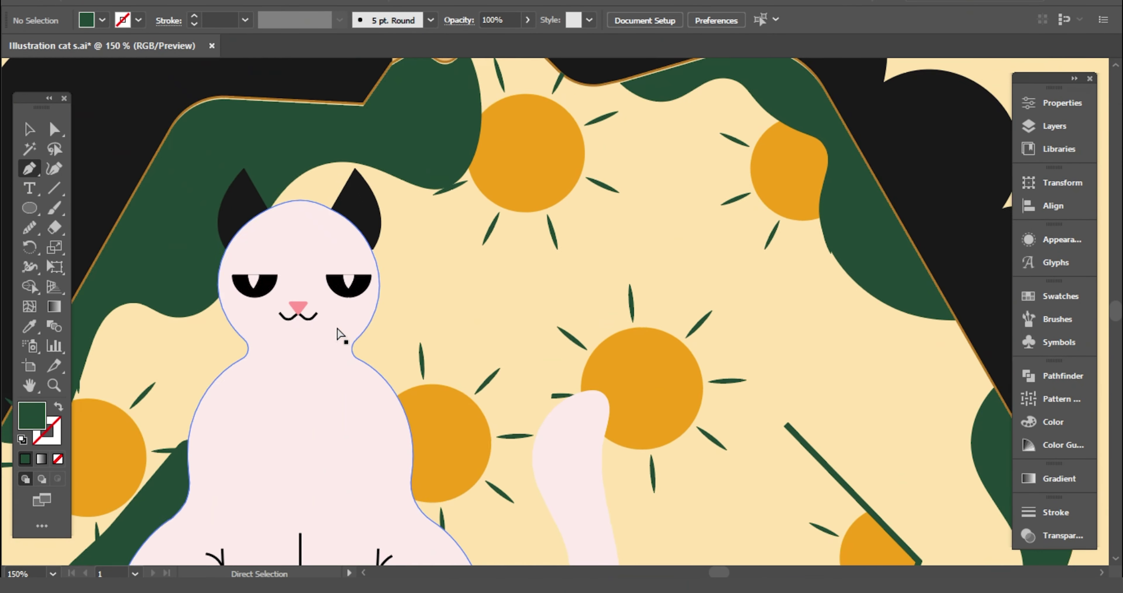
scroll(338, 331, "up", 1)
left_click(259, 300)
left_click_drag(283, 290, 288, 280)
left_click_drag(316, 247, 316, 228)
left_click(350, 228)
left_click(368, 191)
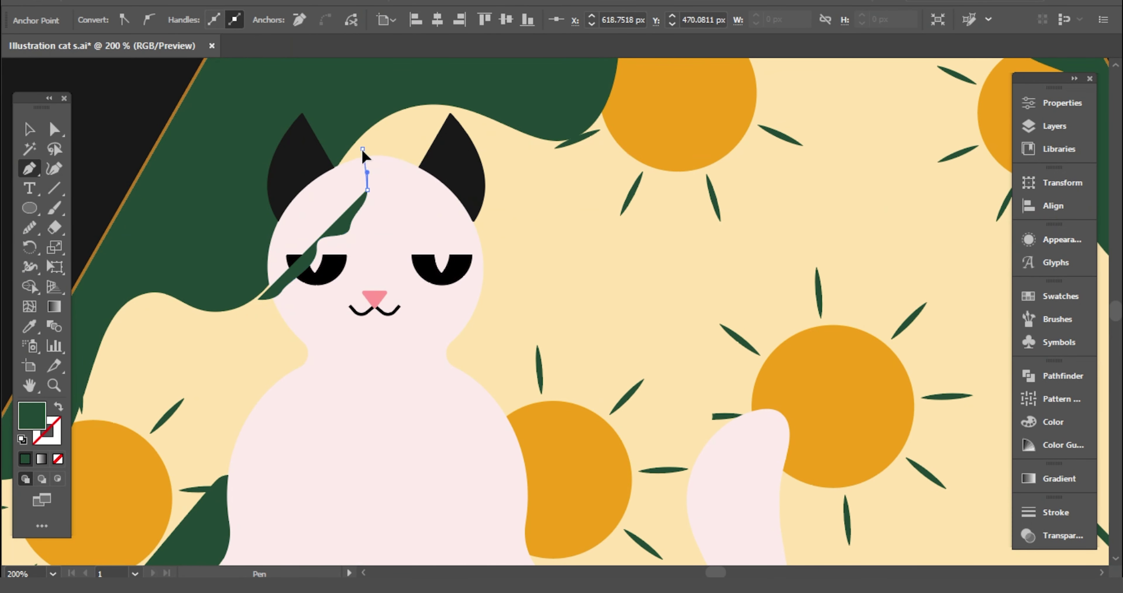
left_click(363, 148)
left_click(238, 193)
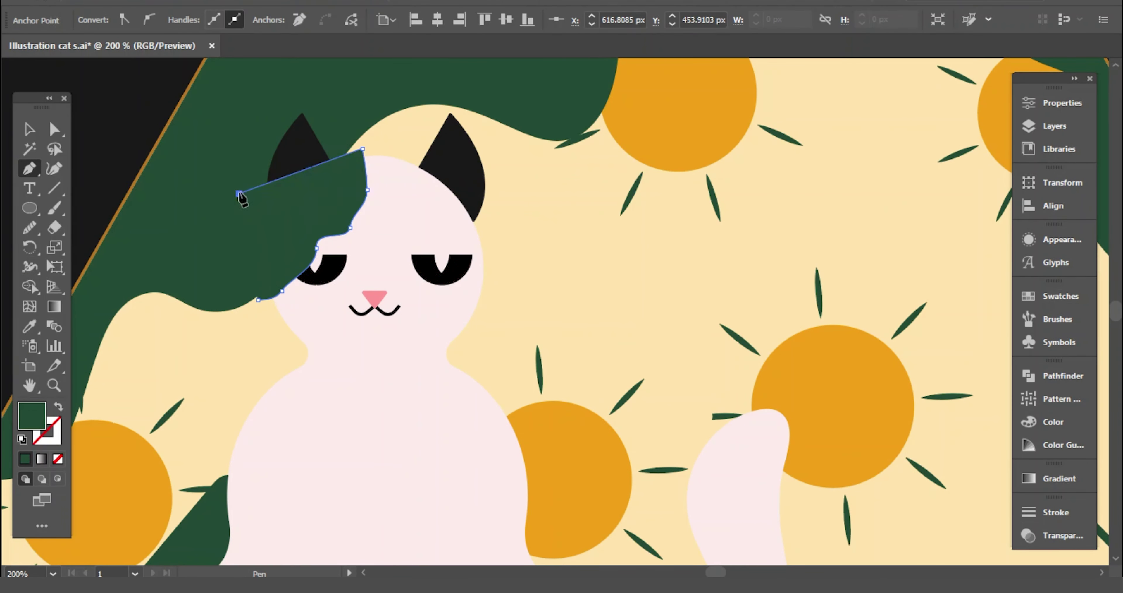
left_click(317, 129)
- Trim the patch overflow and ear slivers with Shape Builder
key("v")
left_click_drag(120, 188, 807, 562)
key("shift+m")
left_click(250, 222, "alt")
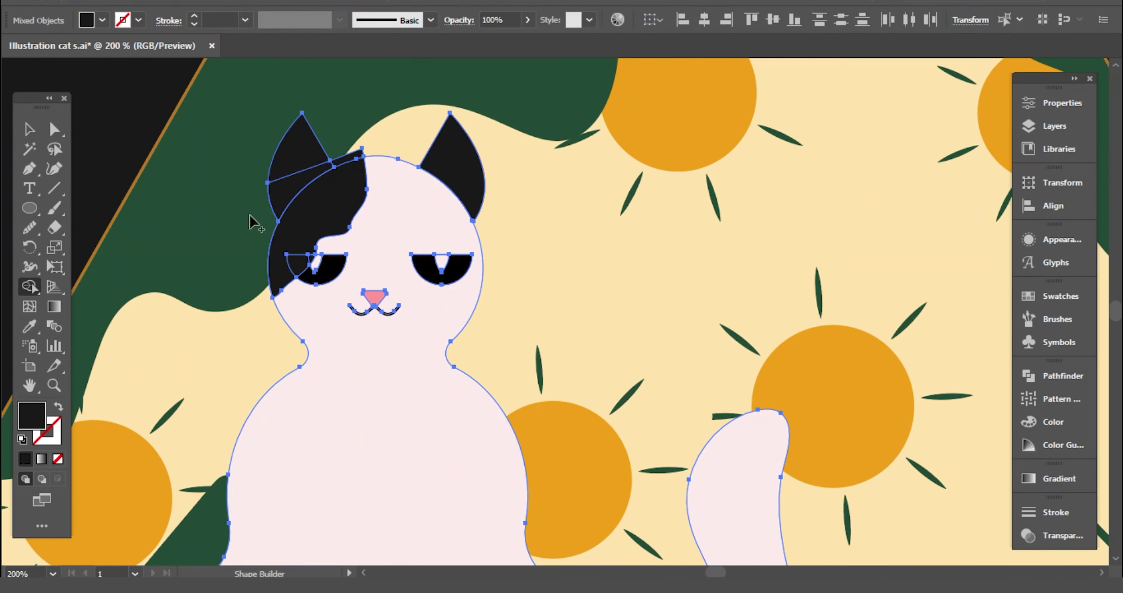
left_click(356, 157, "alt")
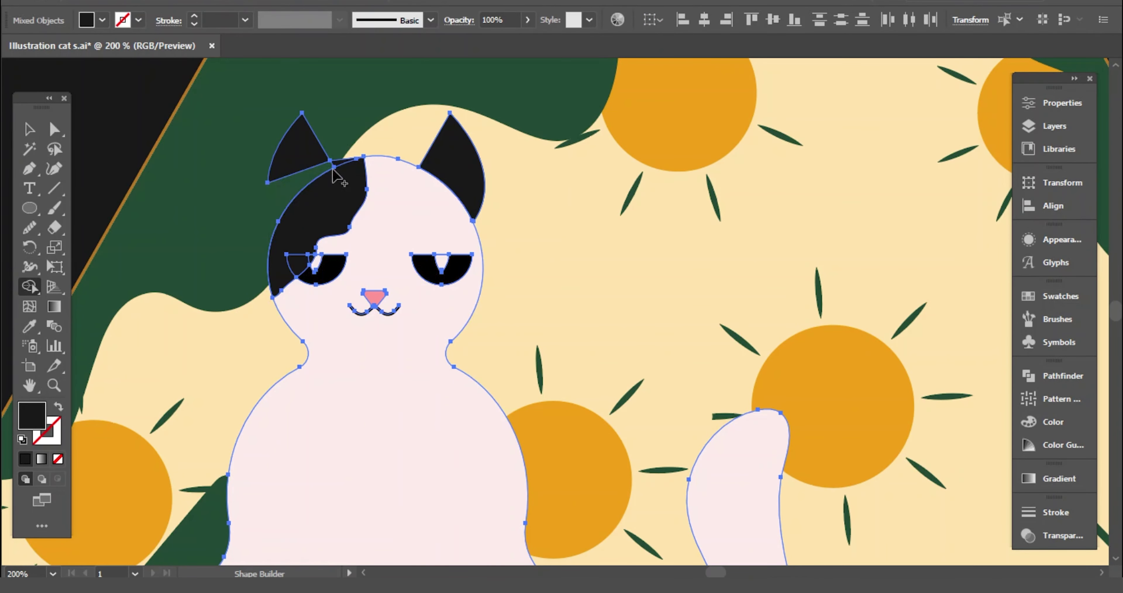
scroll(332, 170, "up", 3)
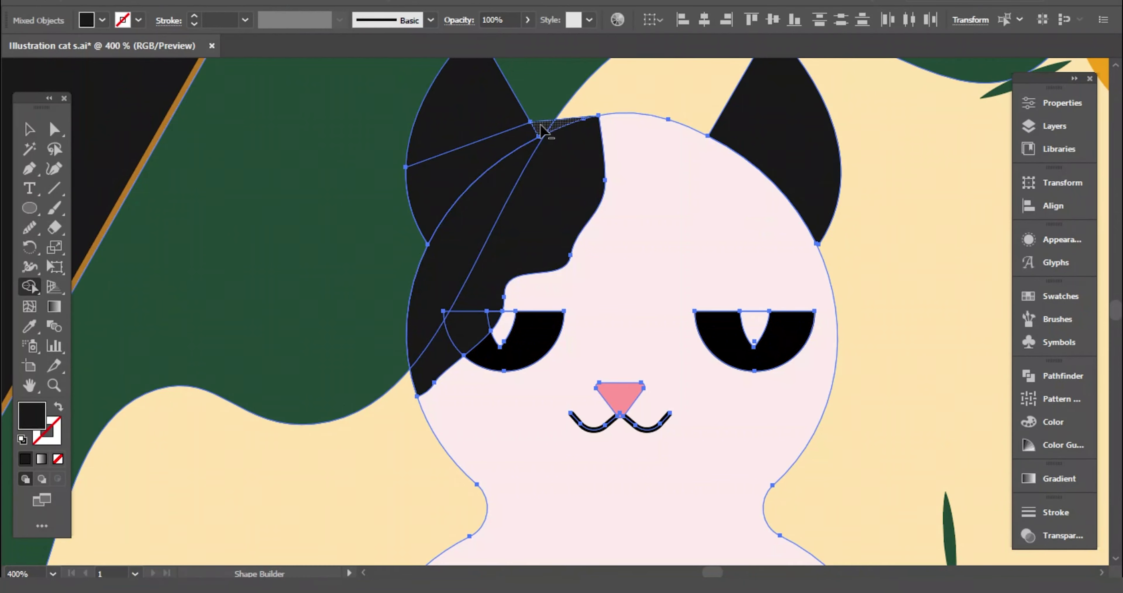
left_click(541, 130, "alt")
- Try recolouring the black patch, then undo the change
left_click(446, 318)
key("i")
left_click(538, 318)
scroll(562, 387, "up", 2)
key("ctrl+z")
scroll(333, 96, "down", 3)
key("v")
- Try sampling a colour onto the cat's tail, then undo it
left_click(760, 272)
scroll(759, 272, "down", 3)
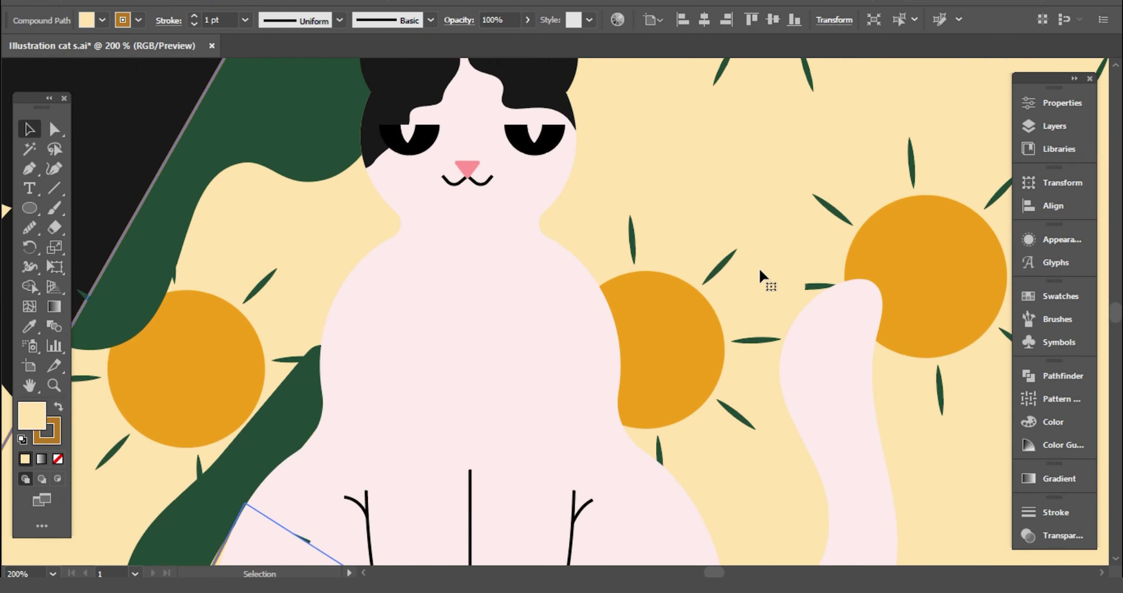
scroll(759, 267, "down", 5)
scroll(803, 359, "up", 1)
scroll(927, 395, "down", 1)
left_click_drag(860, 351, 626, 327)
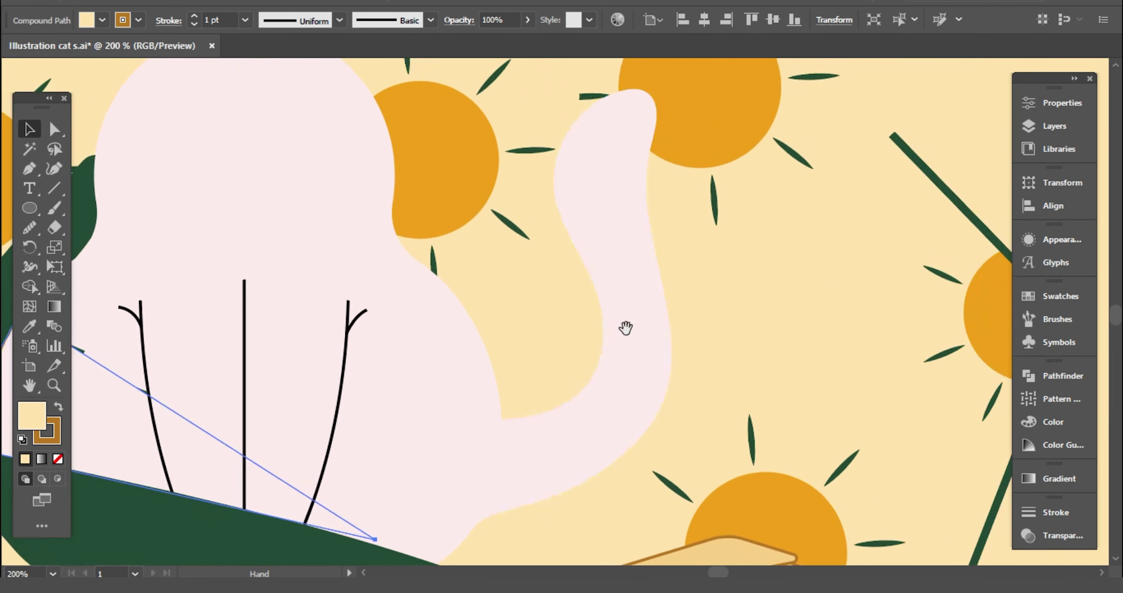
left_click(677, 320)
key("i")
scroll(365, 245, "up", 5)
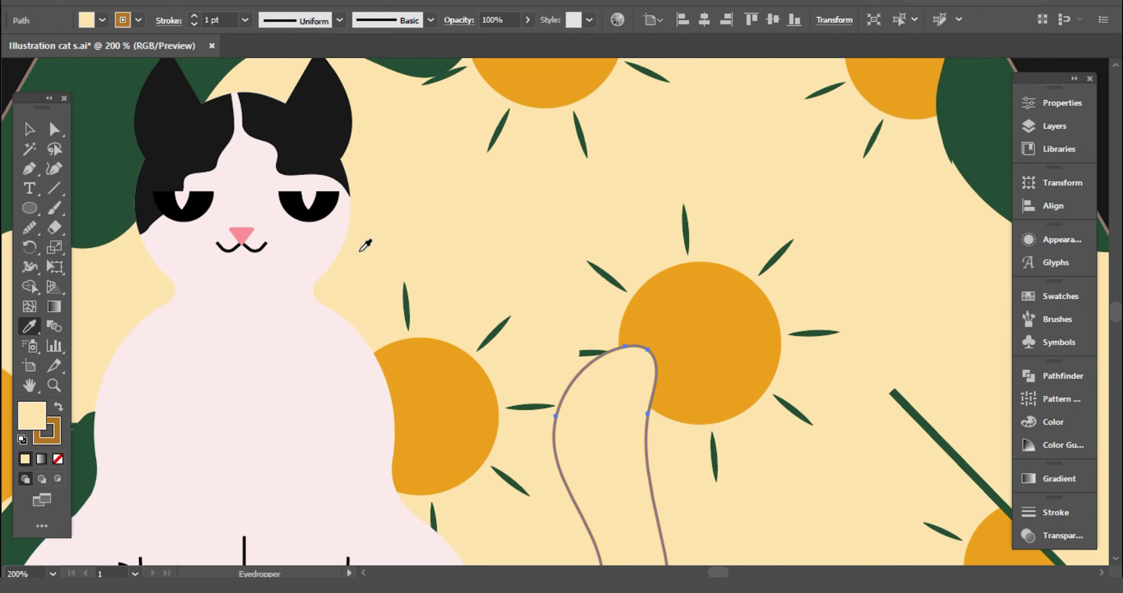
key("ctrl+z")
scroll(365, 245, "down", 5)
key("v")
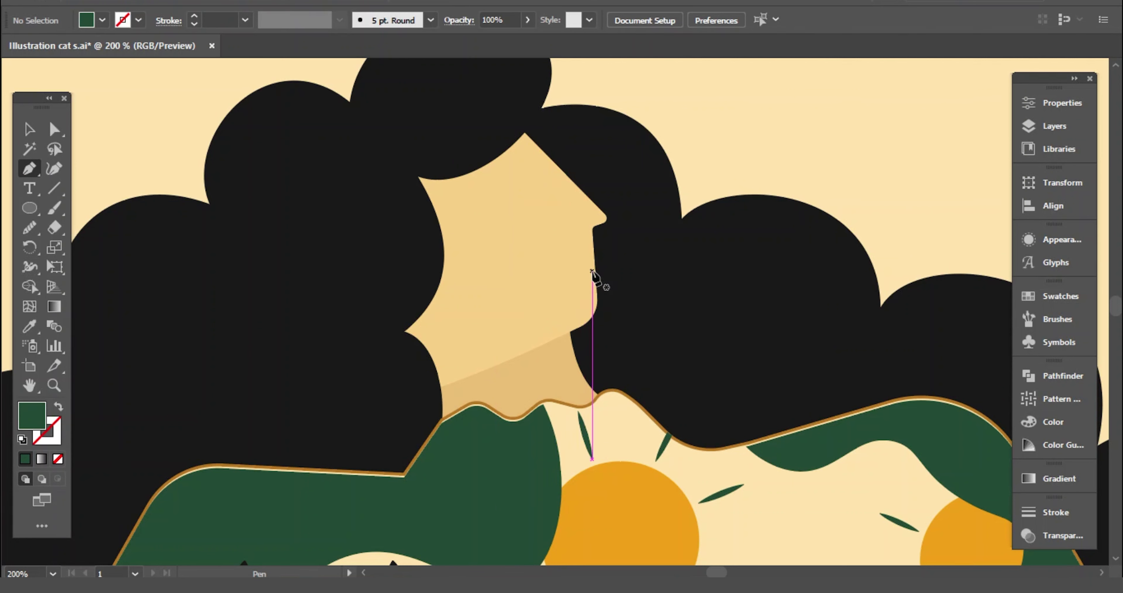
- Draw a thin dark wedge-shaped mouth triangle on the face and adjust its corners
left_click(592, 271)
left_click(559, 271)
left_click(595, 287)
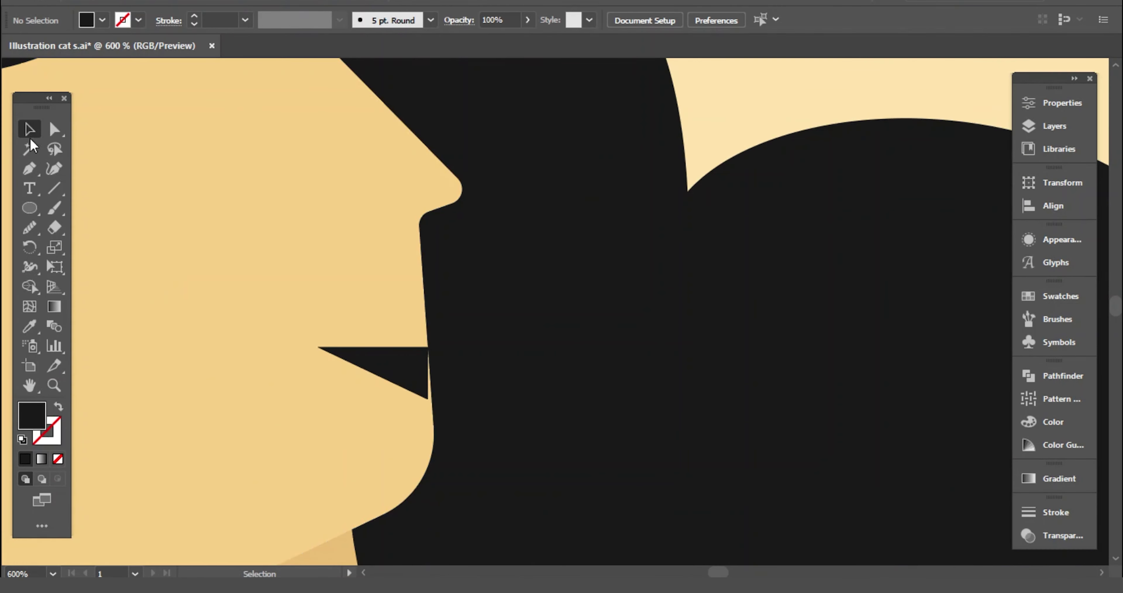
left_click(55, 129)
left_click_drag(427, 398, 432, 395)
left_click_drag(428, 347, 445, 339)
key("ctrl+minus")
key("ctrl+minus")
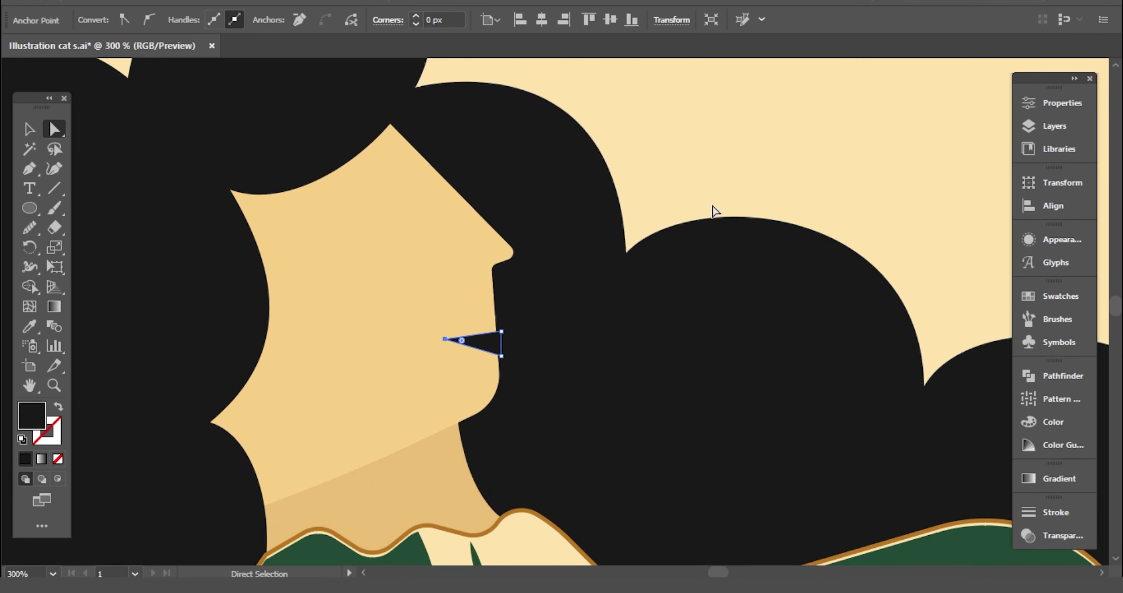
left_click(713, 211)
- Draw a closed black eyebrow shape above the eye with the Pen tool
scroll(713, 212, "up", 2)
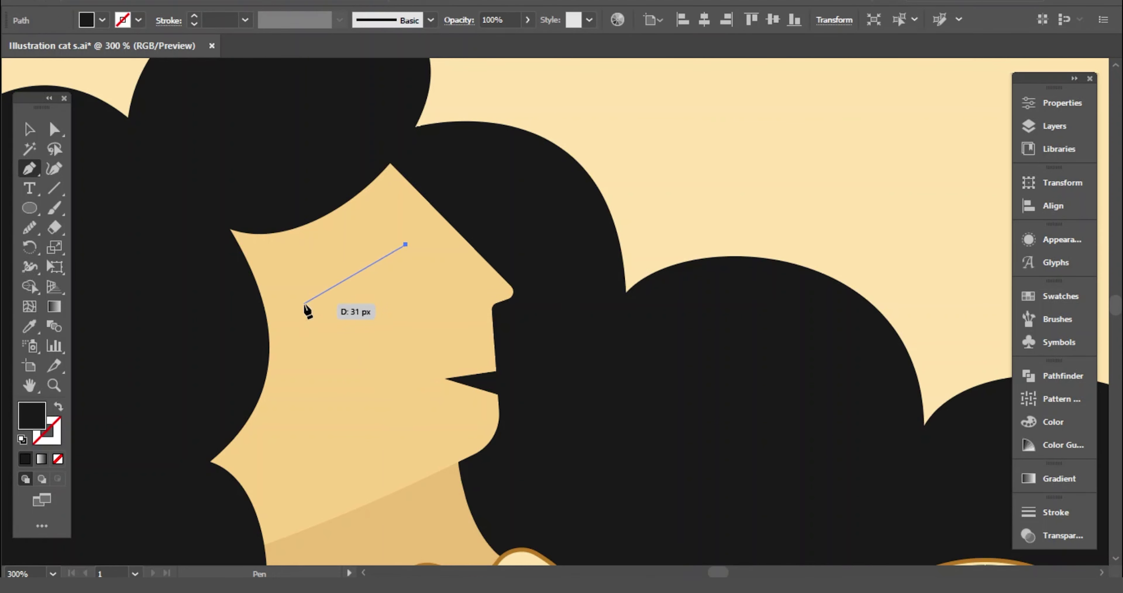
left_click(394, 215)
left_click(288, 298)
left_click(340, 257)
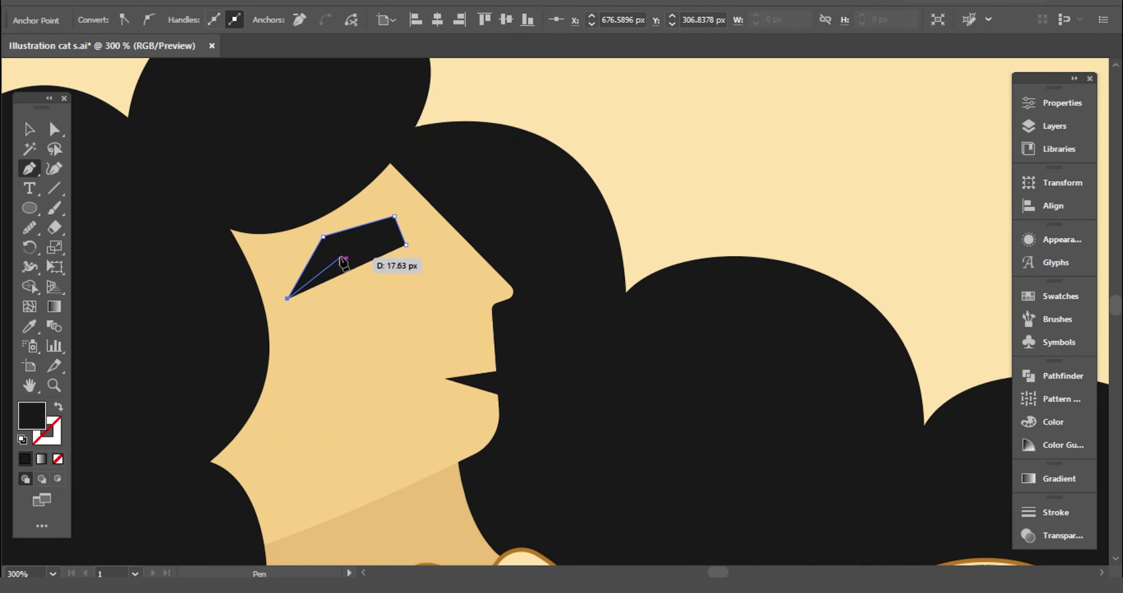
left_click(405, 244)
- Tilt the eyebrow to a sloping angle and pull its tip into a sharper point
key("v")
left_click_drag(396, 305, 421, 288)
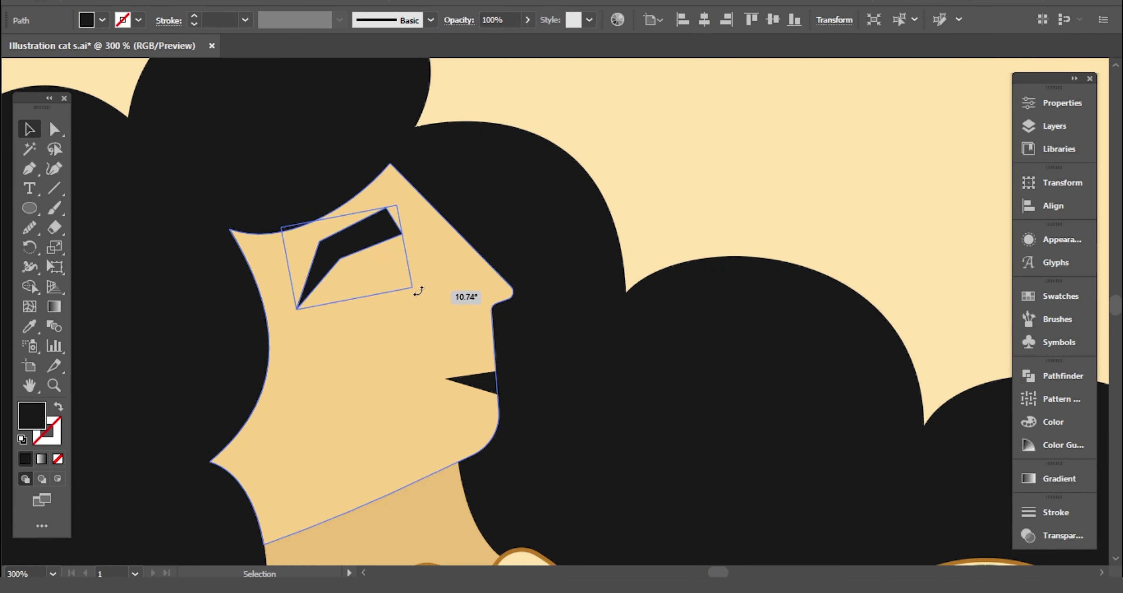
left_click(571, 227)
left_click_drag(410, 242, 408, 232)
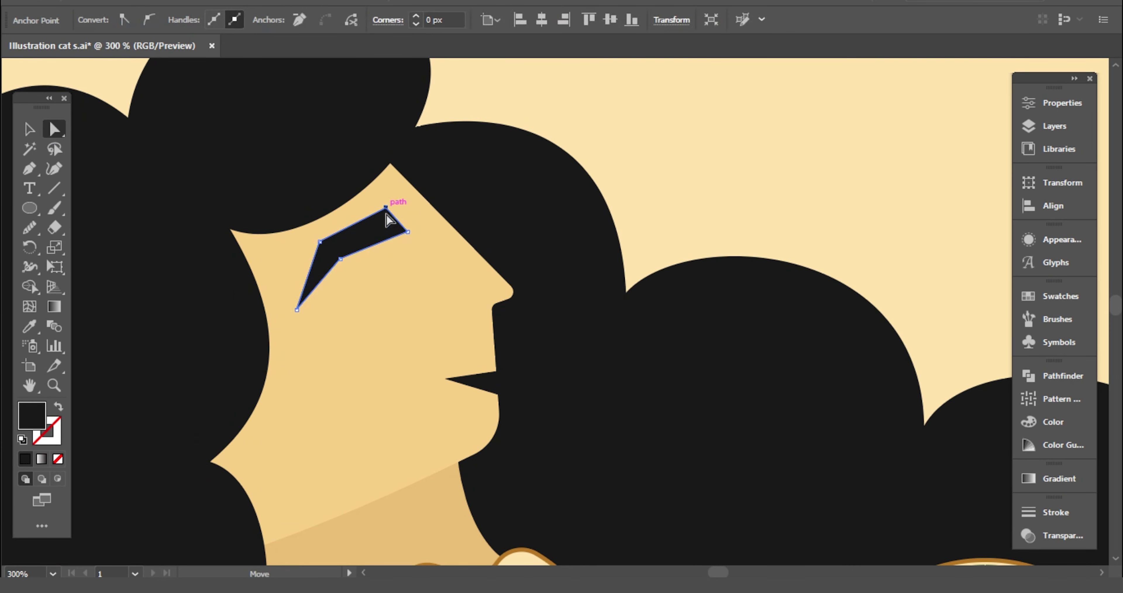
left_click(582, 150)
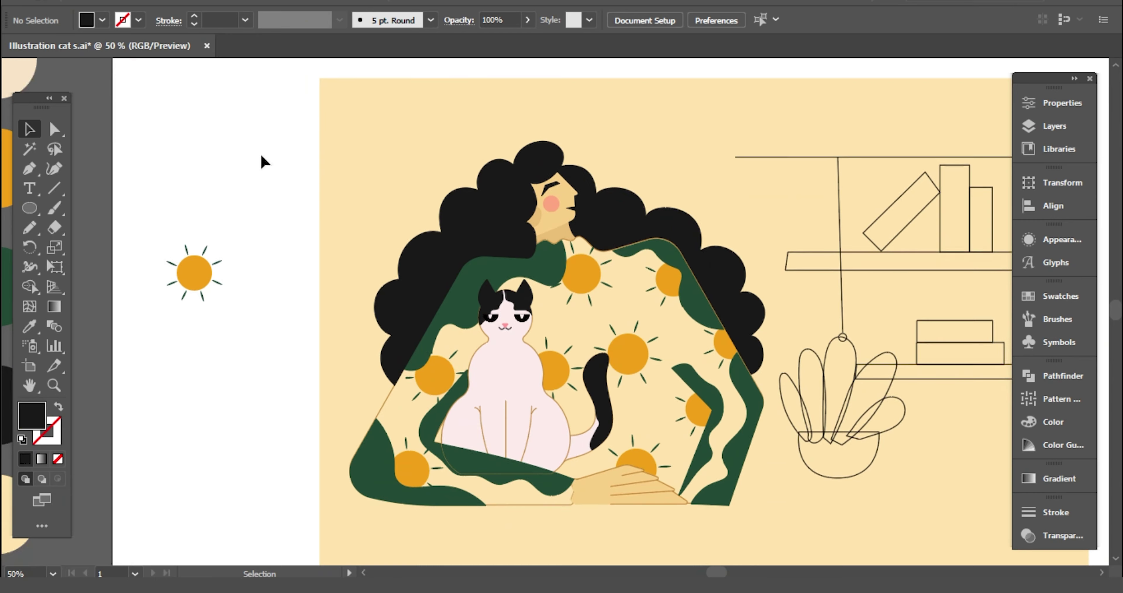
- Curve the page ends of the leaning book and the lower stacked book
scroll(261, 152, "down", 3)
scroll(566, 305, "right", 5)
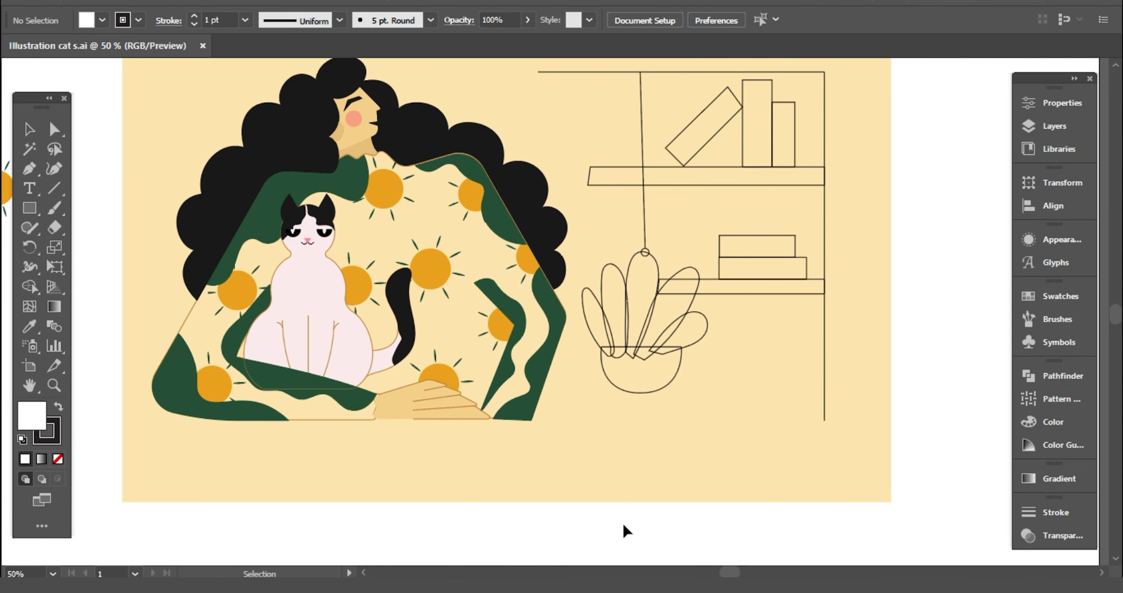
key("ctrl+plus")
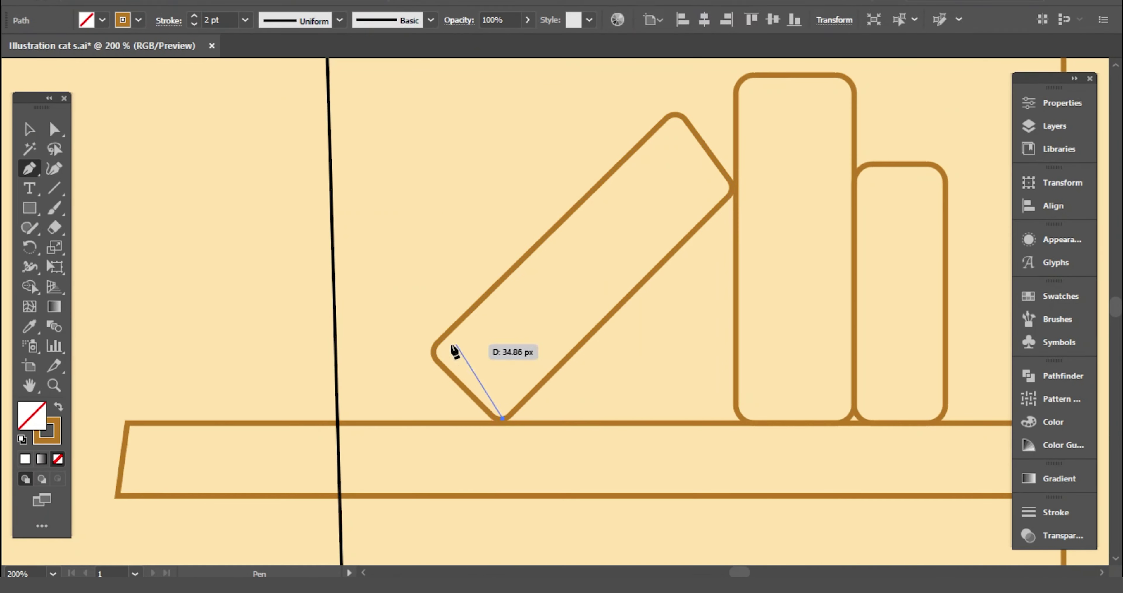
left_click_drag(400, 342, 387, 336)
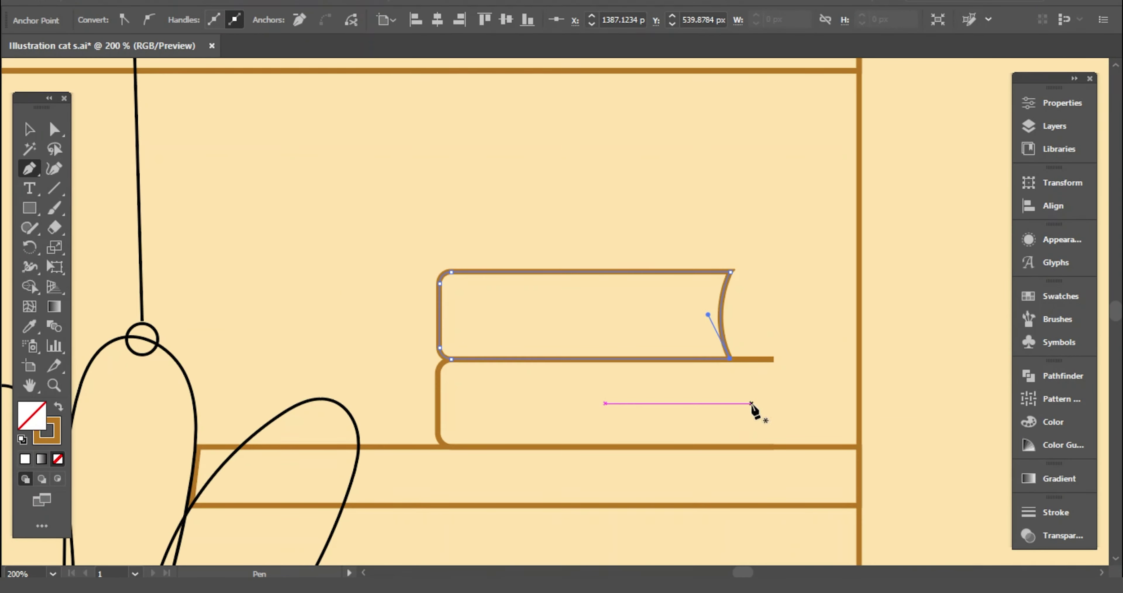
left_click(752, 405, "ctrl")
left_click(773, 359)
left_click_drag(773, 433, 775, 438)
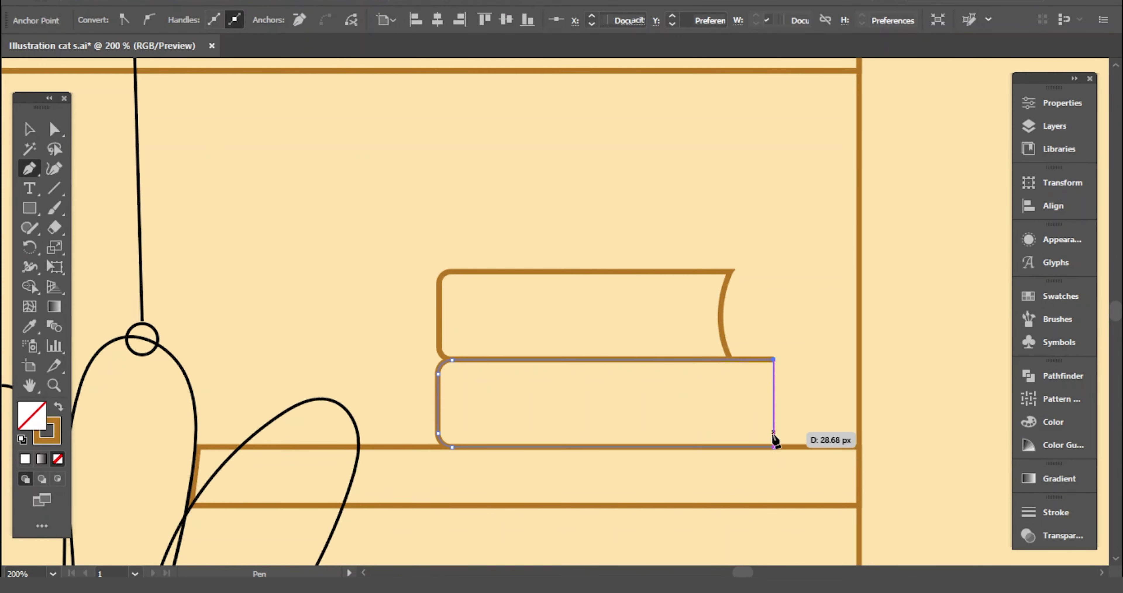
left_click(807, 417, "ctrl")
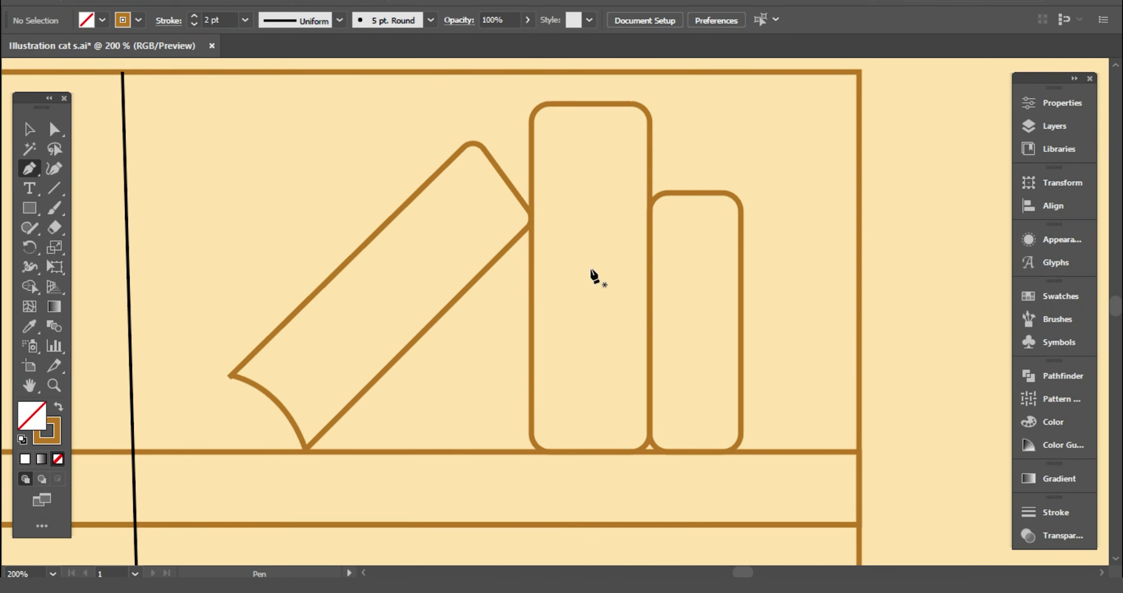
- Draw a thin line inside the tall book with a 0.75 pt EAA450 stroke
left_click(547, 114)
left_click(552, 438)
left_click(564, 368, "ctrl")
key("v")
left_click(550, 325)
left_click(194, 27)
double_click(47, 431)
key("Return")
- Duplicate the line into evenly spaced stripes across the tall book using Alt-drag and Ctrl+D
mouse_move(565, 393)
left_mouse_down()
mouse_move(586, 371)
mouse_move(603, 150)
left_mouse_up()
key("ctrl+d")
key("ctrl+shift+a")
key("ctrl+shift+a")
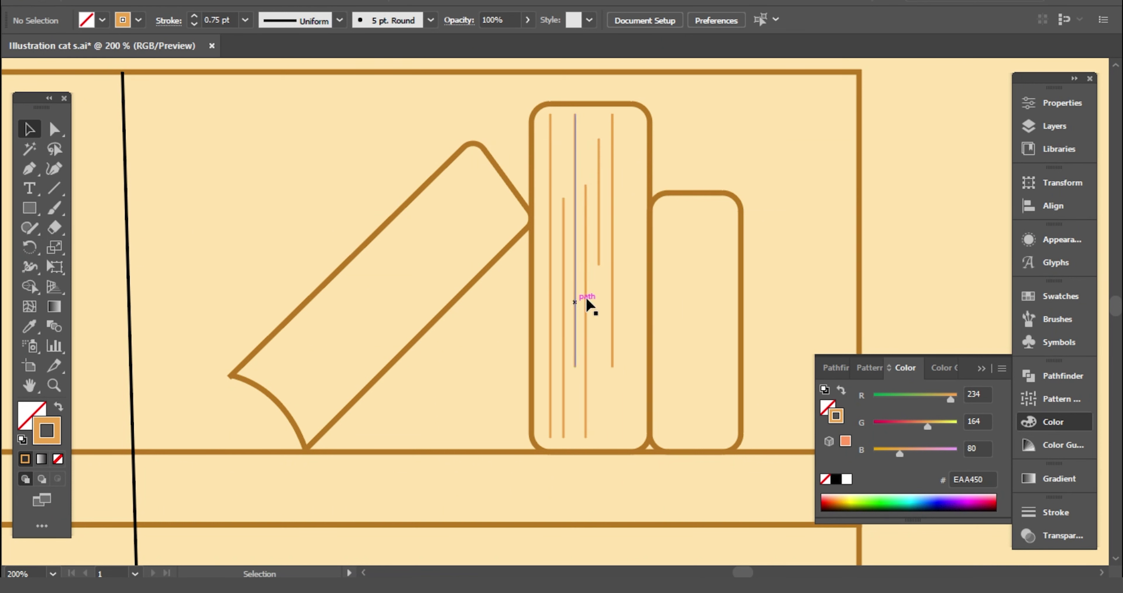
left_click_drag(602, 440, 603, 403)
left_click_drag(614, 341, 628, 407)
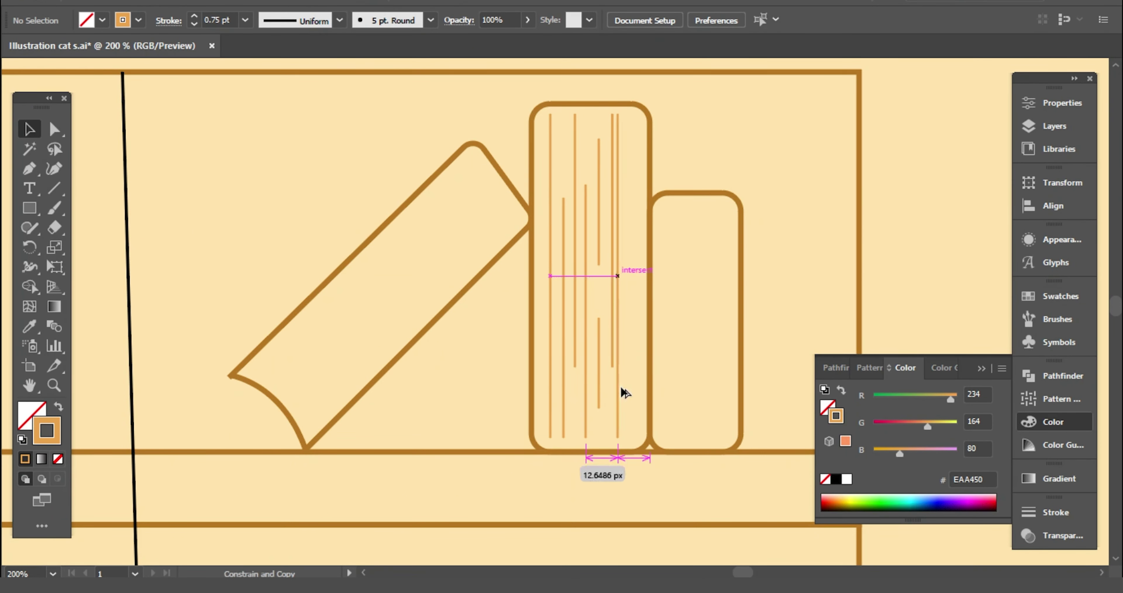
left_click_drag(627, 339, 626, 340)
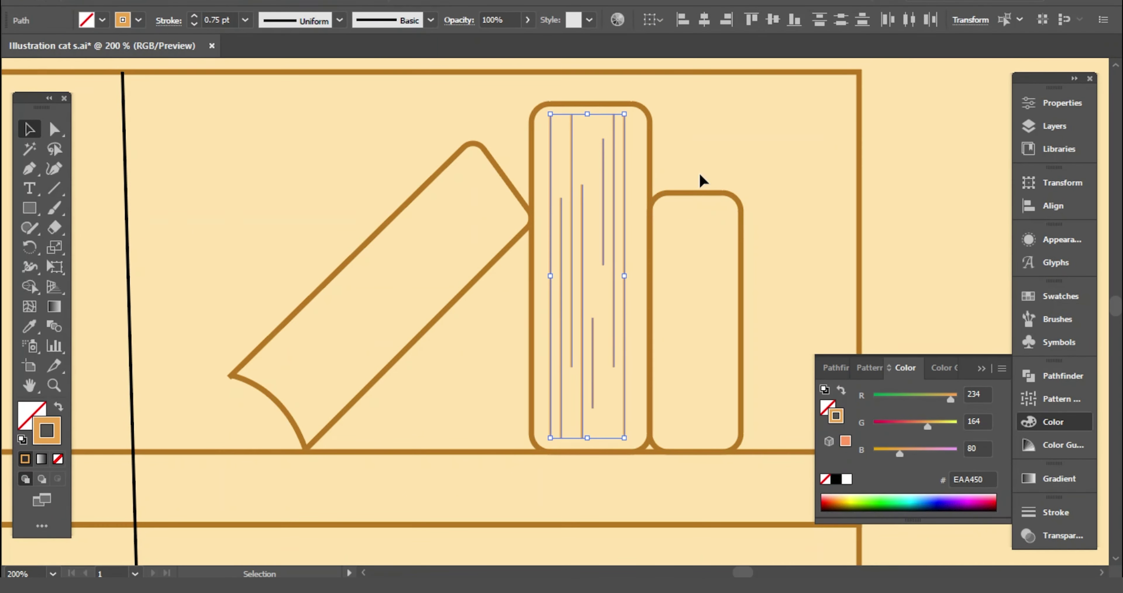
key("ctrl+shift+a")
- Copy the stripes into the right-hand book and the leaning book, shortened and rotated to fit
left_click_drag(548, 297, 697, 326)
left_click_drag(699, 146, 698, 248)
left_click_drag(697, 305, 476, 313)
mouse_move(501, 436)
left_mouse_down()
mouse_move(408, 426)
mouse_move(451, 376)
mouse_move(392, 314)
left_mouse_up()
left_click_drag(310, 378, 299, 389)
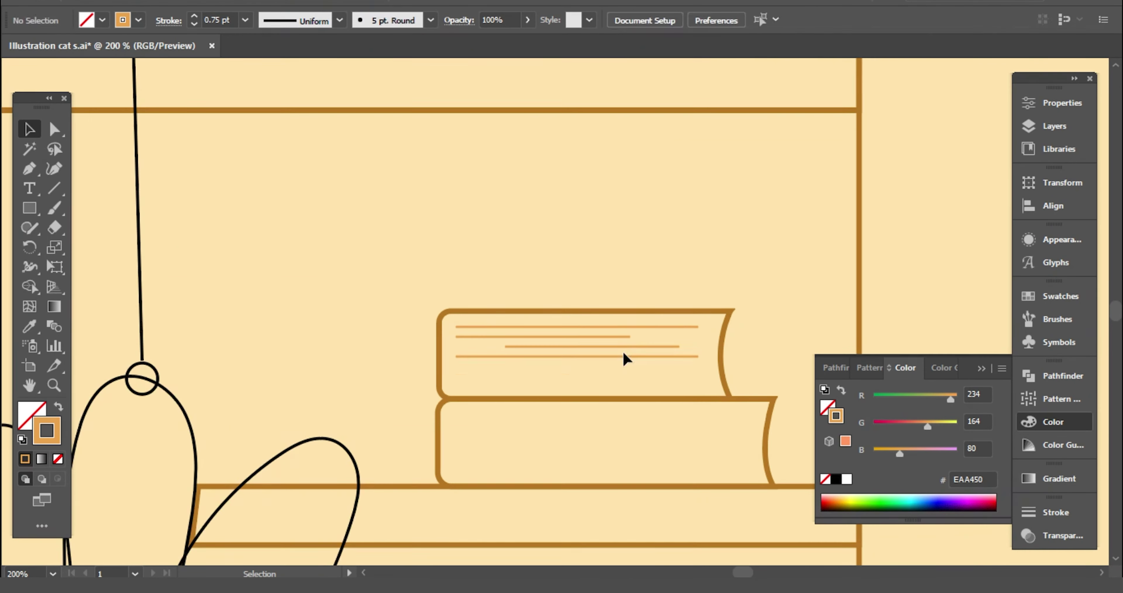
- Copy stripe lines across the top and lower stacked books
left_click(657, 346)
mouse_move(657, 346)
left_mouse_down("alt")
mouse_move(619, 383)
mouse_move(595, 353)
left_mouse_up("alt")
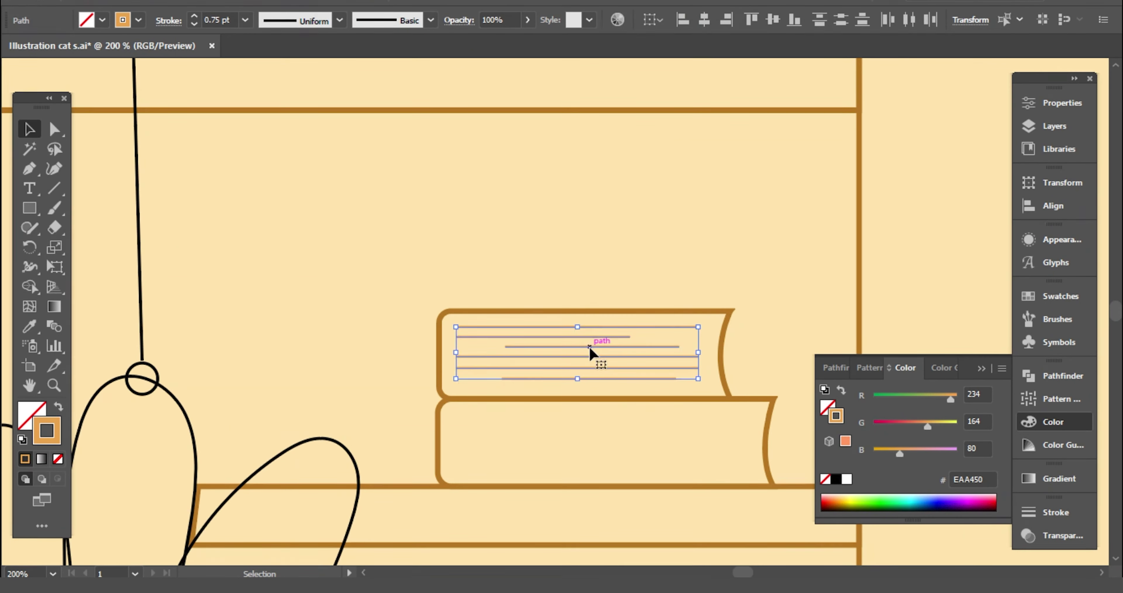
left_click(416, 305)
key("ctrl+minus")
key("ctrl+minus")
key("ctrl+minus")
- Fill the plant pot's bowl with pale pink FCEDED
key("ctrl+plus")
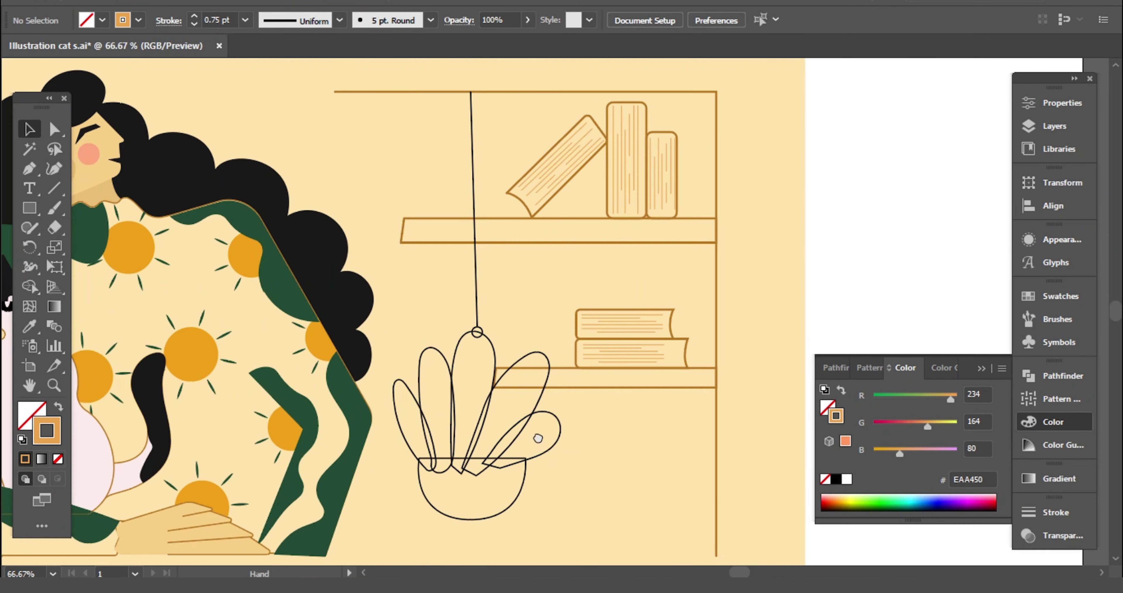
left_click(485, 467)
left_click_drag(316, 427, 444, 355)
left_click(316, 429)
key("ctrl+plus")
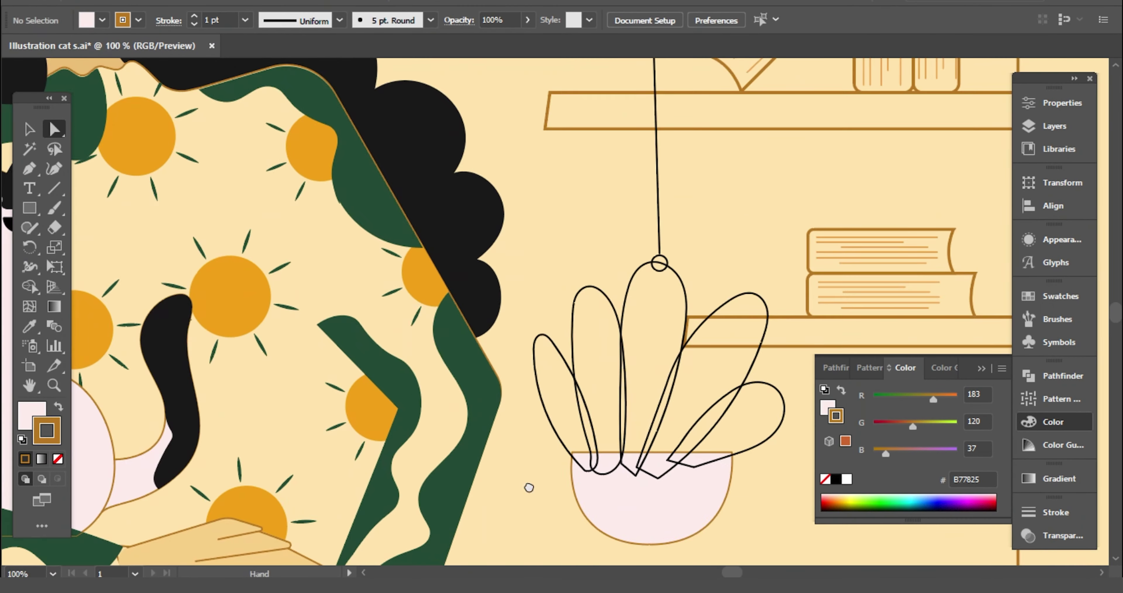
left_click_drag(523, 305, 418, 270)
key("v")
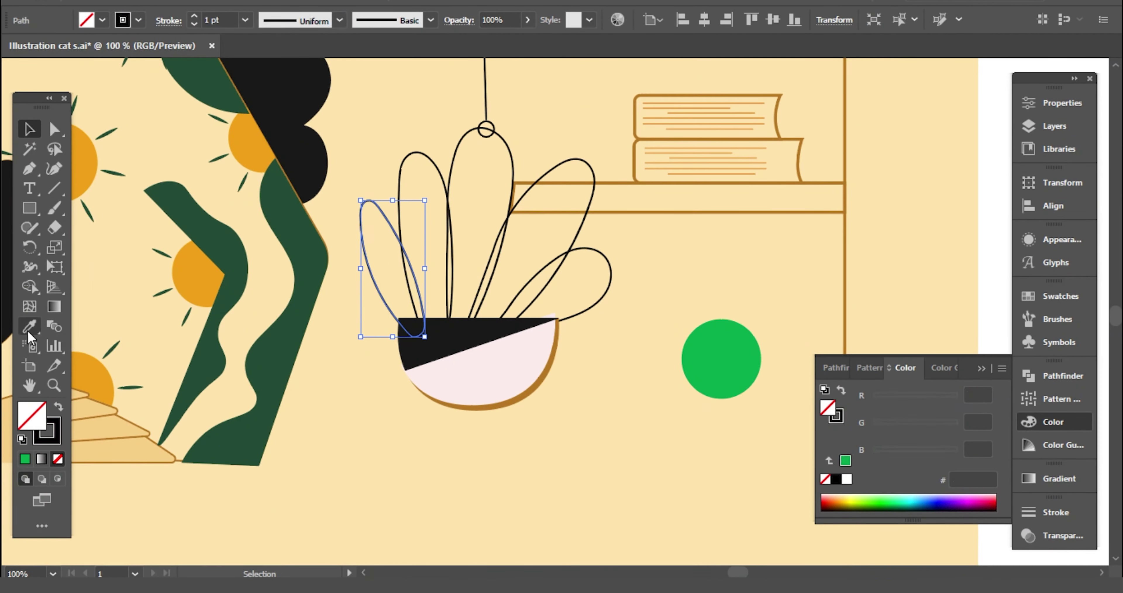
- Draw a vein down a leaf with the Pencil and eyedropper a dark green onto it
left_click(29, 227)
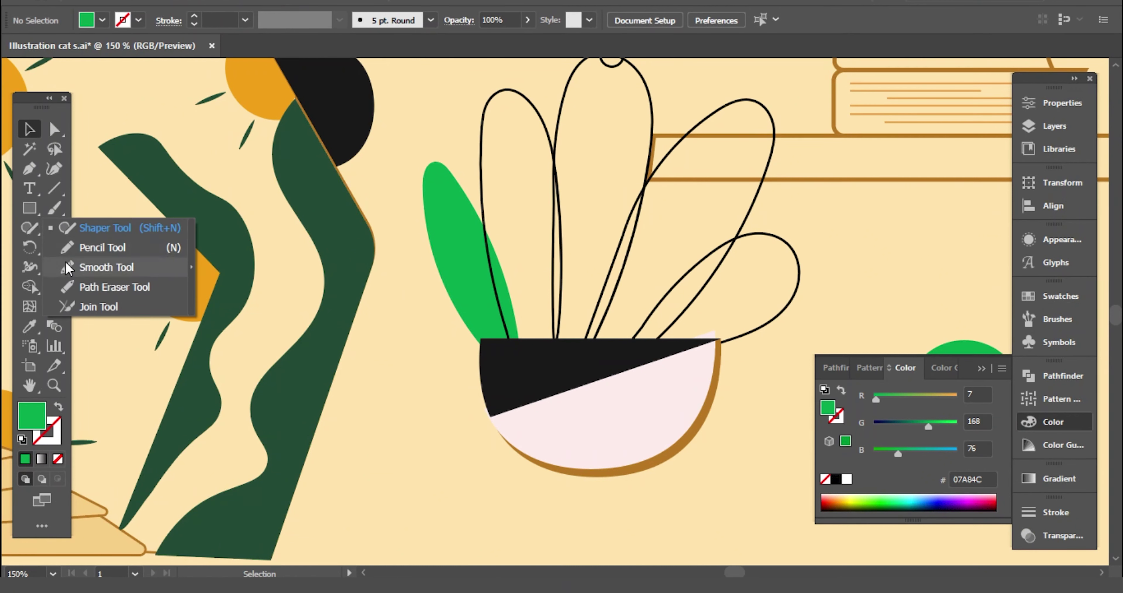
left_click(101, 247)
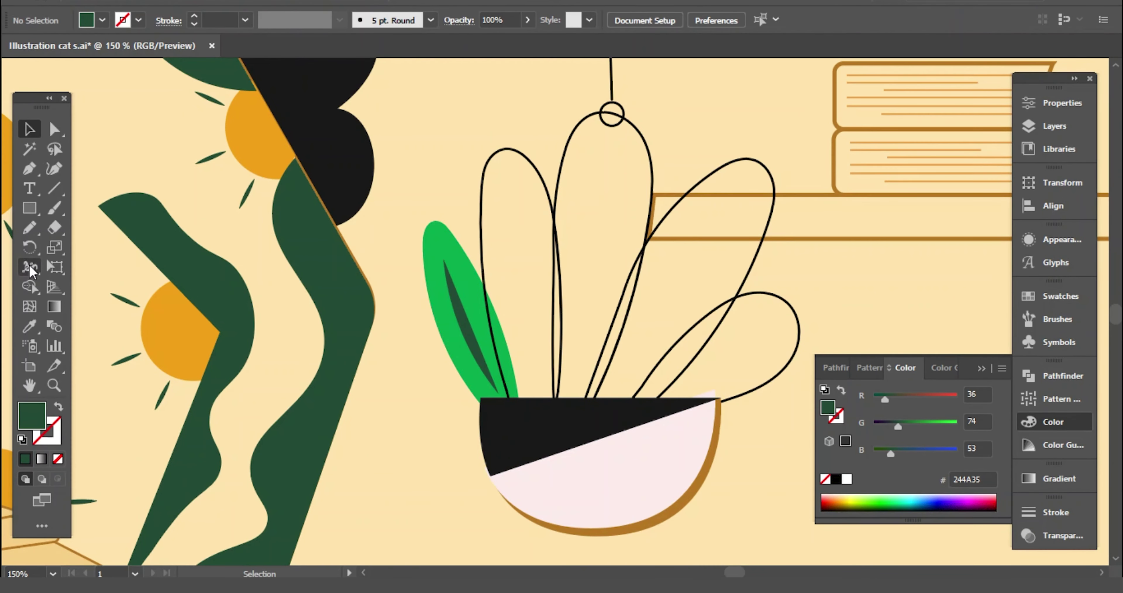
key("n")
left_click_drag(472, 278, 472, 322)
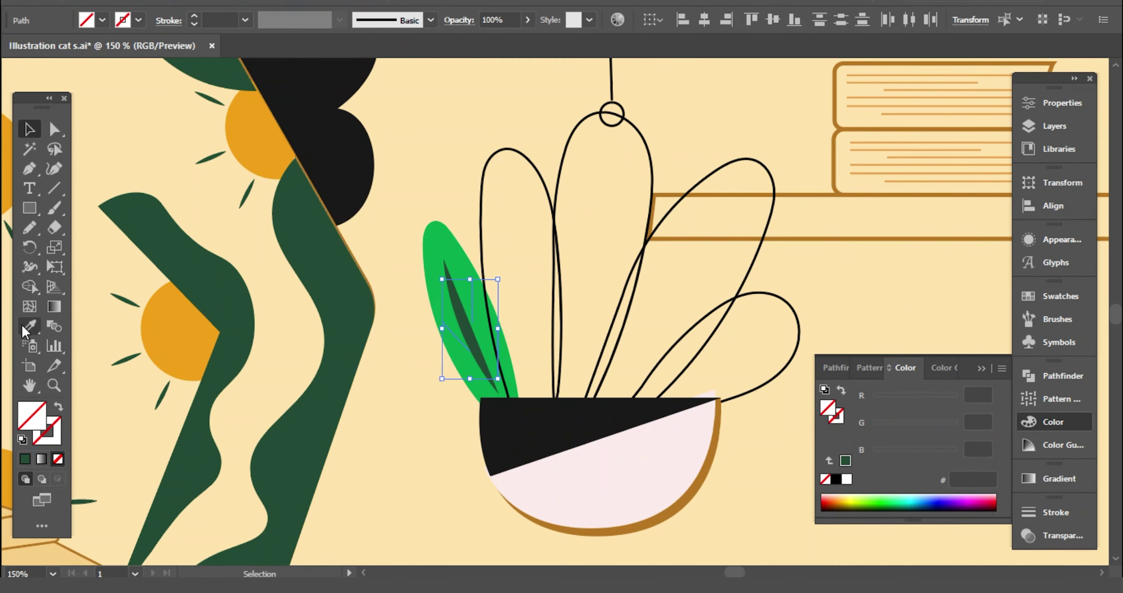
left_click(29, 325)
left_click(456, 314)
- Check the leaf veins, then eyedropper bright green onto the vertical leaf
key("ctrl+equal")
key("ctrl+equal")
left_click(480, 397)
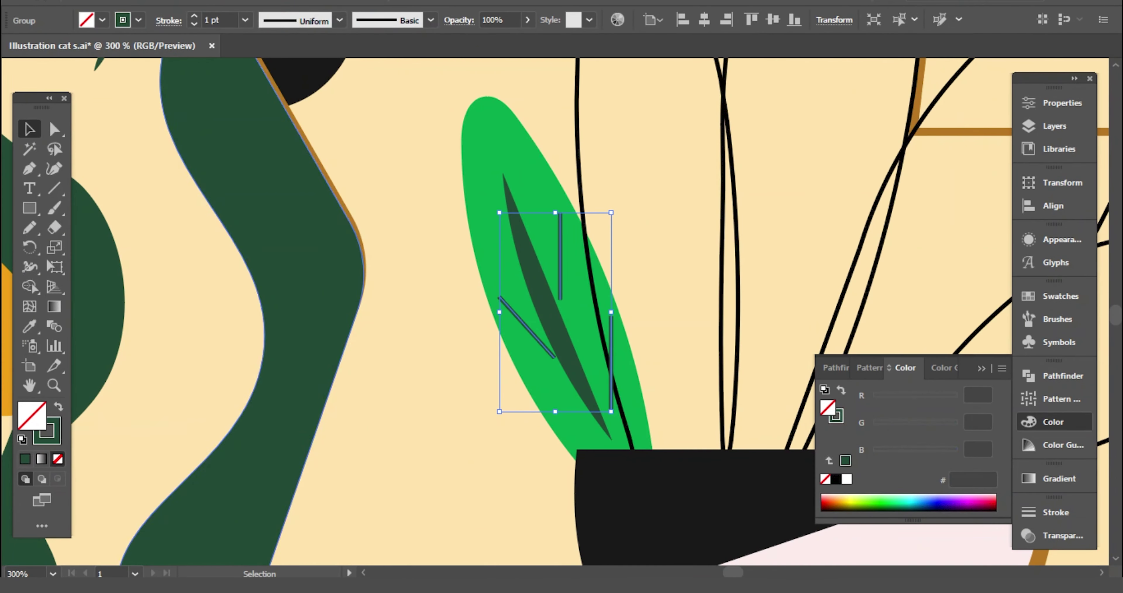
left_click_drag(479, 396, 427, 377)
left_click(519, 293)
left_click(560, 355, "shift")
key("ctrl+minus")
left_click_drag(468, 308, 326, 338)
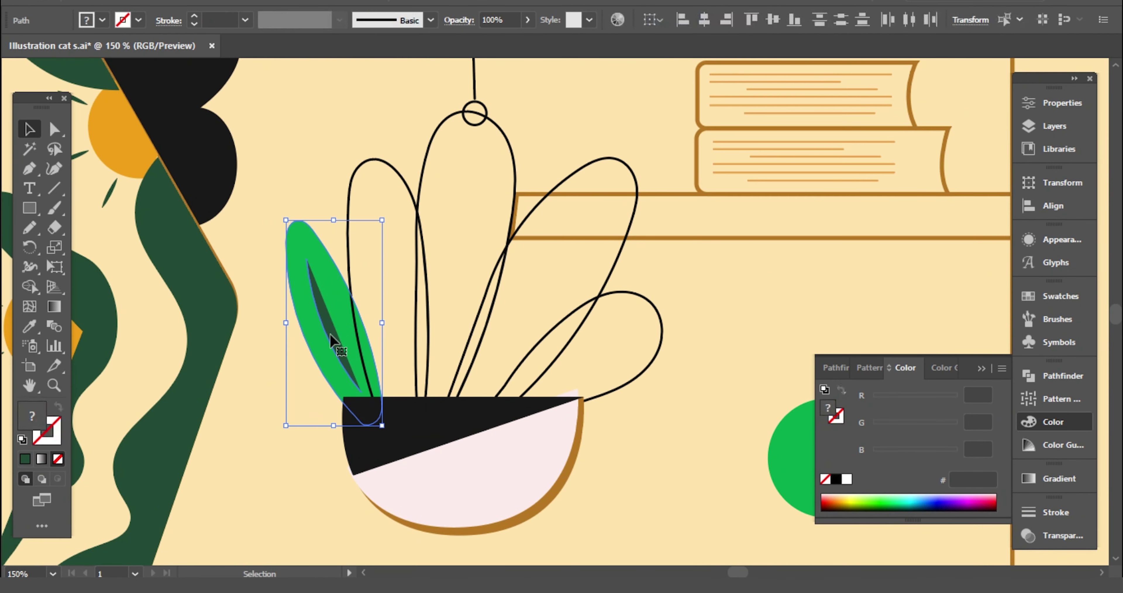
left_click(354, 243)
key("i")
left_click(314, 283)
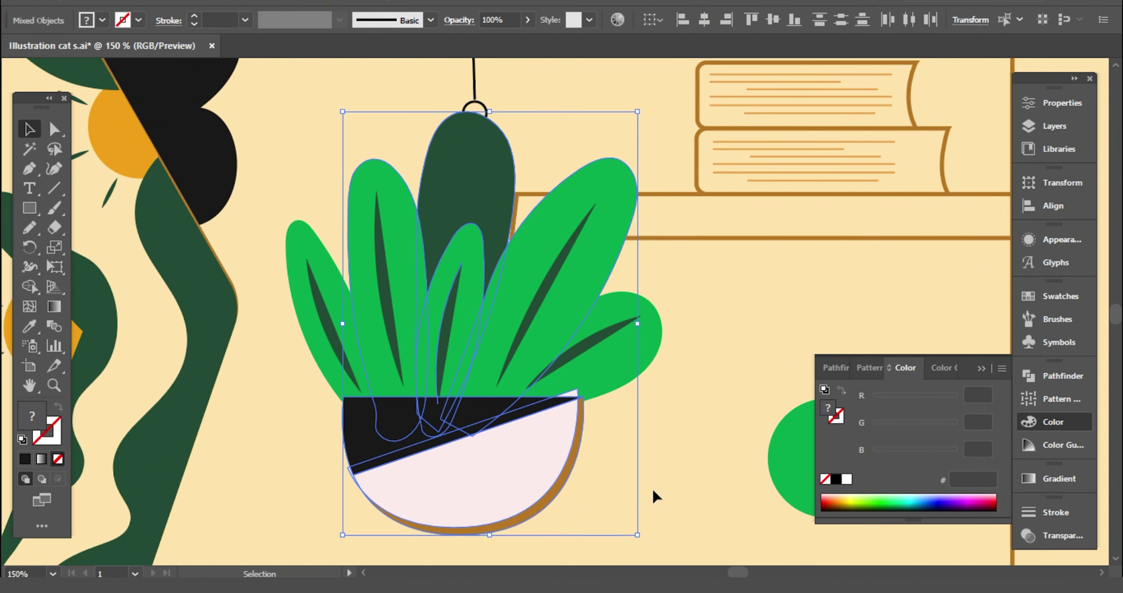
- Round the sharp corner of the pot's rim with Direct Selection
left_click(627, 478)
scroll(626, 478, "up", 1)
left_click(351, 388)
key("a")
left_click_drag(579, 408, 579, 410)
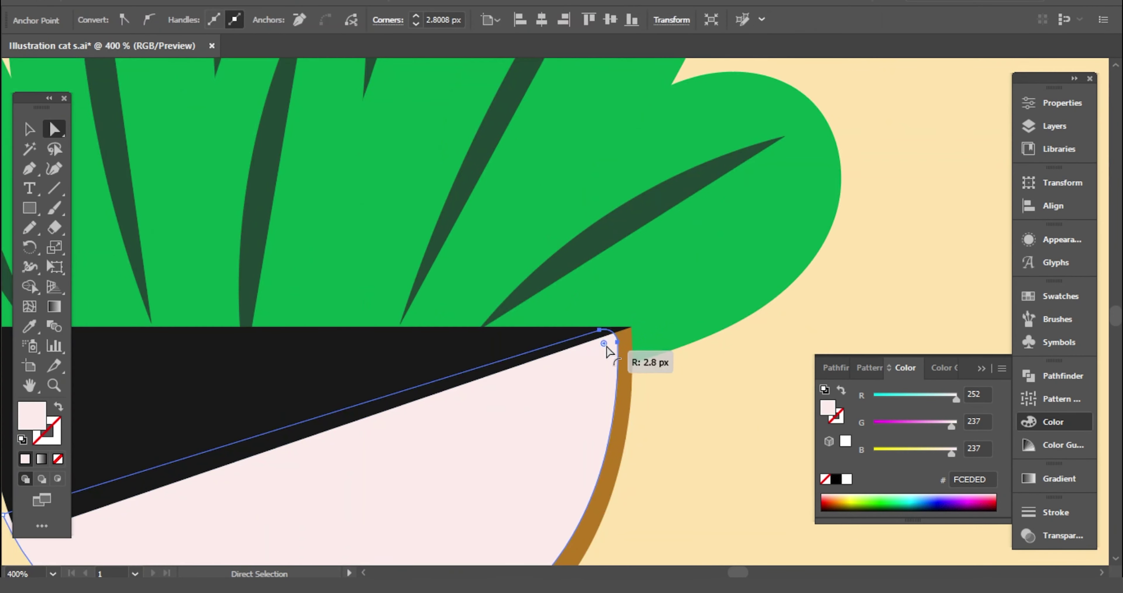
key("ctrl+1")
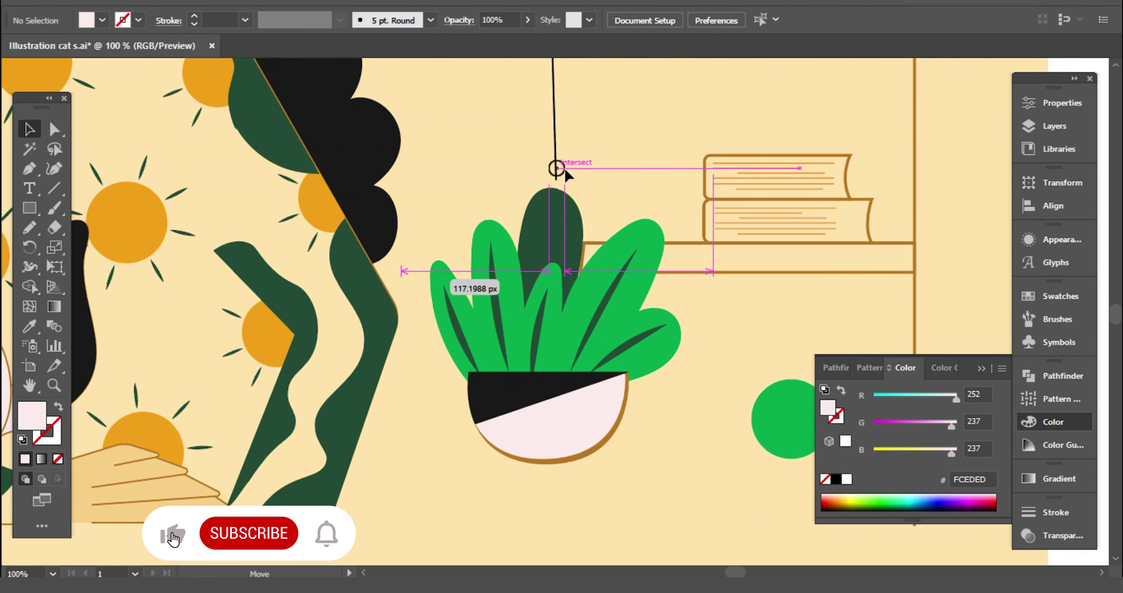
- Colour the plant's hanging cord and ring orange with the Eyedropper
scroll(557, 475, "up", 2)
left_click(553, 262)
key("i")
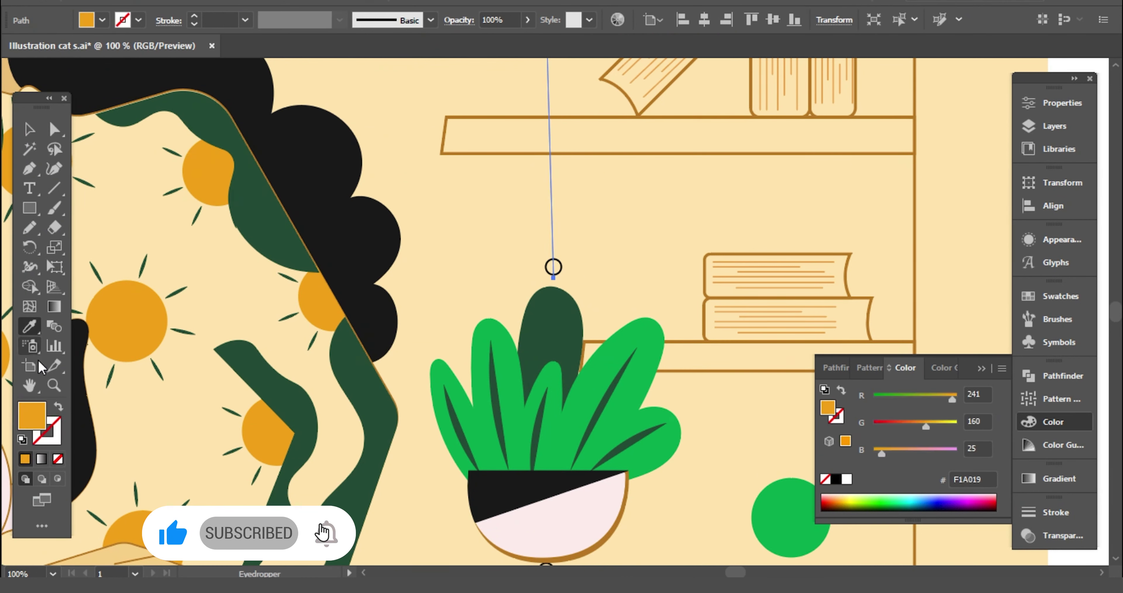
left_click(553, 265, "ctrl")
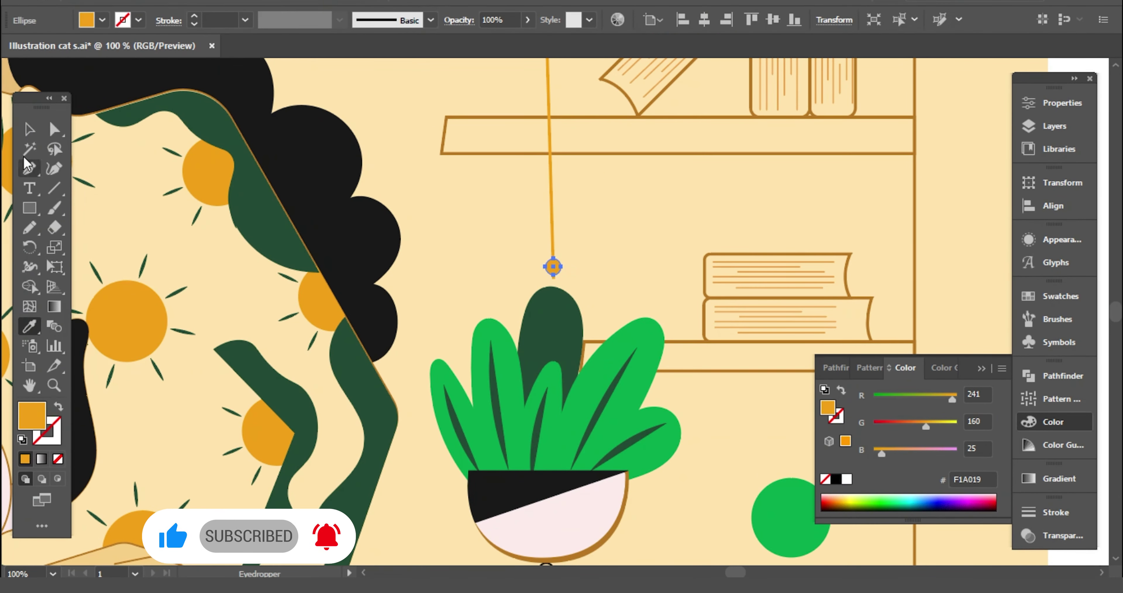